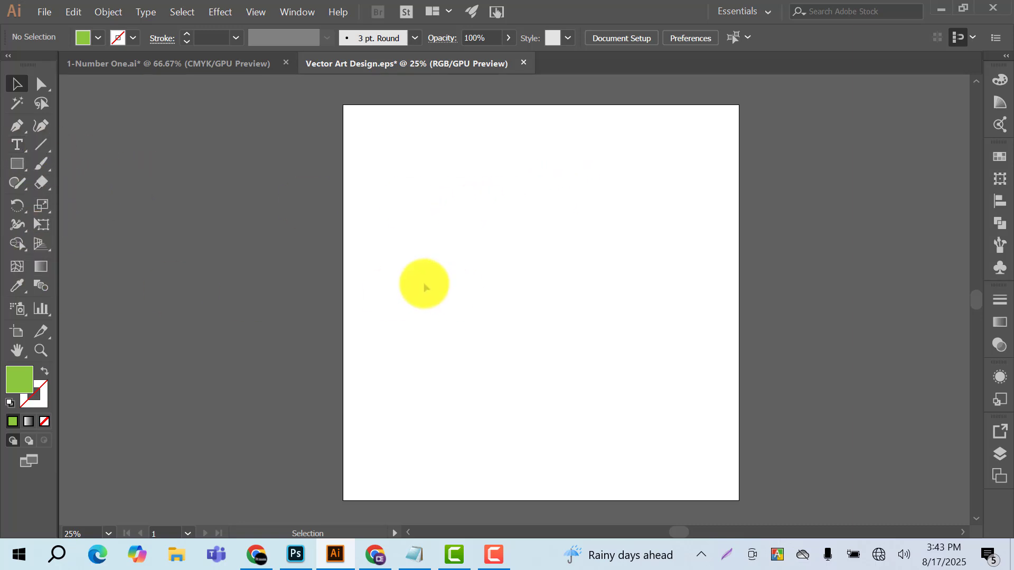
- Draw a 500 px wide, 500 px high circle on the artboard with the Ellipse tool
{"action": "left_click", "coordinate": [20, 169]}
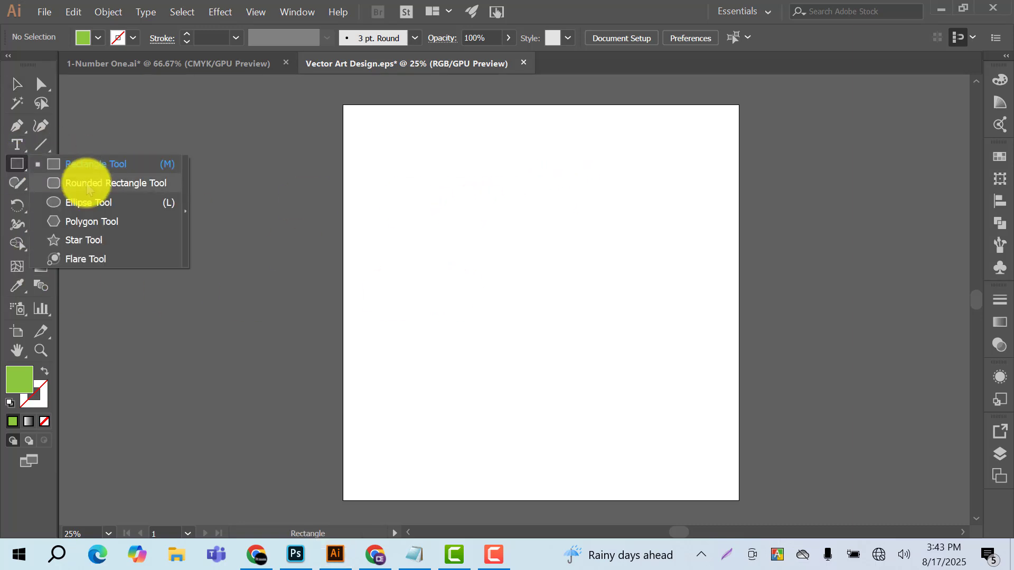
{"action": "left_click", "coordinate": [62, 204]}
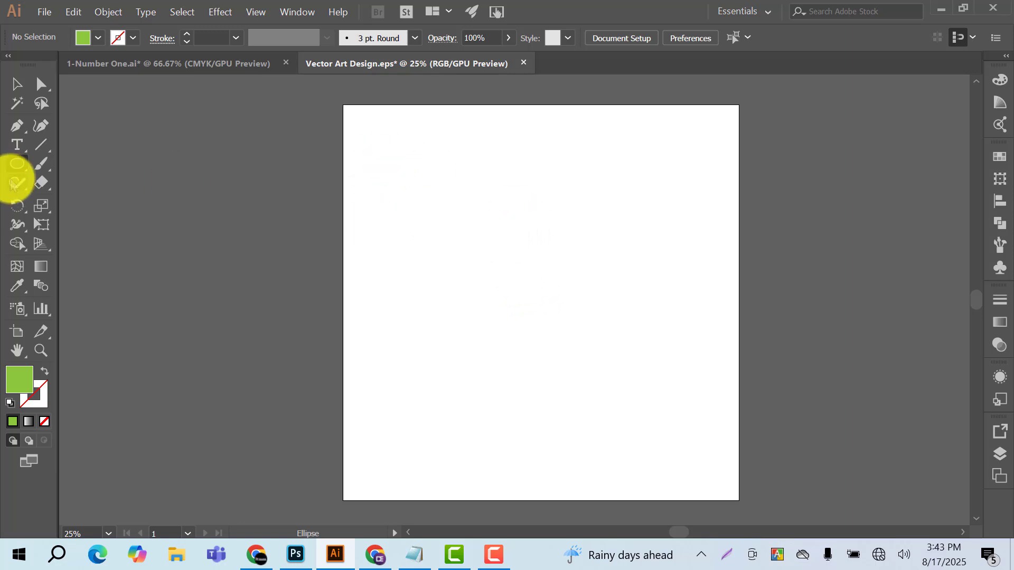
{"action": "left_click", "coordinate": [16, 163]}
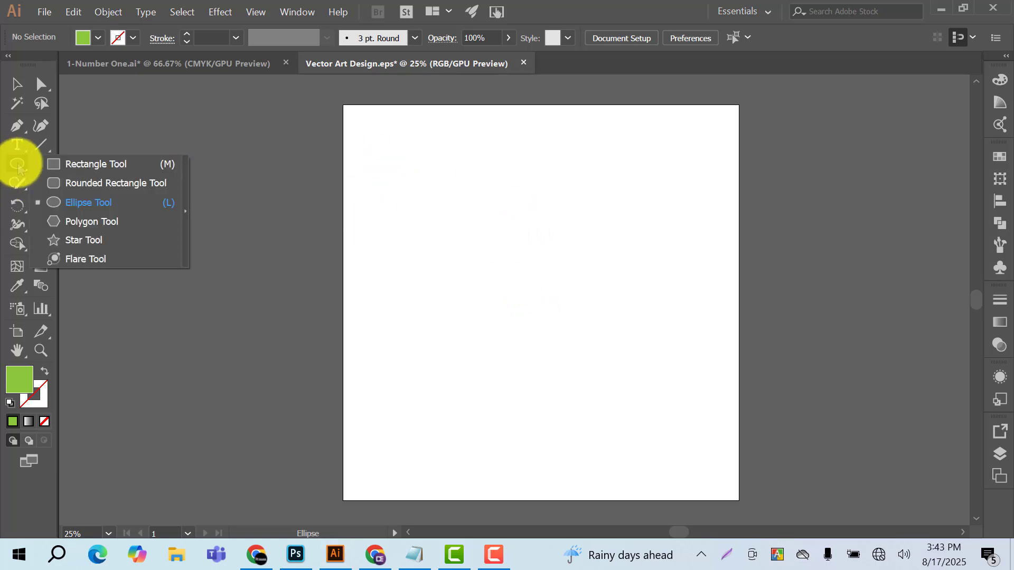
{"action": "left_click", "coordinate": [53, 202]}
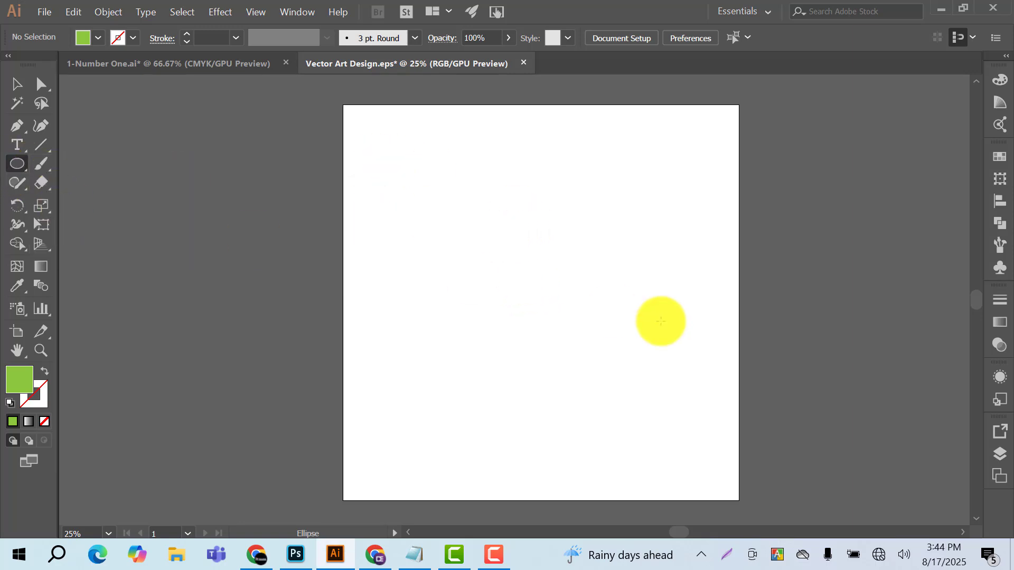
{"action": "left_click", "coordinate": [531, 287]}
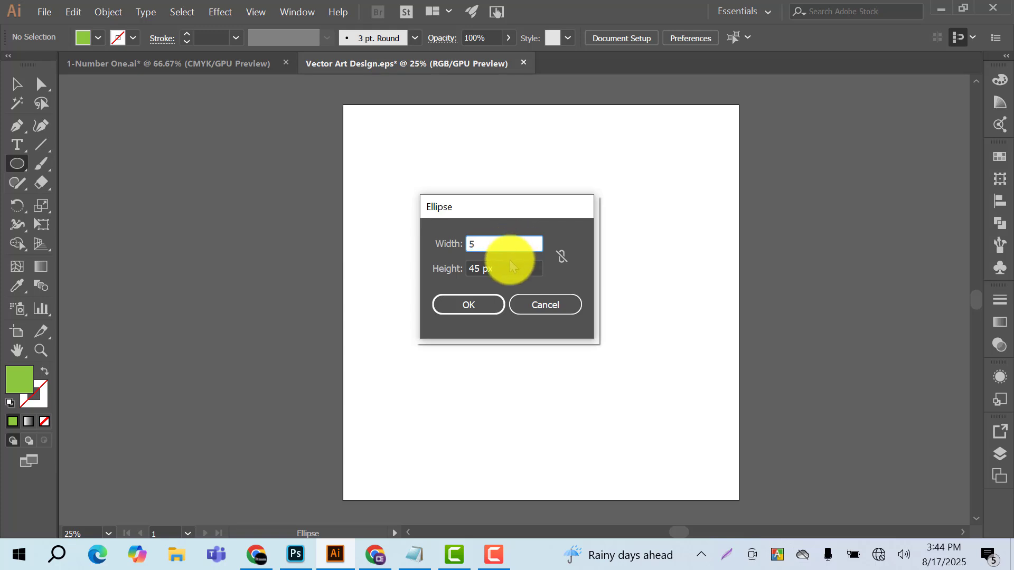
{"action": "type", "text": "500"}
{"action": "key", "text": "Tab"}
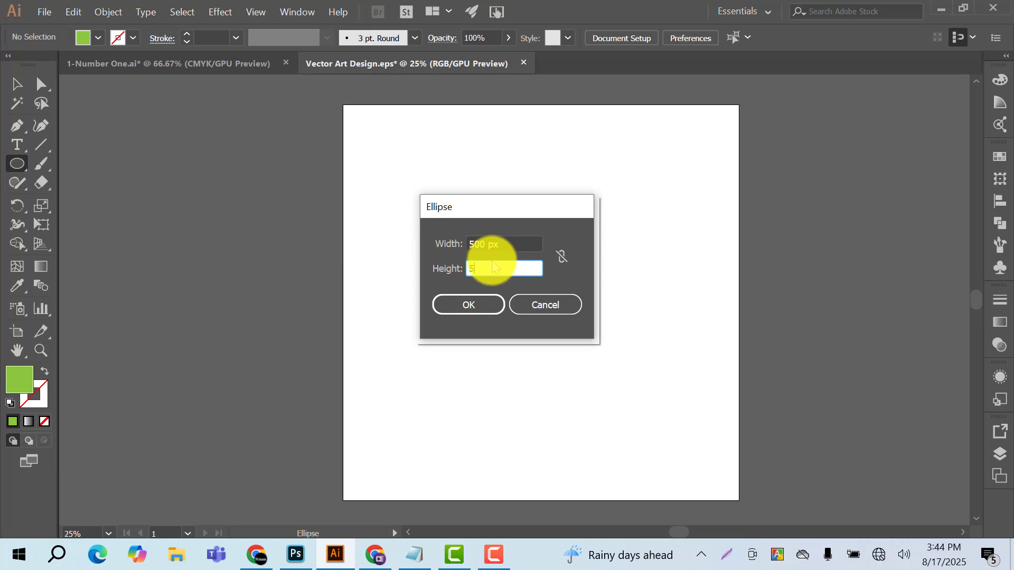
{"action": "left_click", "coordinate": [478, 305]}
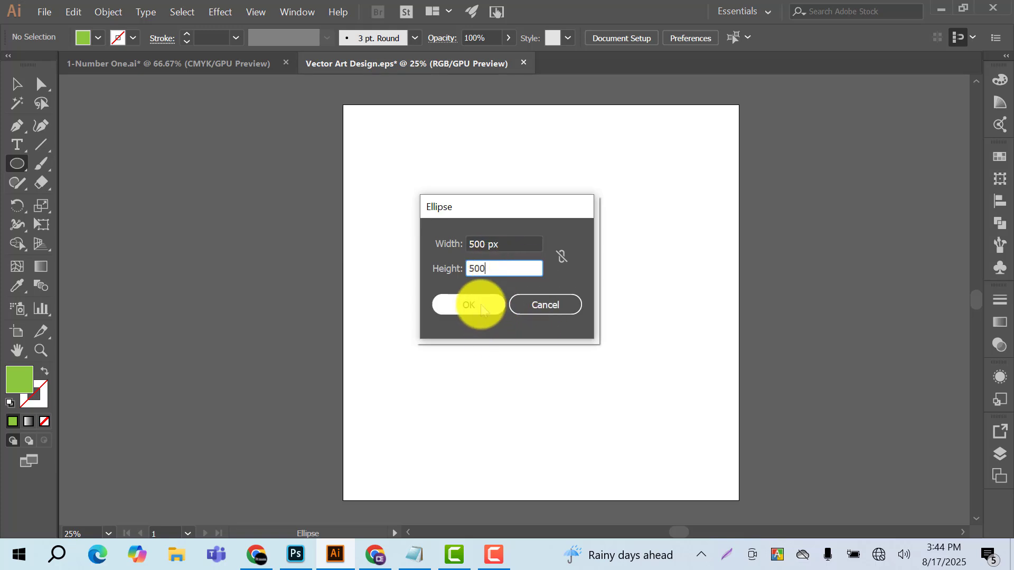
{"action": "left_click", "coordinate": [16, 84]}
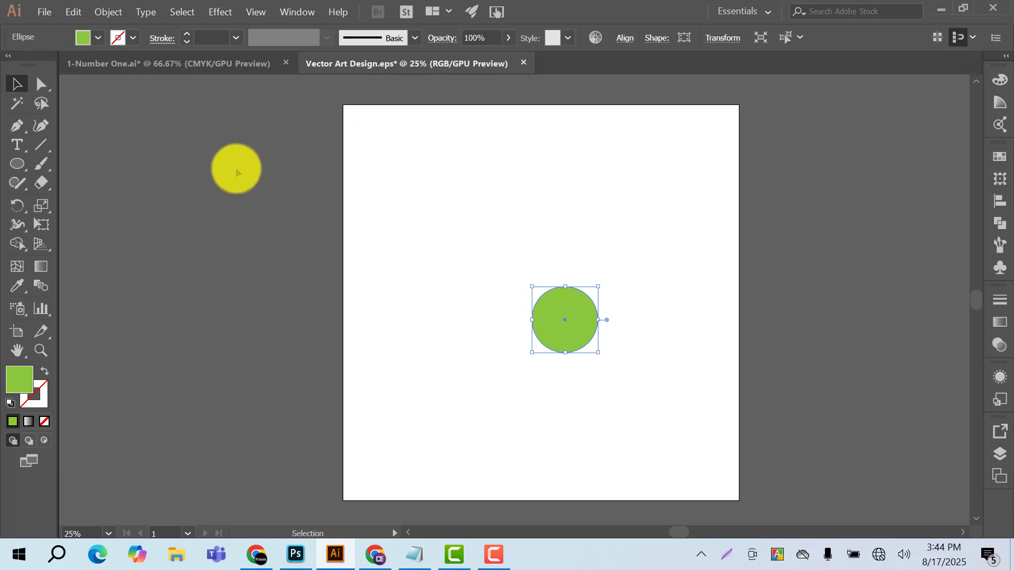
- Show the document rulers and check which measurement unit they use
{"action": "key", "text": "ctrl+r"}
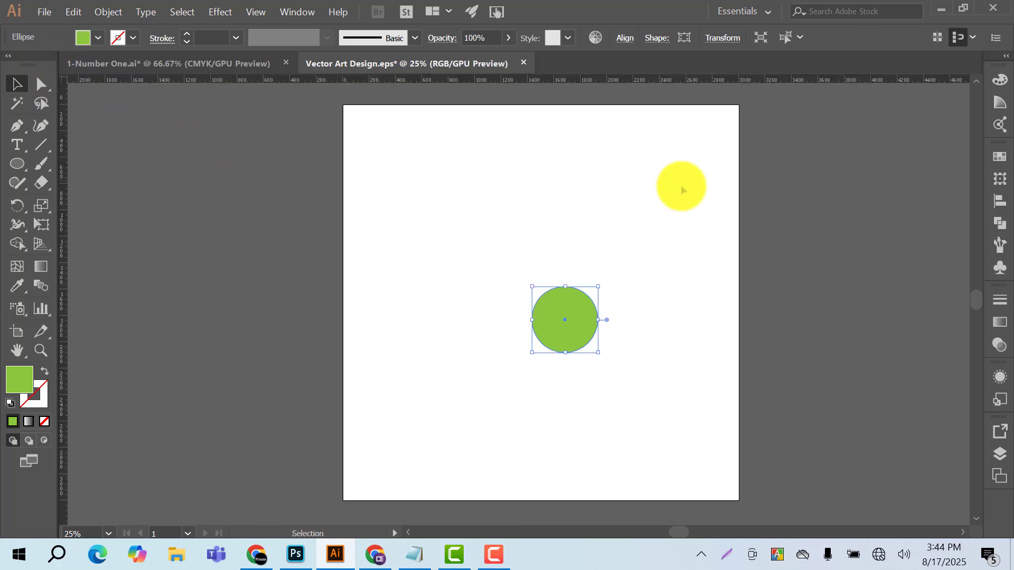
{"action": "right_click", "coordinate": [536, 81]}
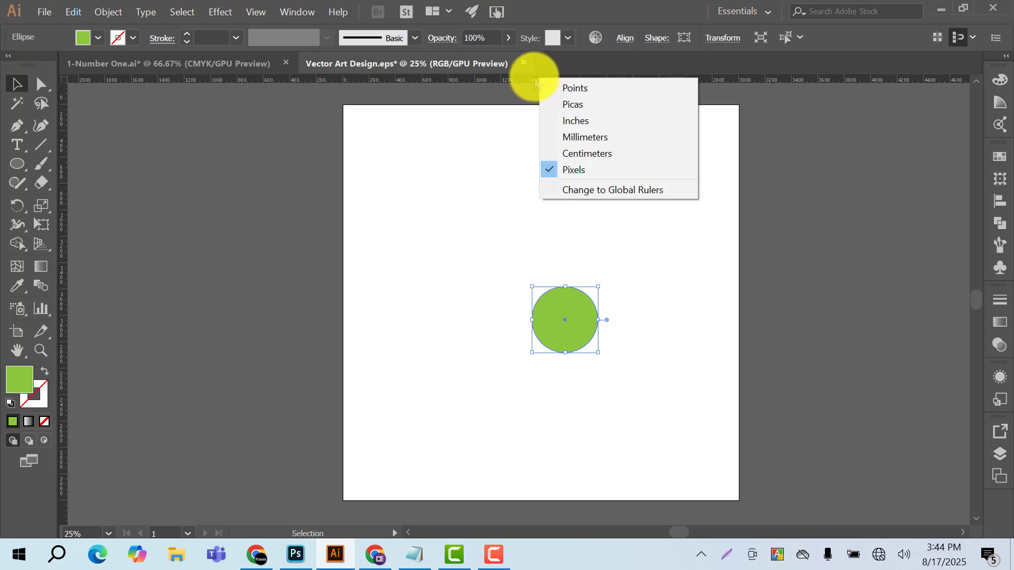
{"action": "left_click", "coordinate": [530, 81]}
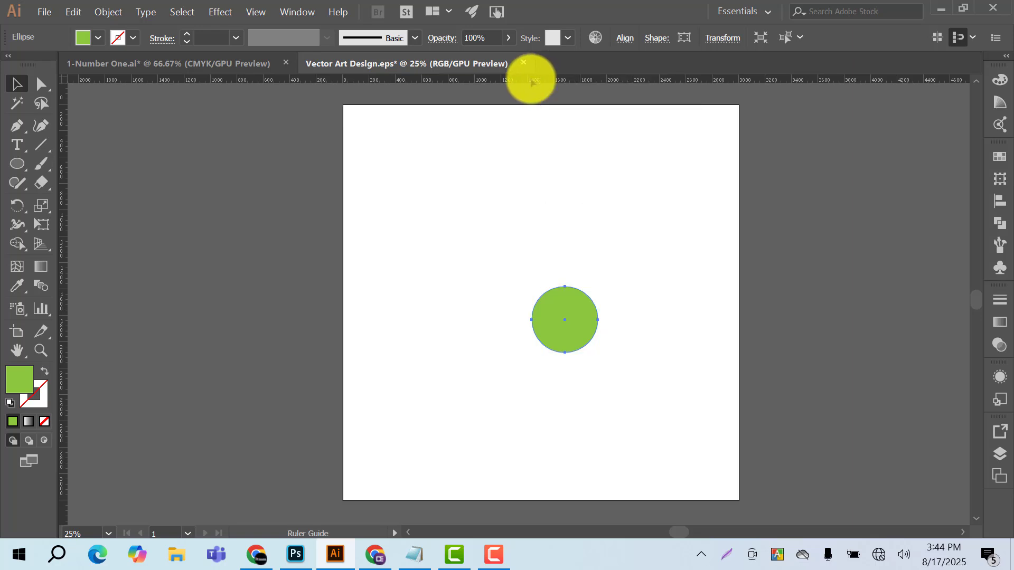
{"action": "right_click", "coordinate": [502, 83]}
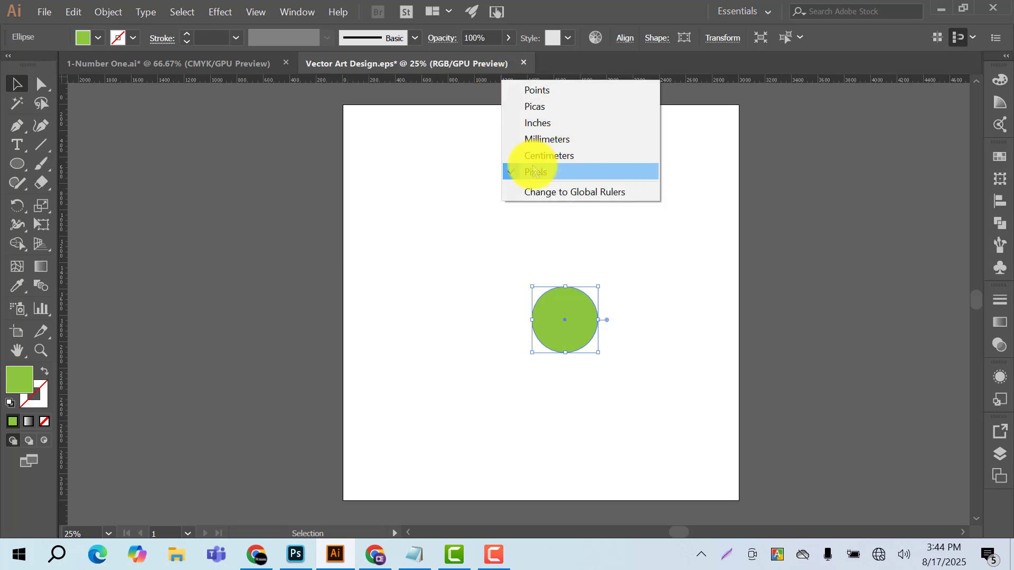
{"action": "left_click", "coordinate": [498, 209]}
- Swap the circle's fill and stroke to leave only a green outline, and set the stroke weight to 4 pt
{"action": "left_click", "coordinate": [563, 324]}
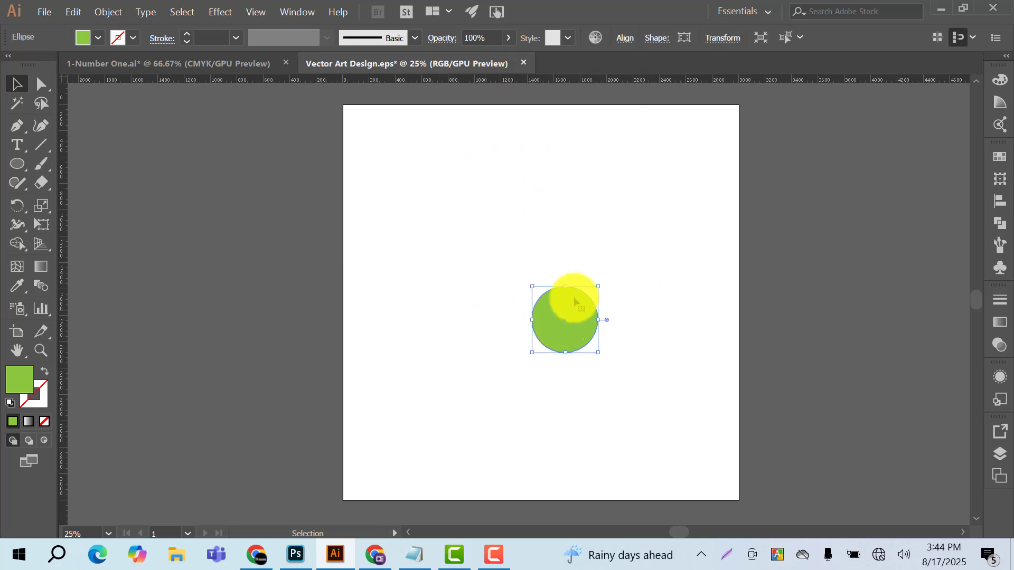
{"action": "left_click", "coordinate": [45, 371]}
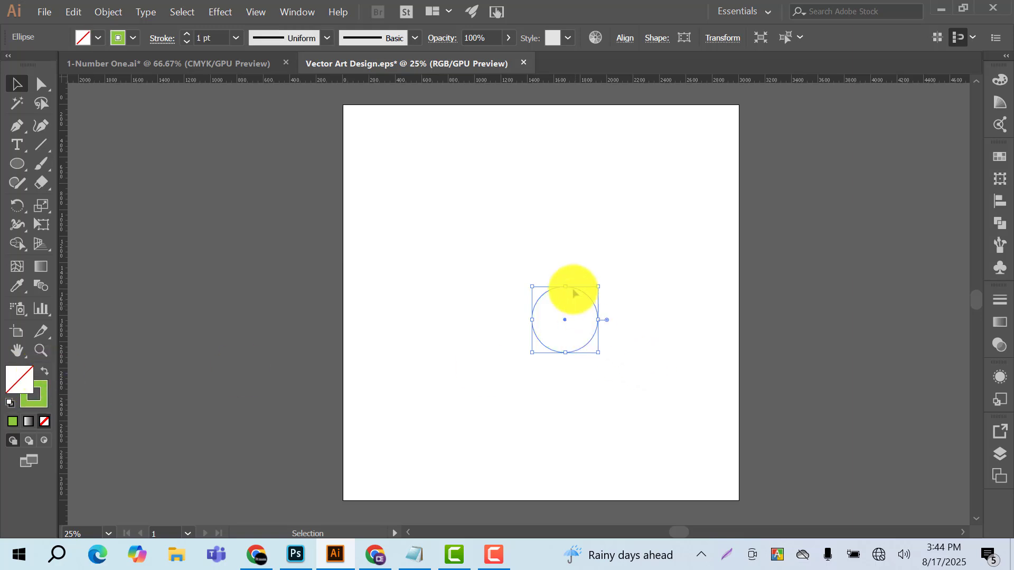
{"action": "left_click", "coordinate": [502, 248]}
{"action": "left_click_drag", "start_coordinate": [503, 247], "coordinate": [660, 405]}
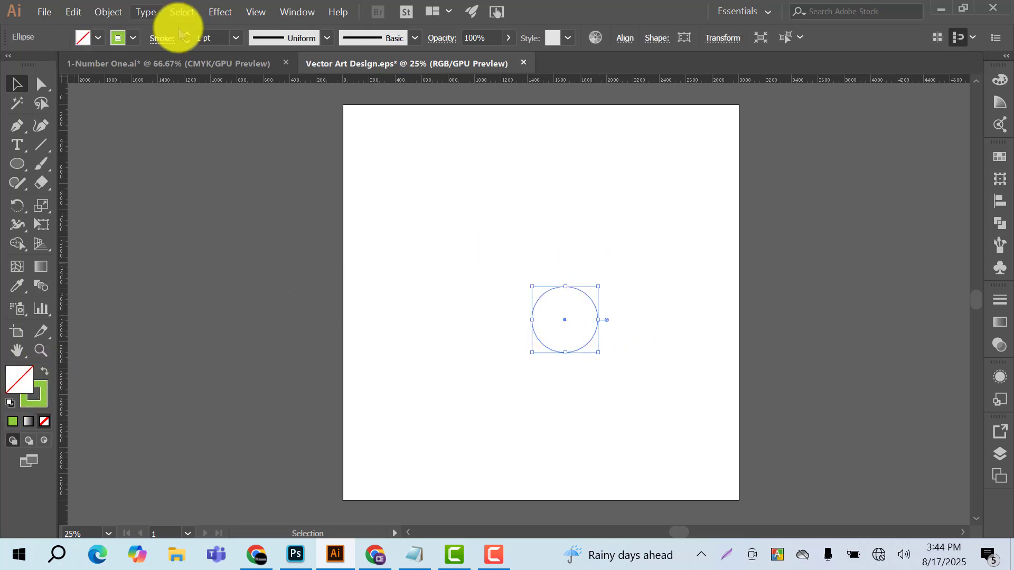
{"action": "left_click", "coordinate": [221, 36]}
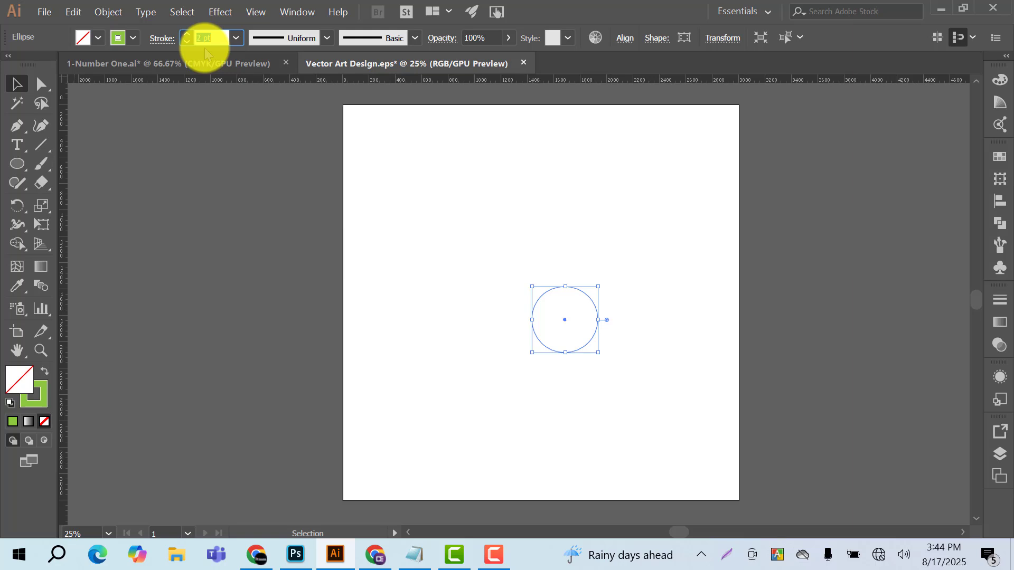
{"action": "left_click", "coordinate": [279, 154]}
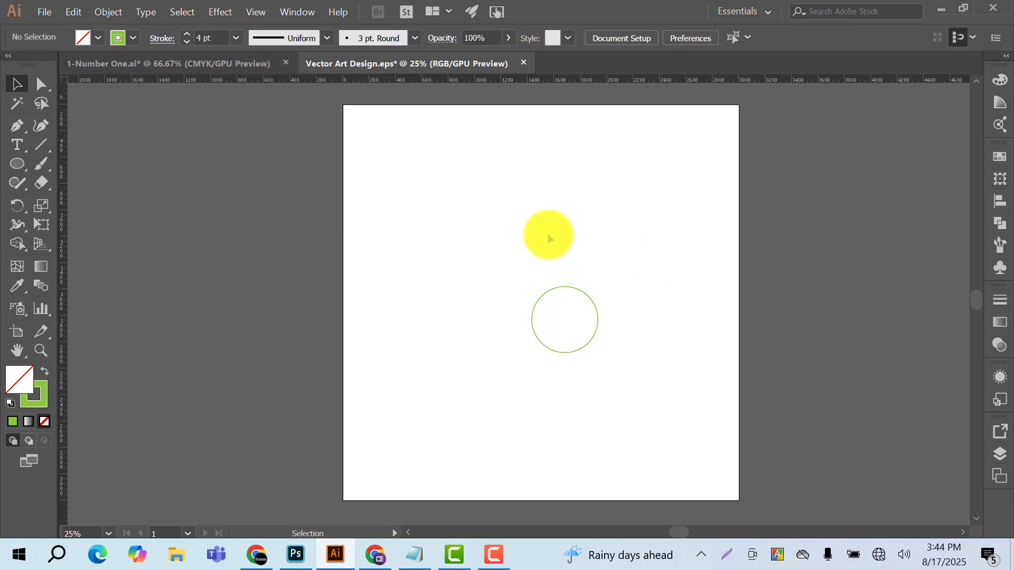
- Center the circle horizontally and vertically on the artboard, using Align to Artboard
{"action": "left_click_drag", "start_coordinate": [548, 233], "coordinate": [592, 377]}
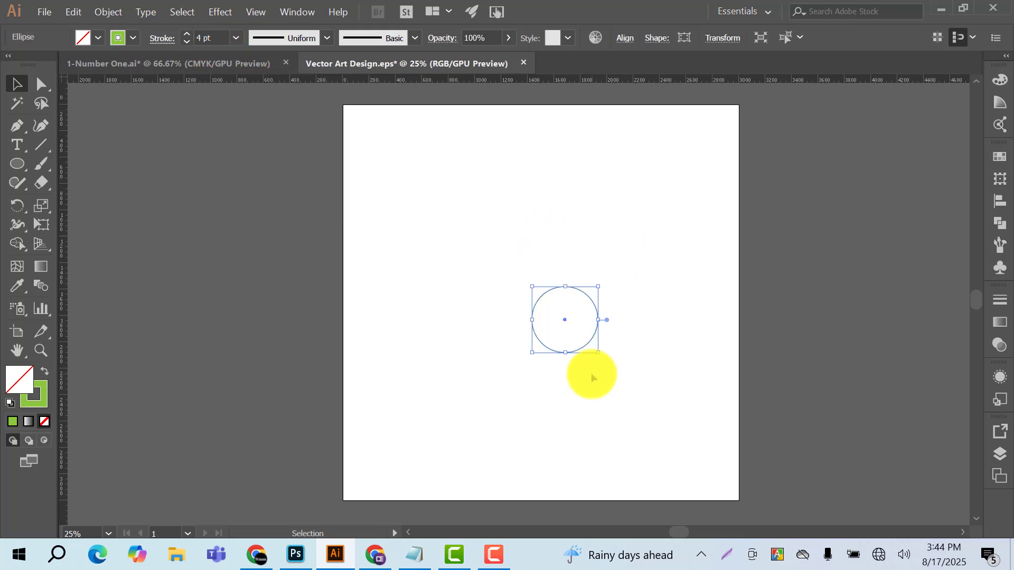
{"action": "left_click", "coordinate": [625, 40]}
{"action": "left_click", "coordinate": [612, 168]}
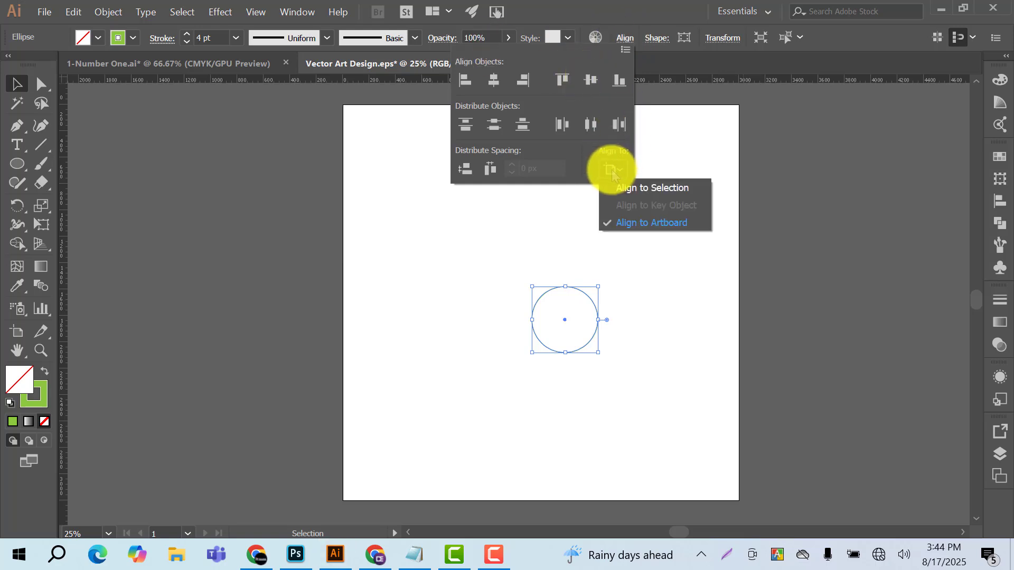
{"action": "left_click", "coordinate": [493, 82]}
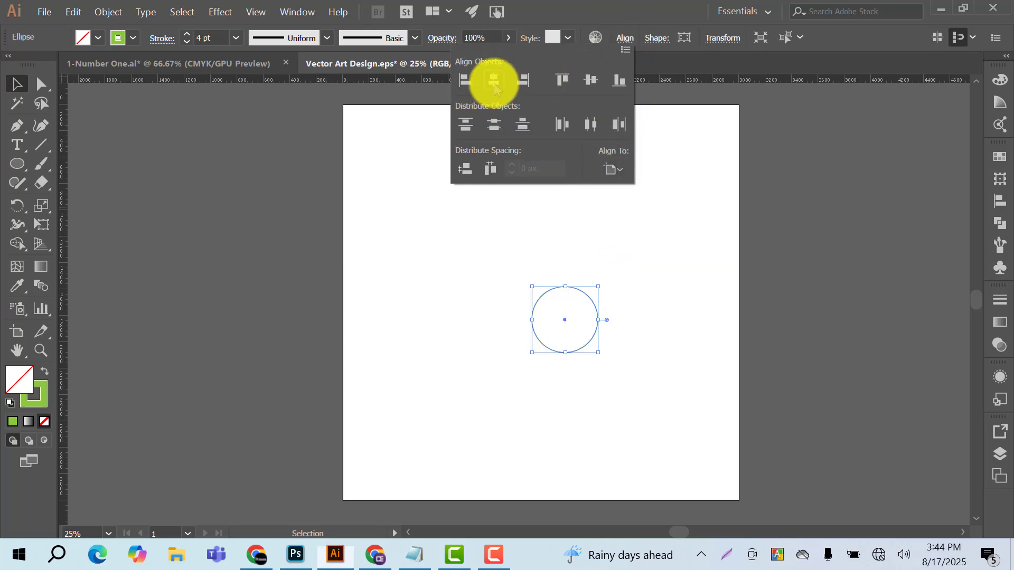
{"action": "left_click", "coordinate": [493, 82]}
{"action": "left_click", "coordinate": [591, 82]}
{"action": "left_click", "coordinate": [715, 296]}
- Copy the centered circle to the clipboard and deselect it
{"action": "left_click_drag", "start_coordinate": [557, 217], "coordinate": [600, 326]}
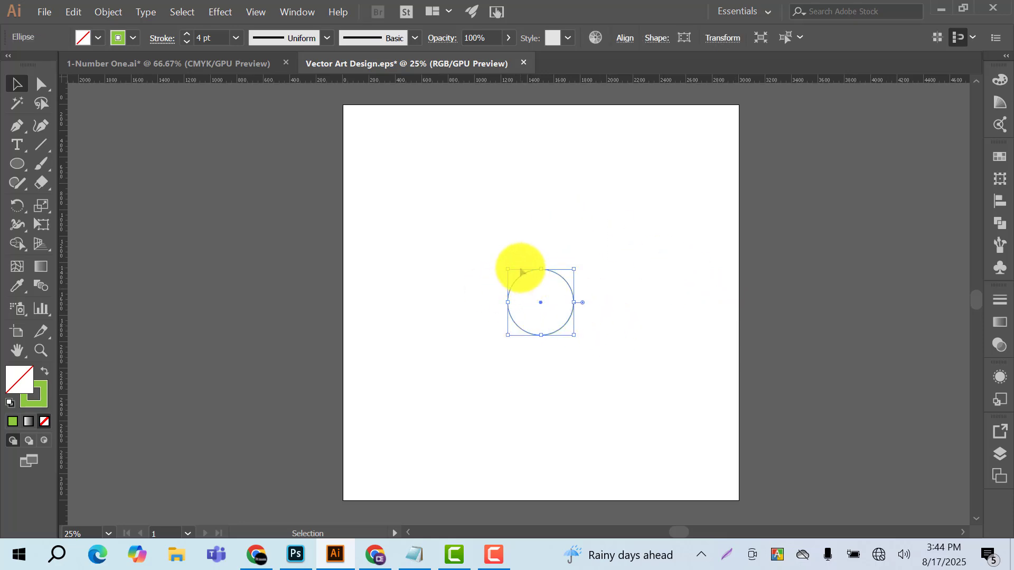
{"action": "left_click", "coordinate": [74, 12]}
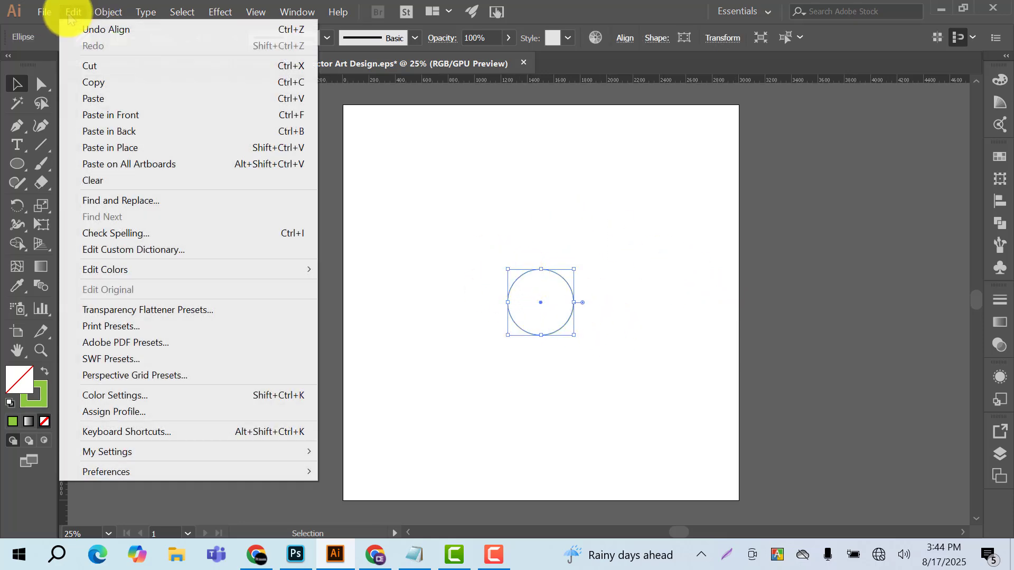
{"action": "left_click", "coordinate": [91, 83]}
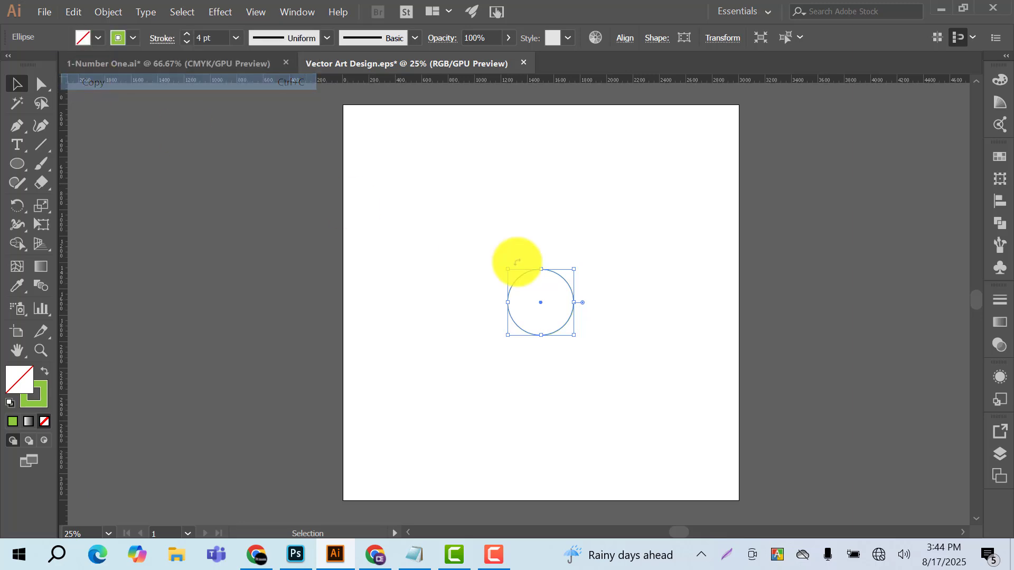
{"action": "left_click", "coordinate": [511, 238]}
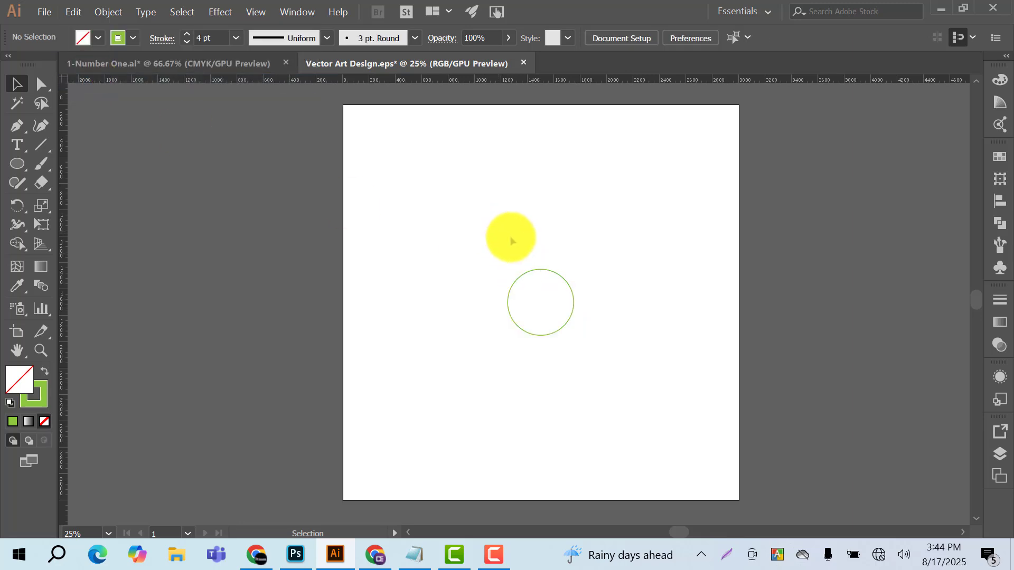
- Paste the circle in front and enlarge the copy proportionally upward, keeping its lowest point on the original circle's lowest point
{"action": "left_click", "coordinate": [73, 11]}
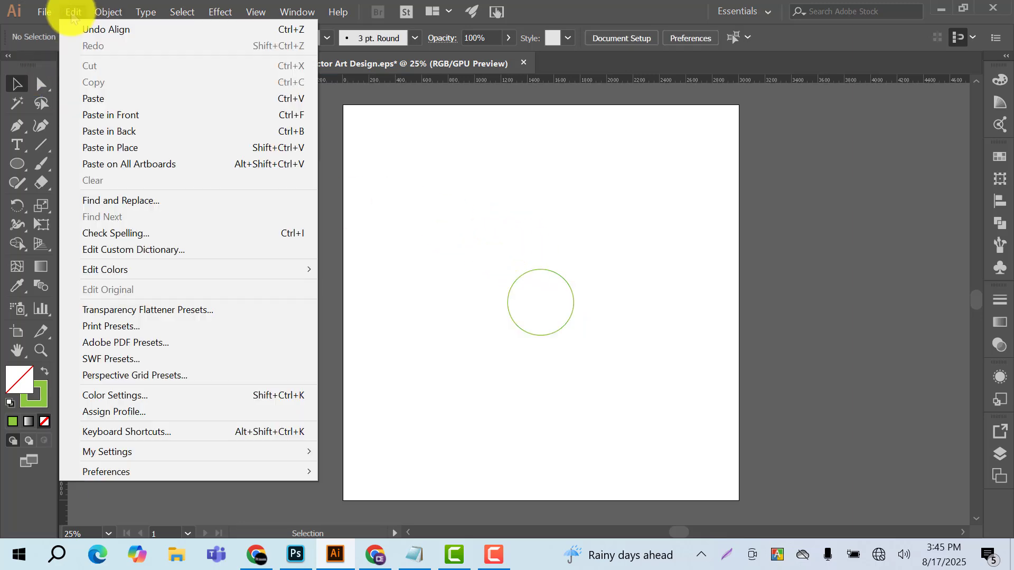
{"action": "left_click", "coordinate": [100, 115]}
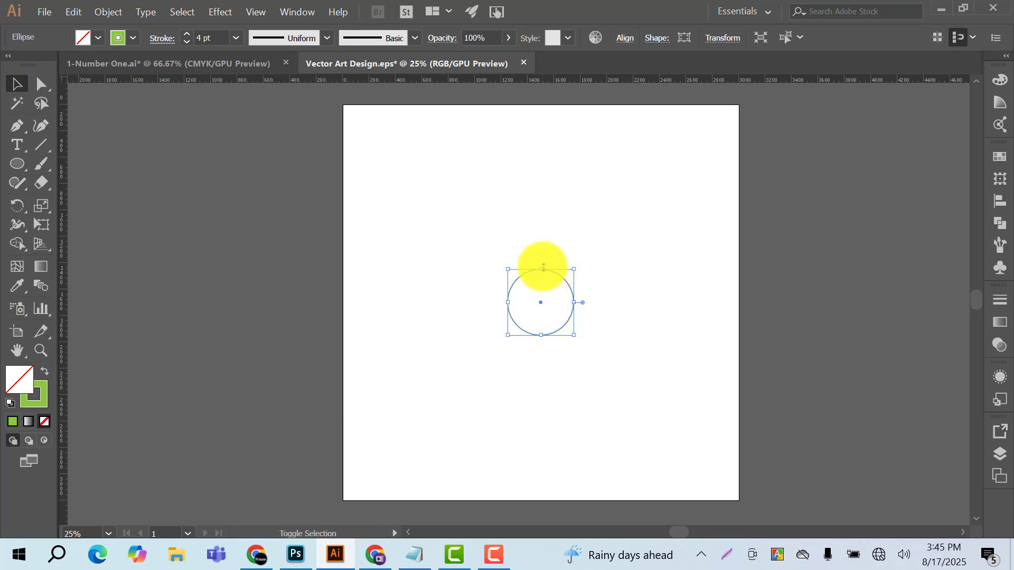
{"action": "left_click_drag", "start_coordinate": [543, 269], "coordinate": [548, 230]}
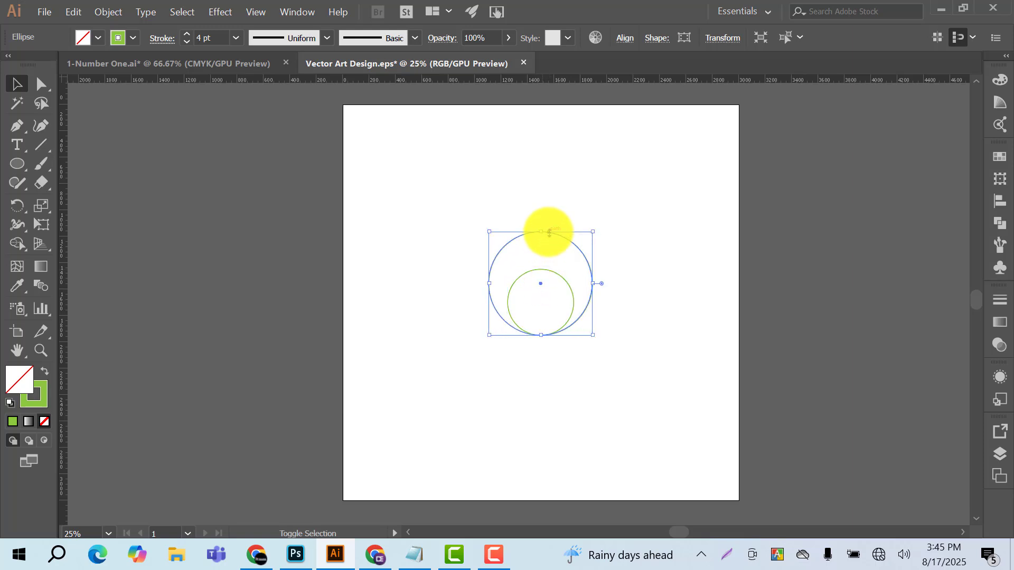
{"action": "left_click", "coordinate": [574, 176]}
- Paste another copy of the small circle in front, exactly over the original, and deselect it
{"action": "key", "text": "ctrl+plus"}
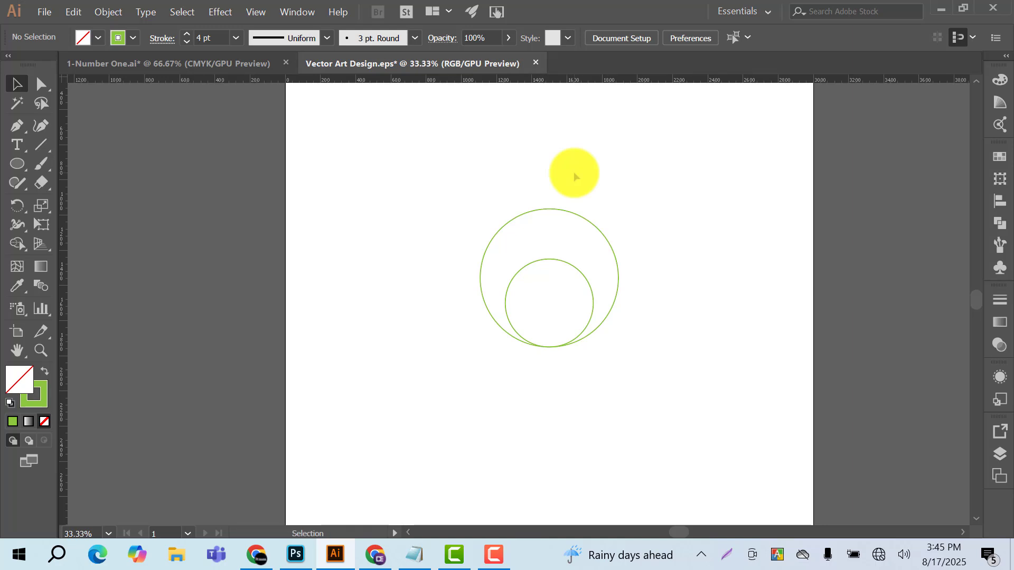
{"action": "key", "text": "ctrl+plus"}
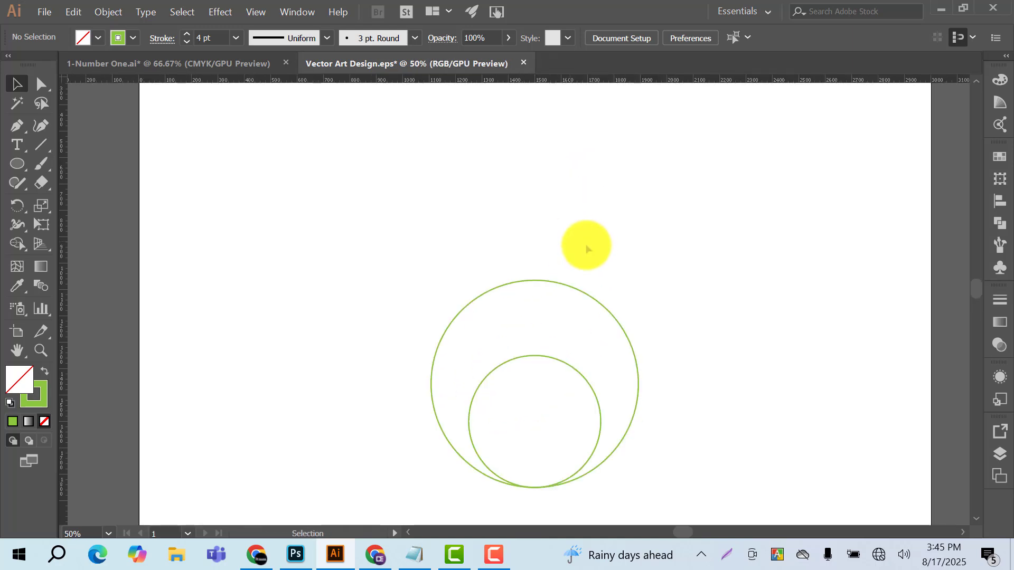
{"action": "key", "text": "ctrl+minus"}
{"action": "left_click_drag", "start_coordinate": [659, 334], "coordinate": [671, 278]}
{"action": "left_click", "coordinate": [542, 283]}
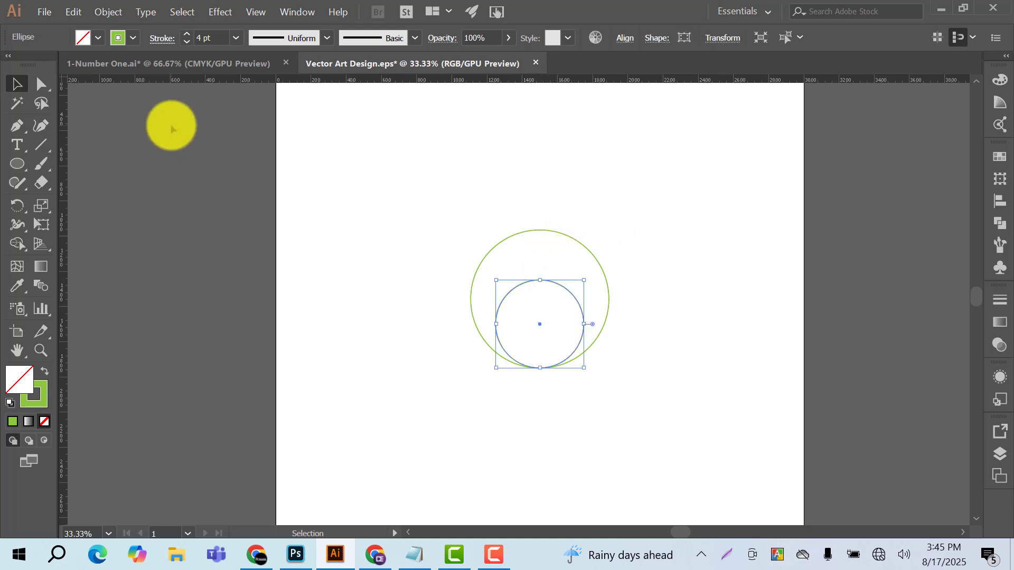
{"action": "left_click", "coordinate": [171, 128]}
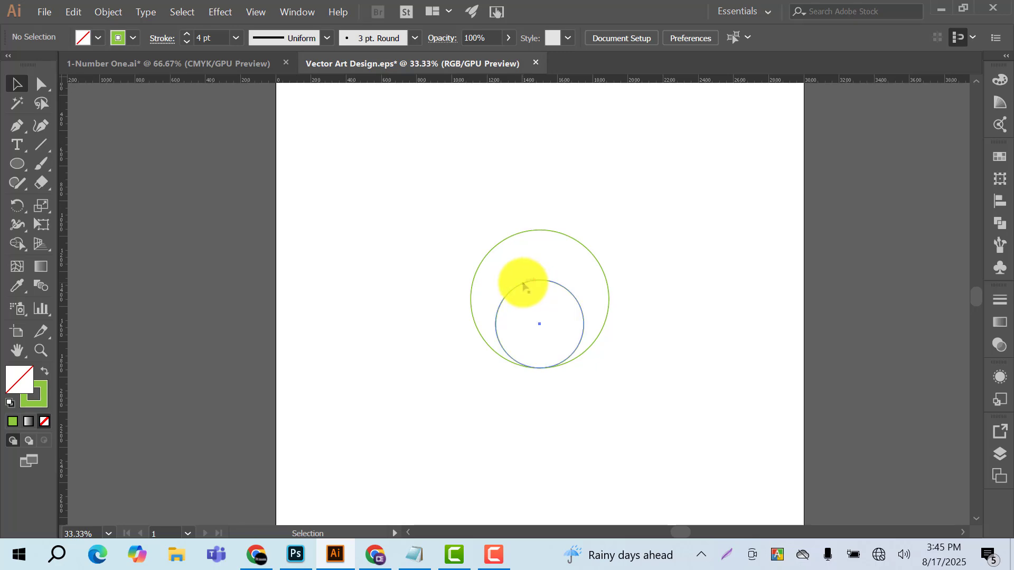
{"action": "left_click", "coordinate": [524, 284]}
{"action": "left_click", "coordinate": [511, 264]}
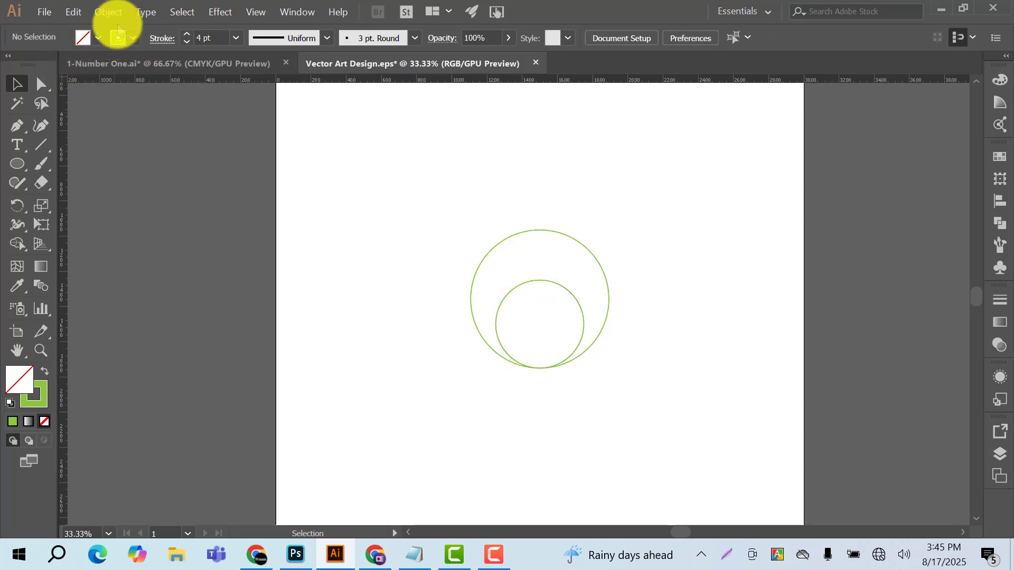
{"action": "left_click", "coordinate": [72, 12]}
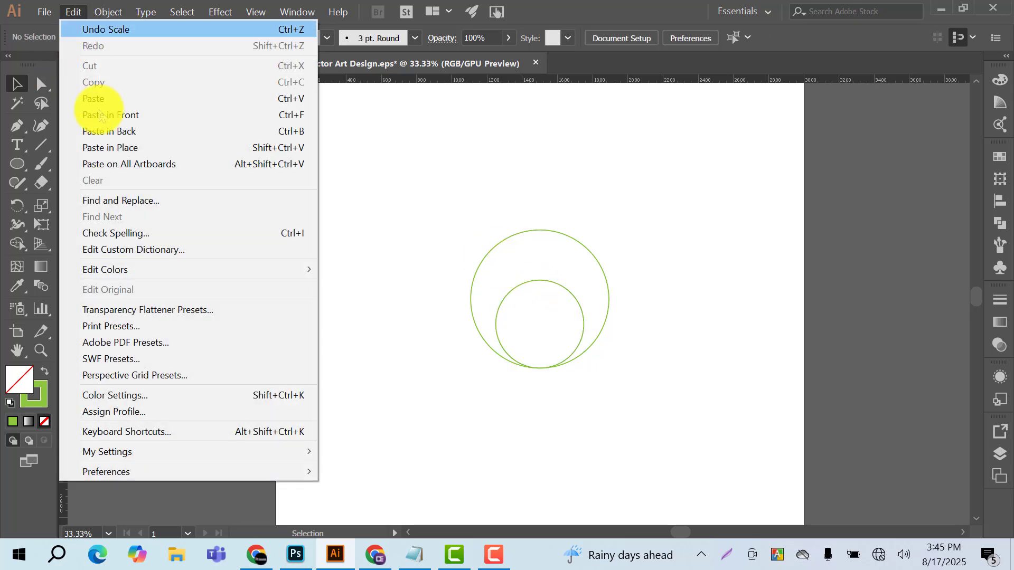
{"action": "left_click", "coordinate": [92, 115]}
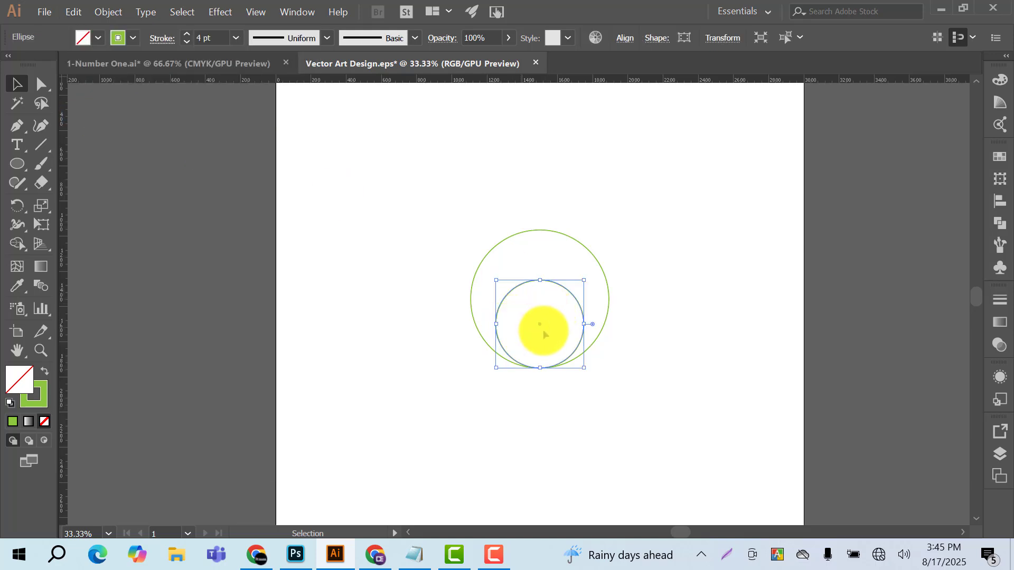
{"action": "left_click", "coordinate": [538, 328]}
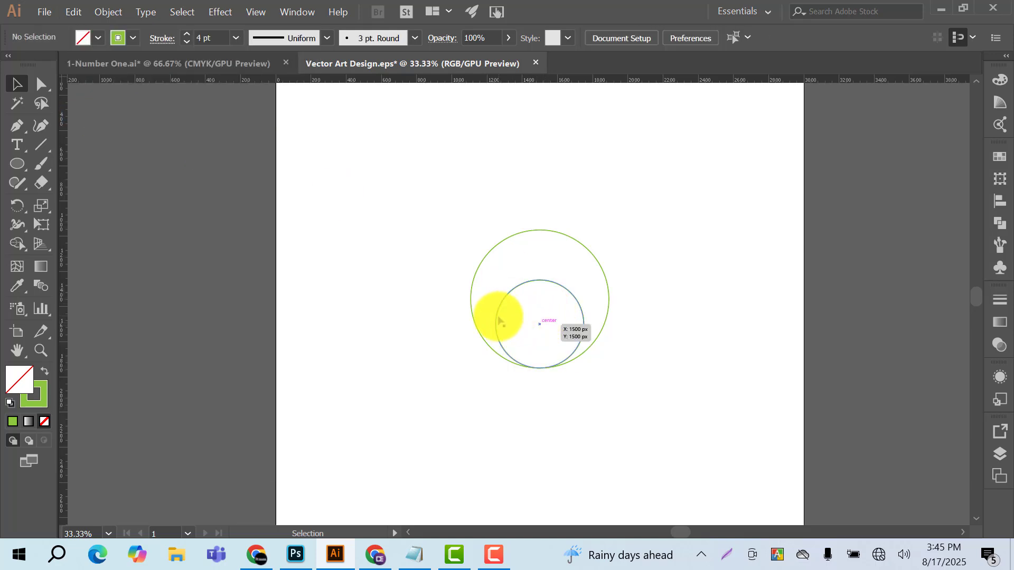
- Move the front small circle left until it touches the original's left edge, and place a copy slightly farther left, against the large circle
{"action": "left_click_drag", "start_coordinate": [496, 318], "coordinate": [411, 307]}
{"action": "left_click", "coordinate": [520, 327]}
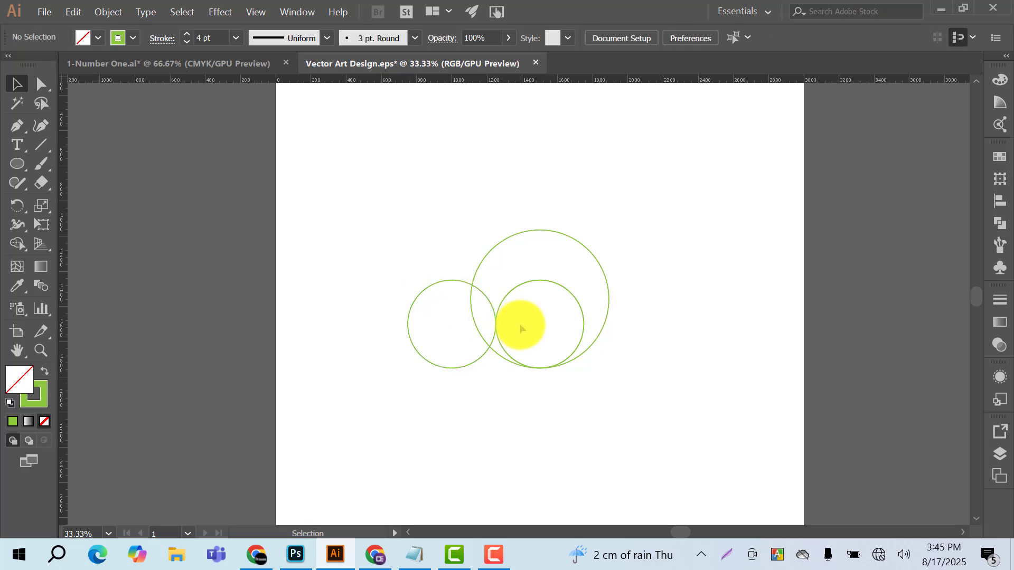
{"action": "left_click", "coordinate": [491, 308]}
{"action": "left_click", "coordinate": [482, 300]}
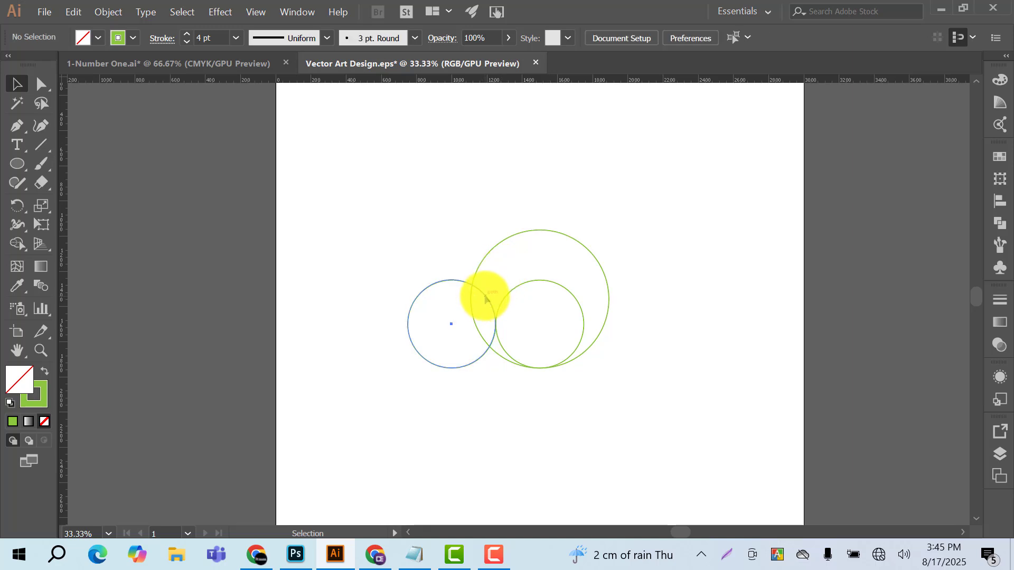
{"action": "left_click_drag", "start_coordinate": [482, 299], "coordinate": [463, 299]}
{"action": "left_click", "coordinate": [464, 204]}
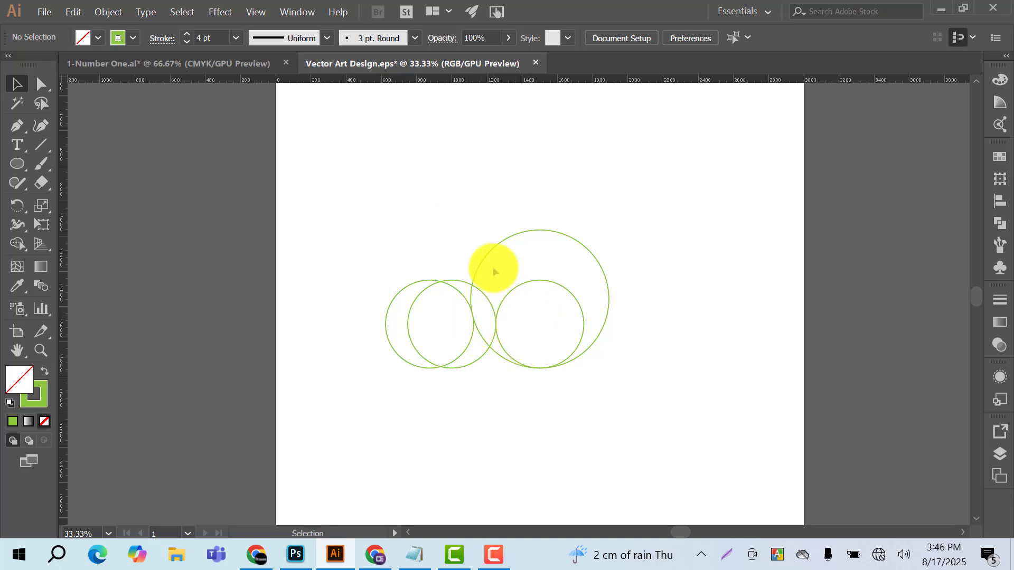
- Examine in Outline view how the leftmost circle meets the large circle's edge, and return to the normal preview
{"action": "key", "text": "ctrl+plus"}
{"action": "key", "text": "ctrl+plus"}
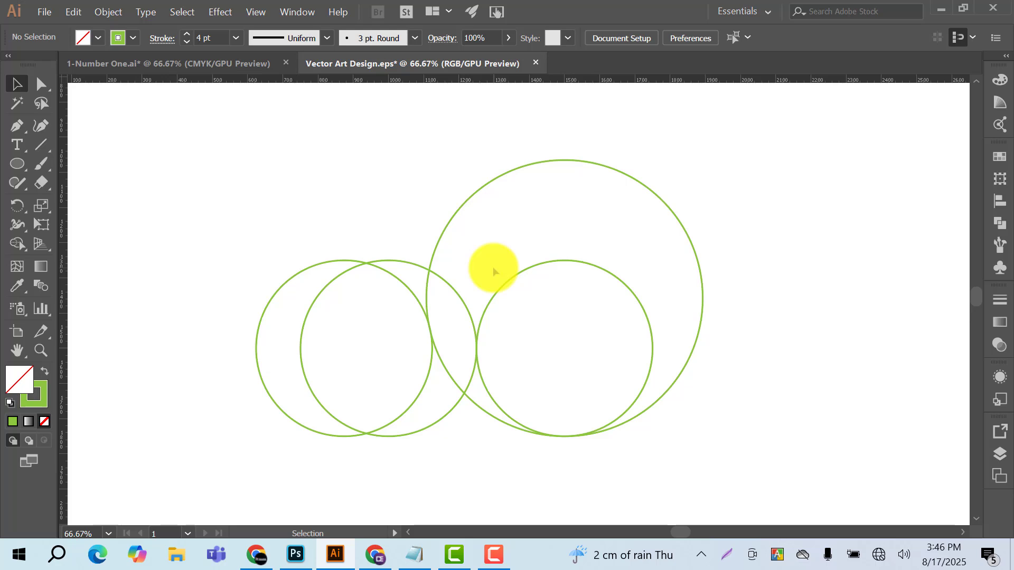
{"action": "key", "text": "ctrl+y"}
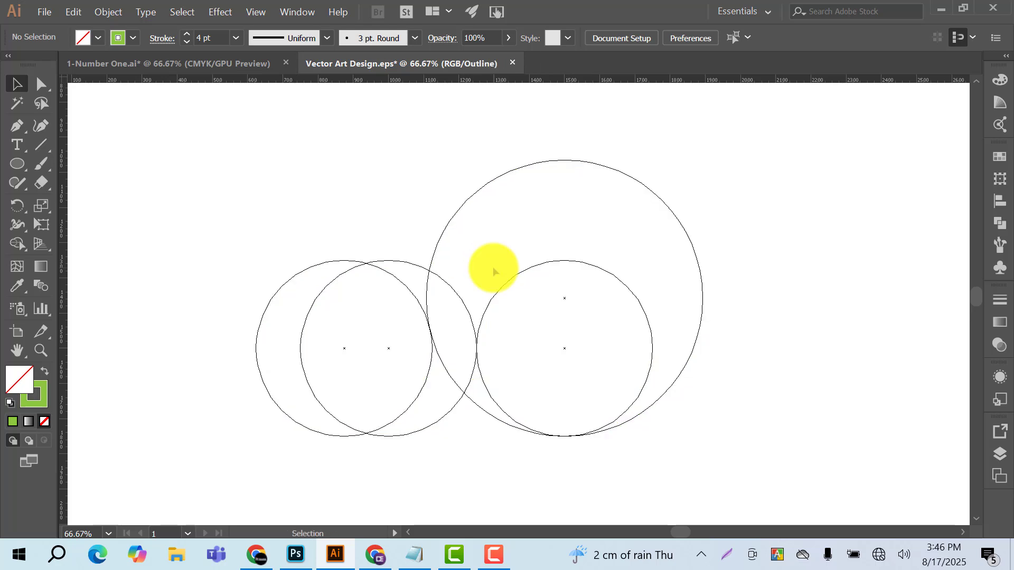
{"action": "key", "text": "ctrl+plus"}
{"action": "key", "text": "ctrl+plus"}
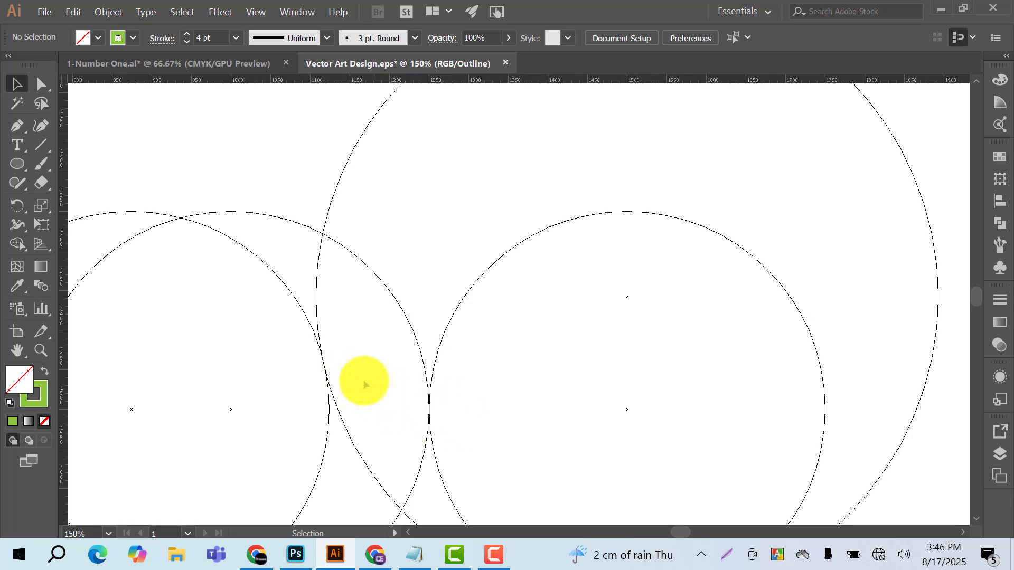
{"action": "key", "text": "ctrl+minus"}
{"action": "key", "text": "ctrl+minus"}
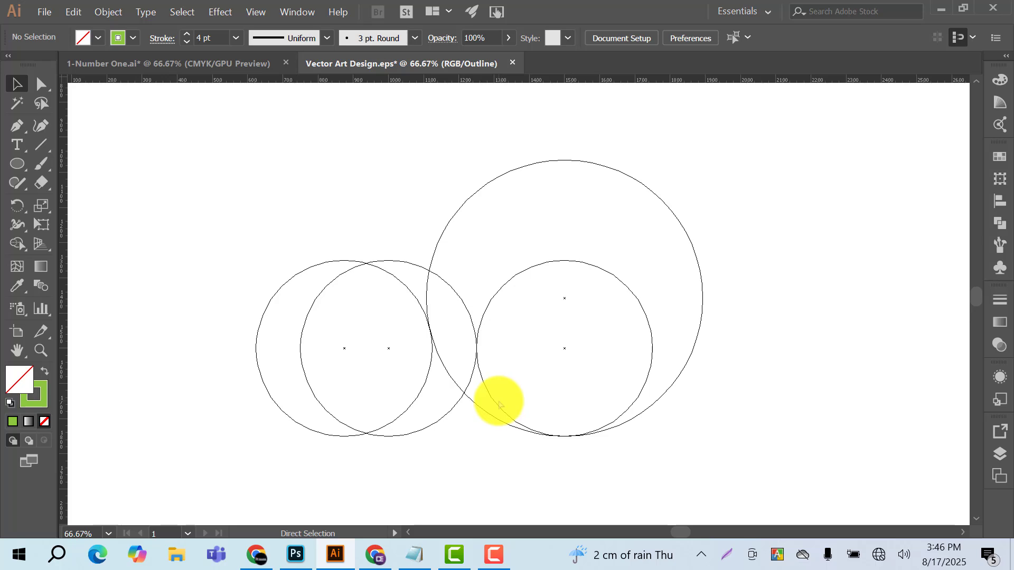
{"action": "key", "text": "ctrl+y"}
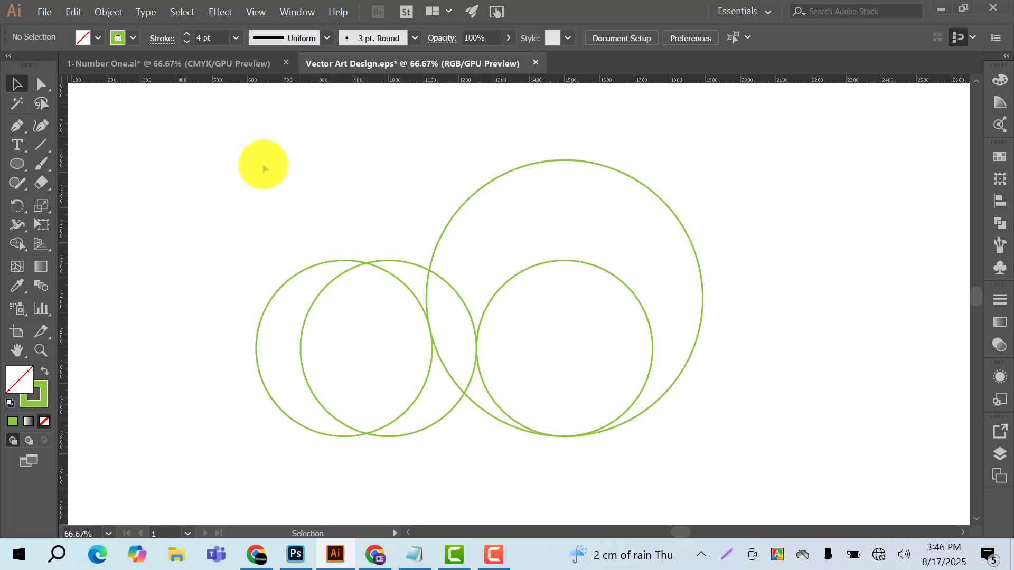
- Merge the regions forming an S-shaped leaf between the selected circles with Shape Builder, using a green fill and no stroke
{"action": "left_click_drag", "start_coordinate": [259, 120], "coordinate": [644, 450]}
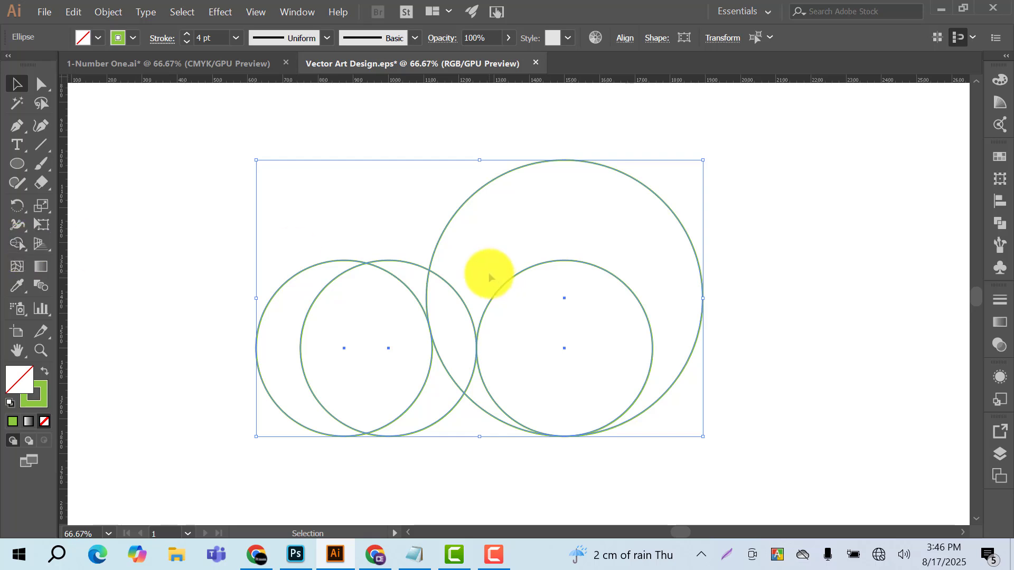
{"action": "key", "text": "shift+m"}
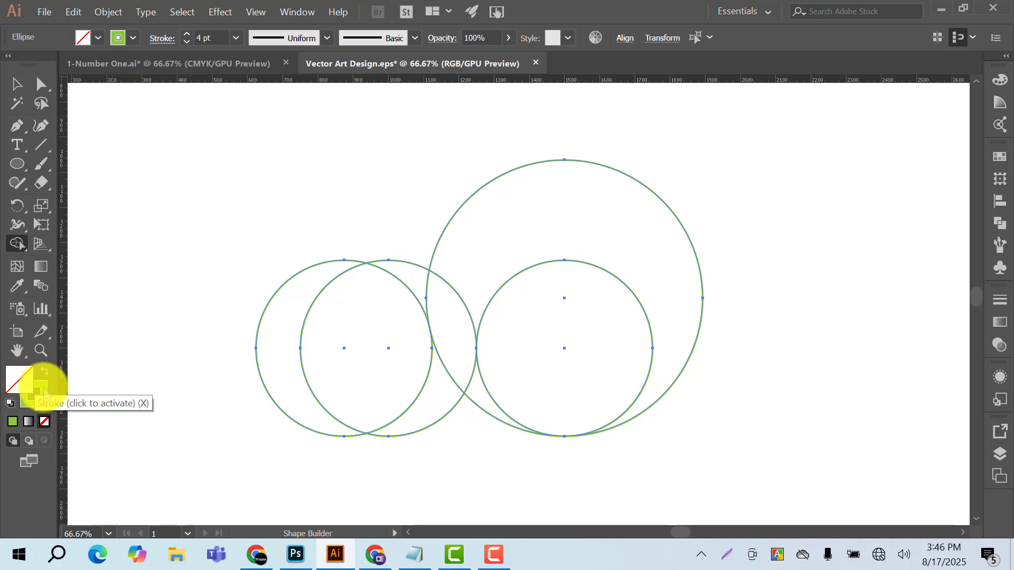
{"action": "left_click", "coordinate": [45, 371]}
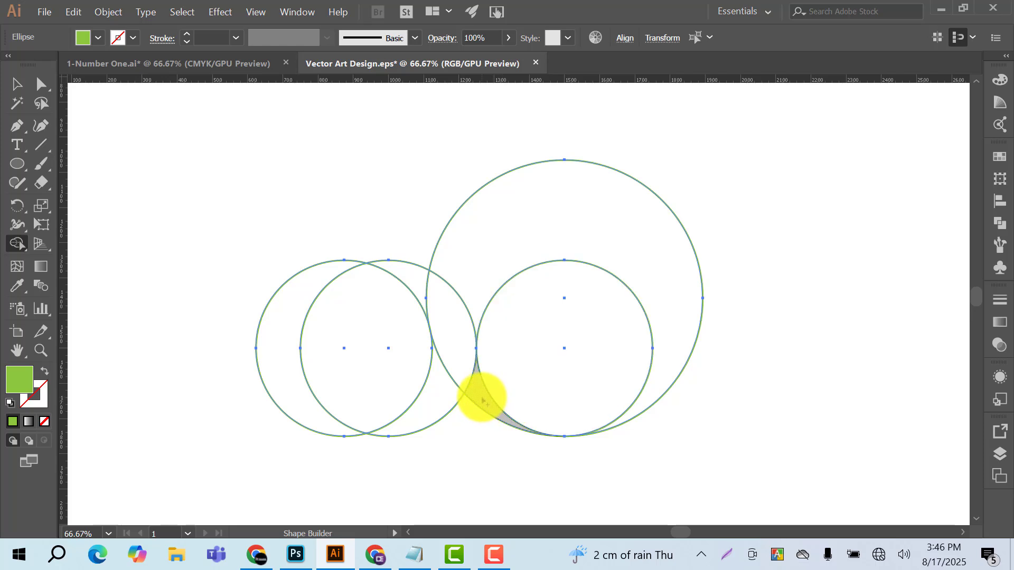
{"action": "mouse_move", "coordinate": [463, 349]}
{"action": "left_mouse_down"}
{"action": "mouse_move", "coordinate": [432, 288]}
{"action": "mouse_move", "coordinate": [410, 276]}
{"action": "left_mouse_up"}
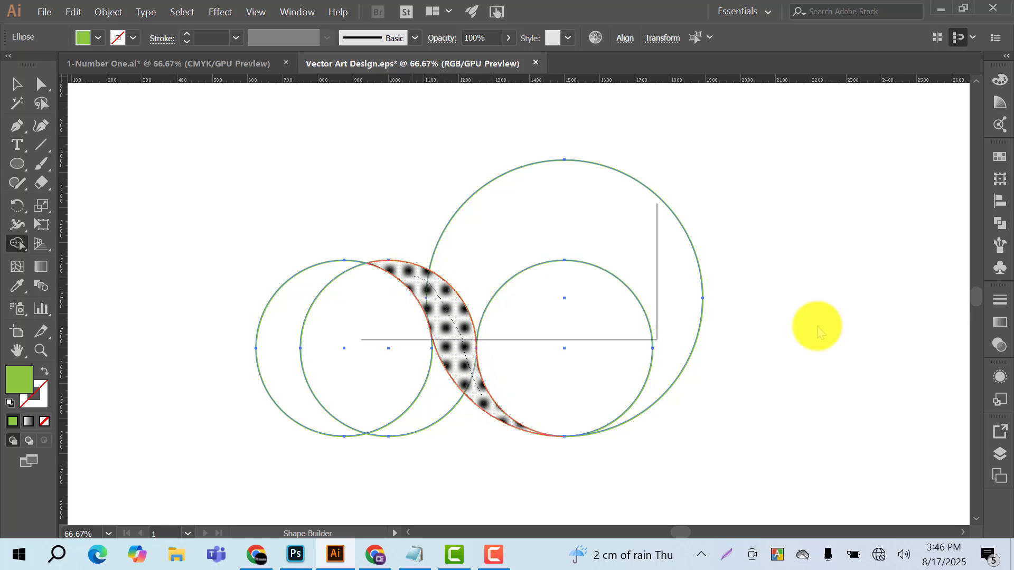
- Delete all the leftover circle outlines, keeping only the green leaf shape
{"action": "left_click", "coordinate": [14, 83]}
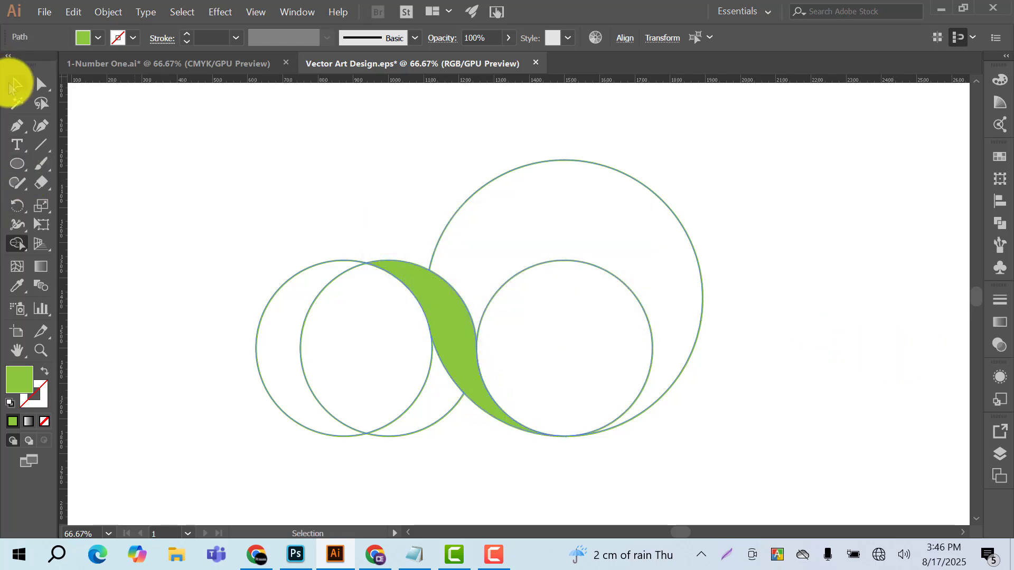
{"action": "key", "text": "ctrl+a"}
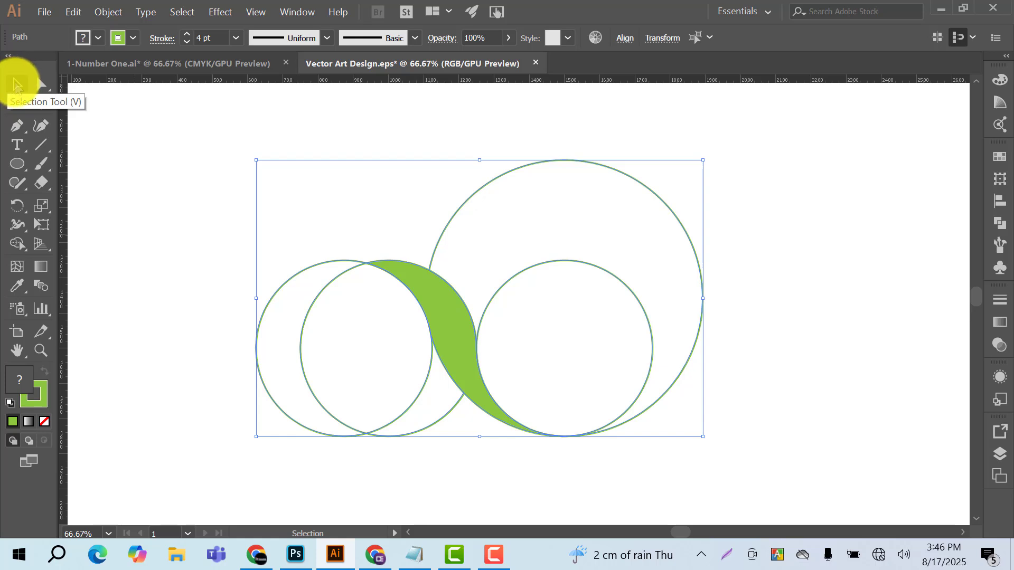
{"action": "left_click_drag", "start_coordinate": [189, 138], "coordinate": [799, 438]}
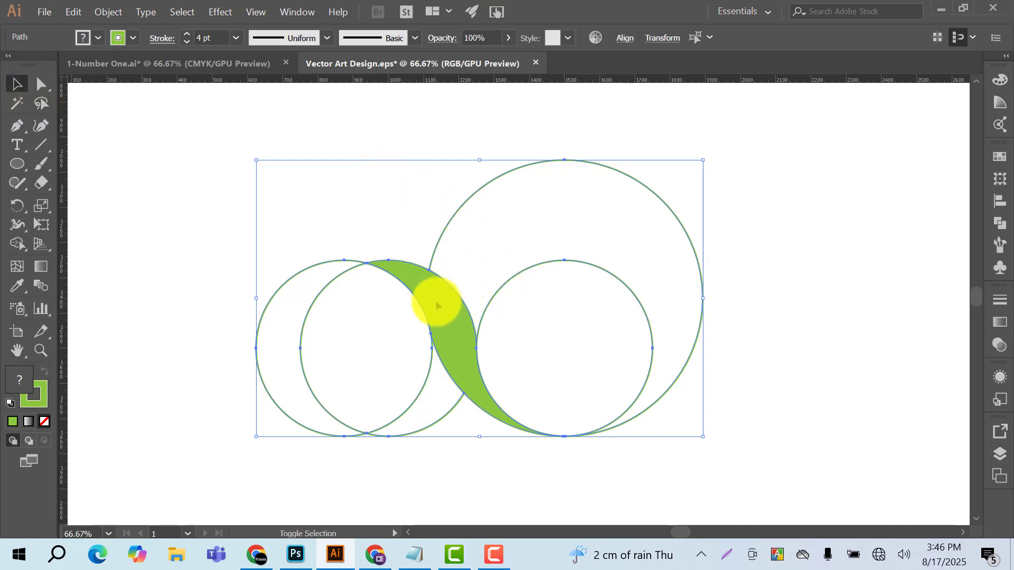
{"action": "left_click", "coordinate": [452, 323], "text": "shift"}
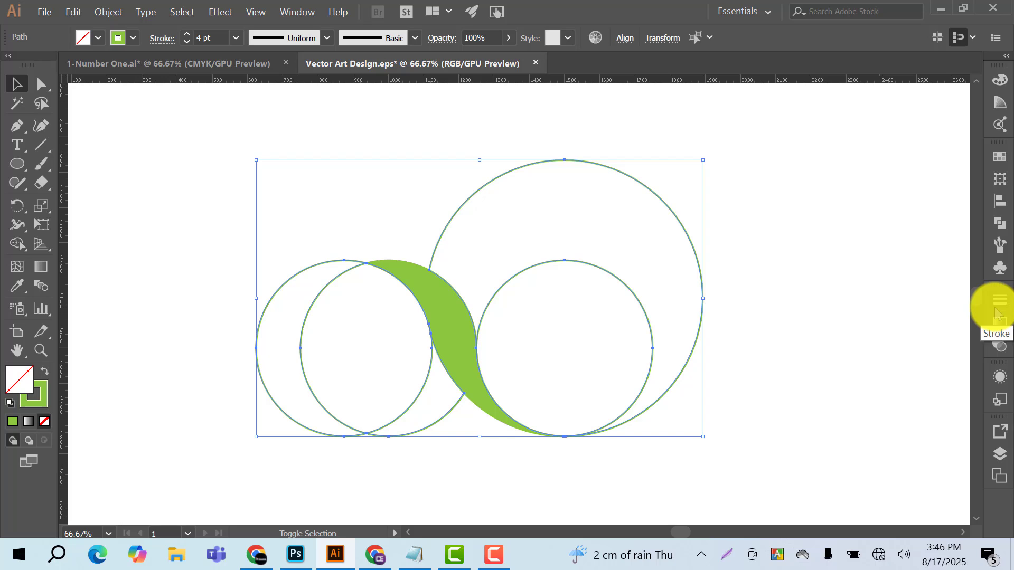
{"action": "key", "text": "Delete"}
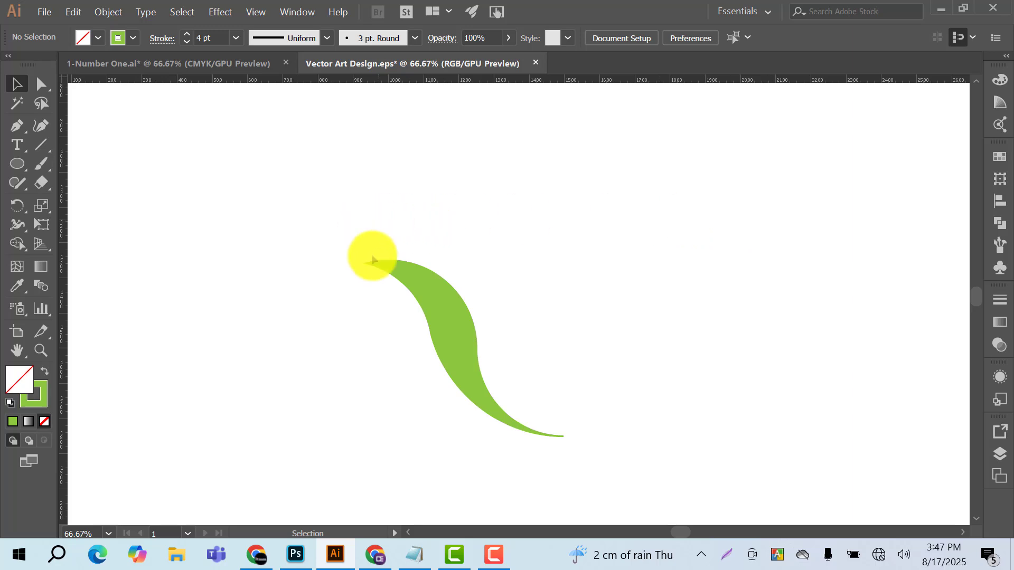
- Remove the stroke from the leaf shape and make its fill the active color attribute
{"action": "left_click_drag", "start_coordinate": [373, 255], "coordinate": [530, 427]}
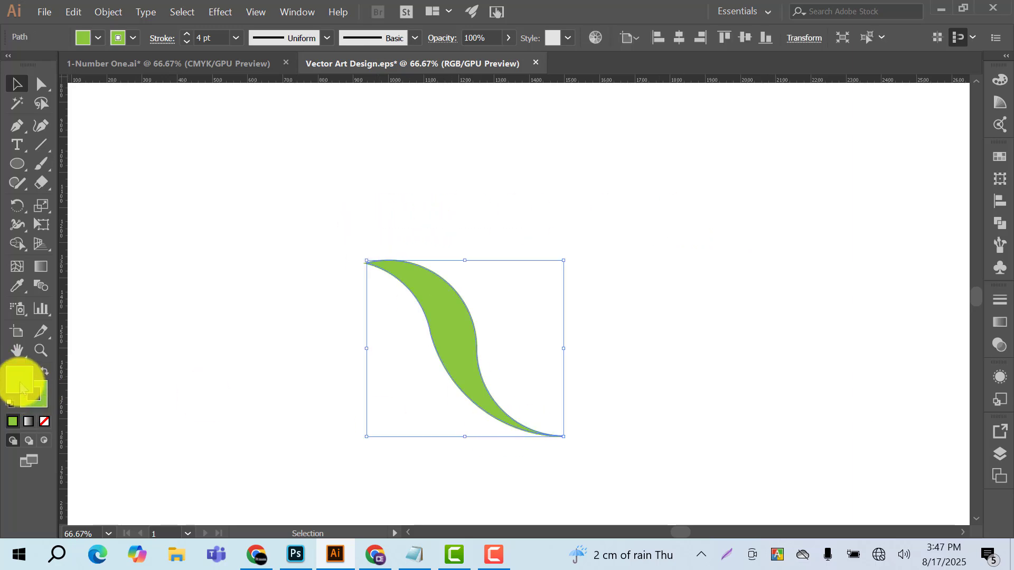
{"action": "left_click", "coordinate": [44, 400]}
{"action": "left_click", "coordinate": [45, 421]}
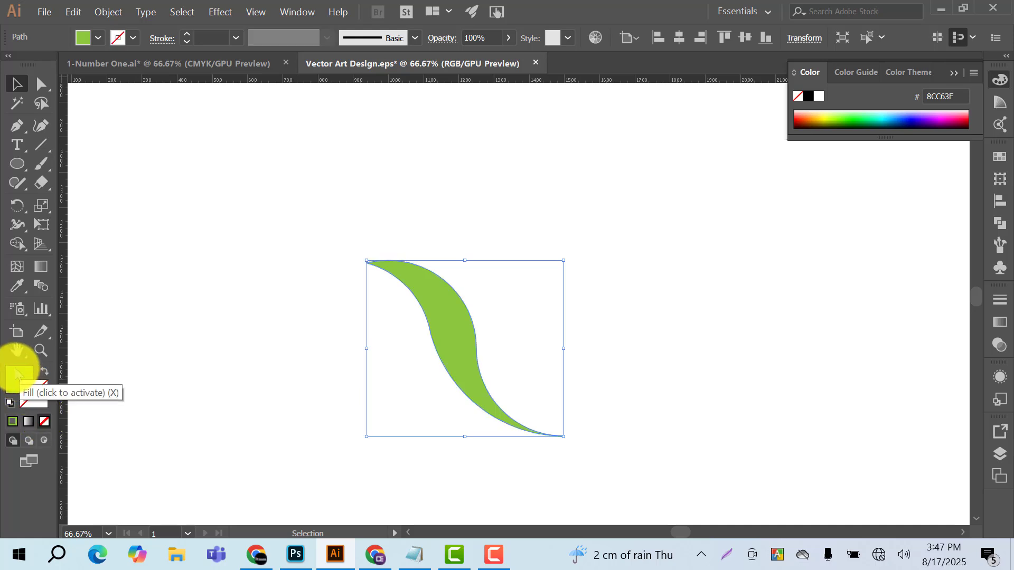
{"action": "left_click", "coordinate": [16, 379]}
- Round the corner point at the bend on the leaf's left edge to about 348 px, and deselect the shape
{"action": "left_click_drag", "start_coordinate": [270, 187], "coordinate": [579, 395]}
{"action": "key", "text": "ctrl+equal"}
{"action": "key", "text": "ctrl+equal"}
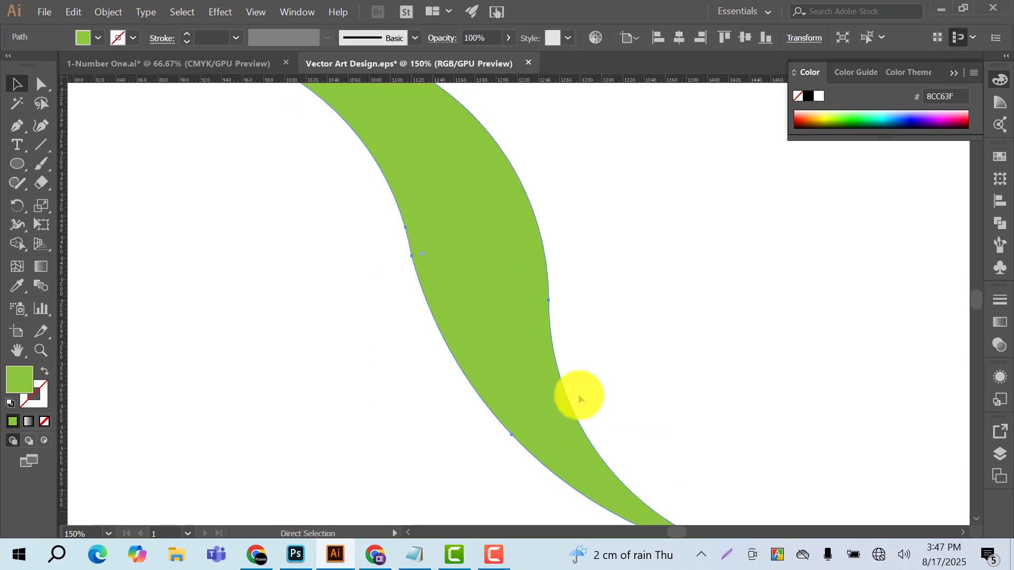
{"action": "left_click", "coordinate": [41, 84]}
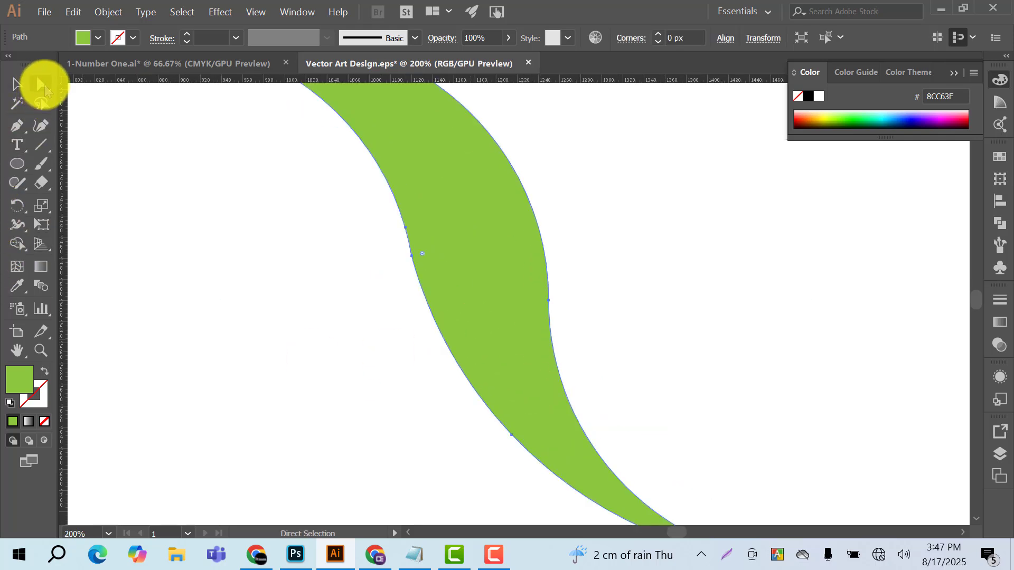
{"action": "left_click", "coordinate": [333, 251]}
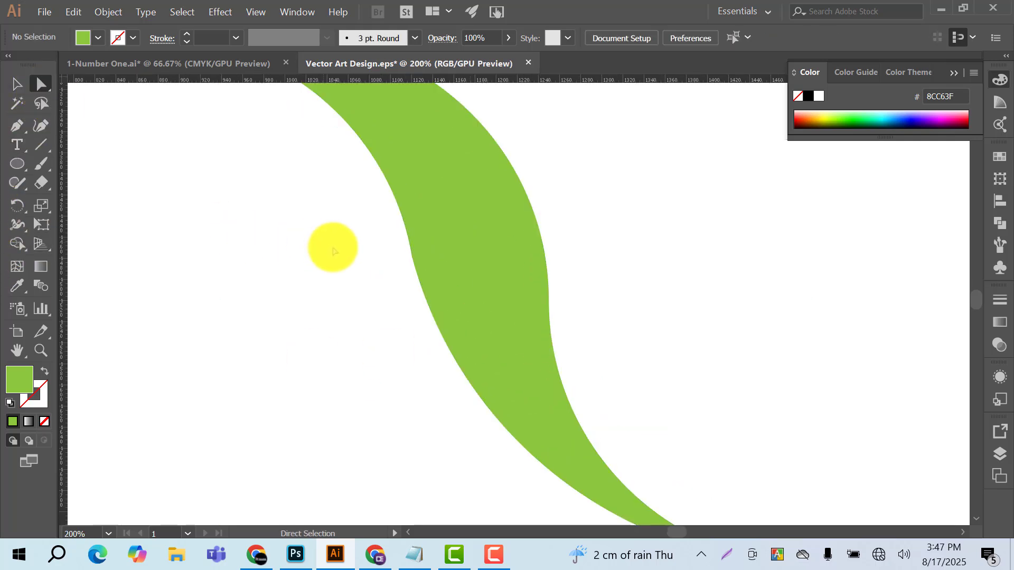
{"action": "left_click", "coordinate": [411, 257]}
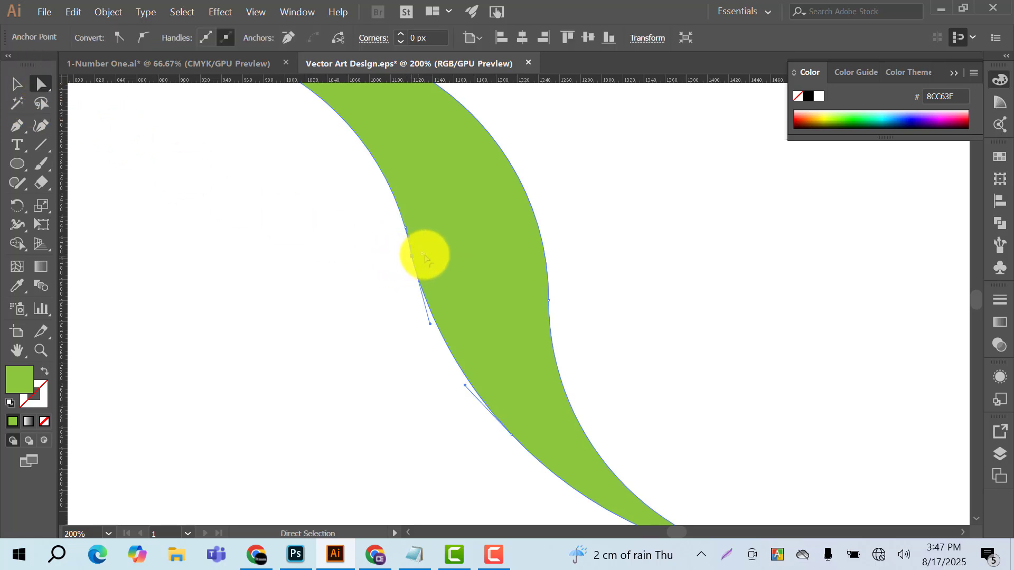
{"action": "left_click_drag", "start_coordinate": [424, 258], "coordinate": [845, 190]}
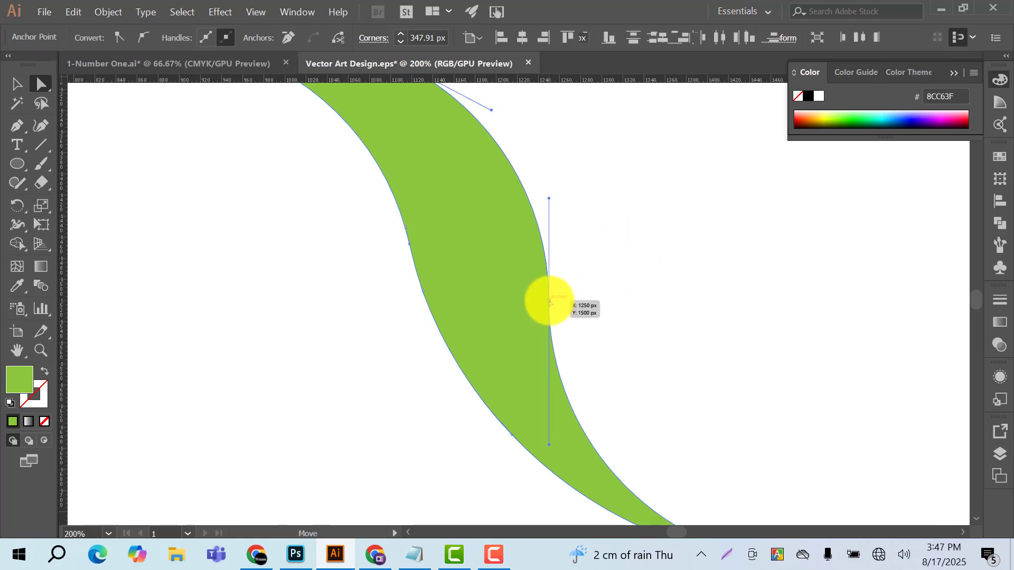
{"action": "left_click", "coordinate": [632, 288]}
- Add a horizontal guide and a vertical guide across the artboard, just off its center
{"action": "key", "text": "ctrl+minus"}
{"action": "key", "text": "ctrl+minus"}
{"action": "key", "text": "ctrl+minus"}
{"action": "key", "text": "ctrl+minus"}
{"action": "key", "text": "ctrl+minus"}
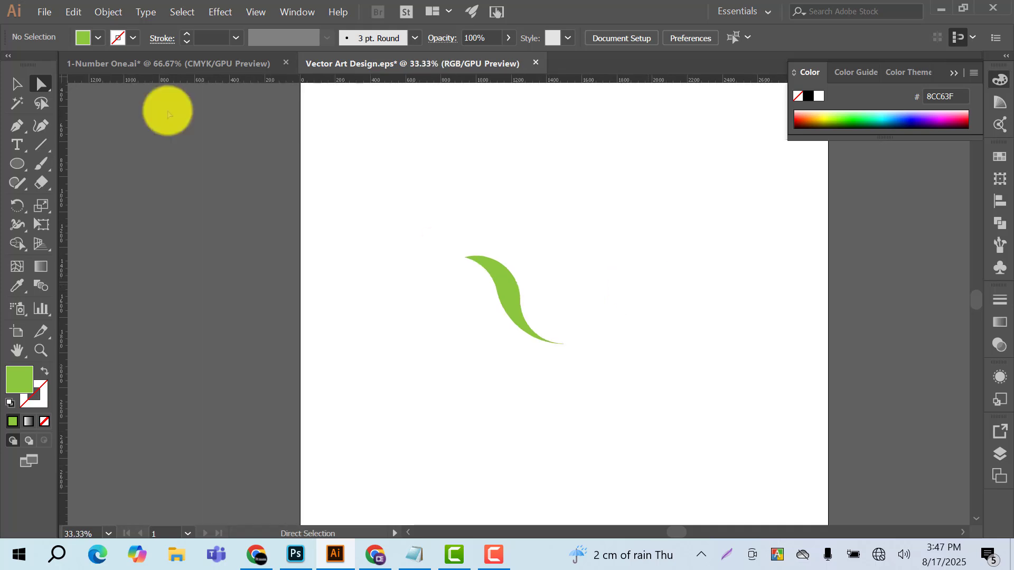
{"action": "left_click", "coordinate": [16, 84]}
{"action": "left_click_drag", "start_coordinate": [475, 212], "coordinate": [578, 376]}
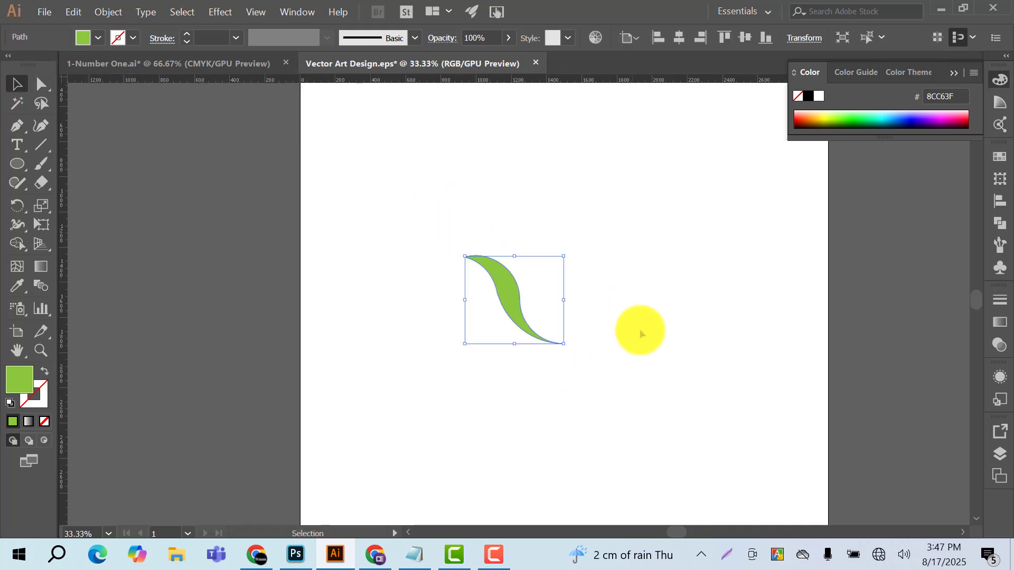
{"action": "left_click", "coordinate": [734, 329]}
{"action": "left_click_drag", "start_coordinate": [762, 330], "coordinate": [649, 328]}
{"action": "key", "text": "ctrl+minus"}
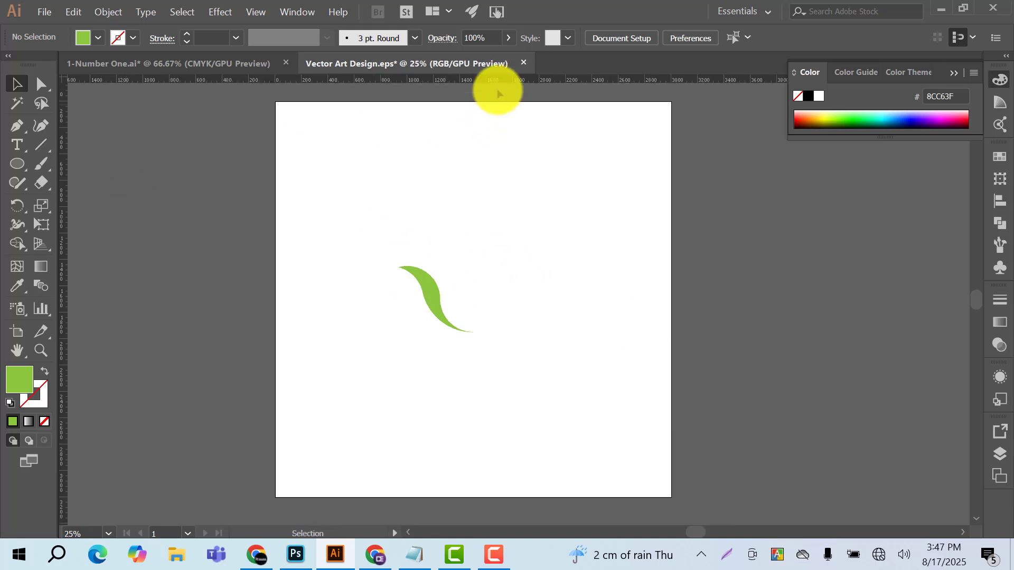
{"action": "left_click_drag", "start_coordinate": [503, 82], "coordinate": [512, 311]}
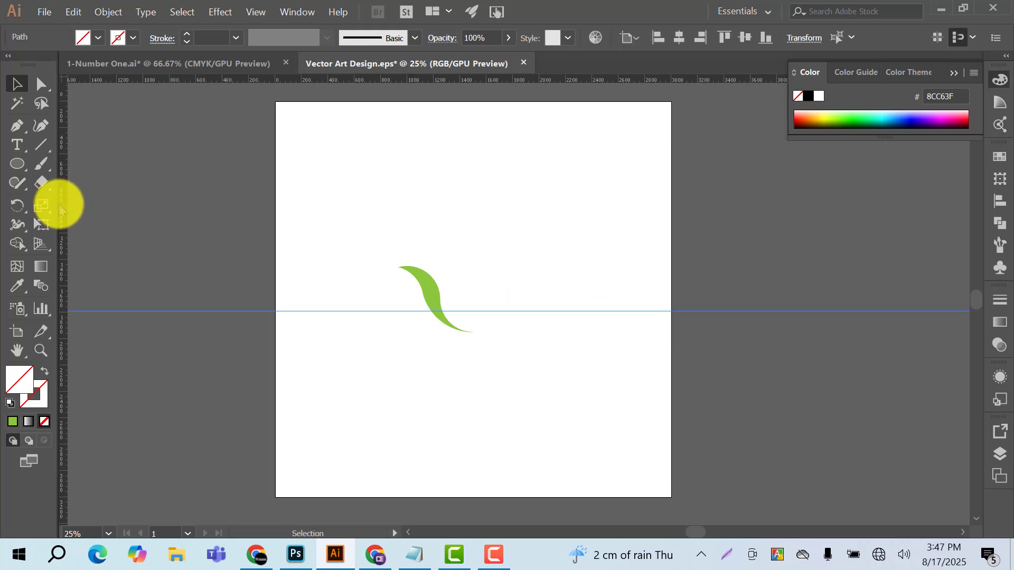
{"action": "left_click_drag", "start_coordinate": [64, 207], "coordinate": [499, 251]}
- Center both guides horizontally and vertically on the artboard, and deselect them
{"action": "left_click", "coordinate": [619, 258]}
{"action": "left_click_drag", "start_coordinate": [575, 355], "coordinate": [499, 302]}
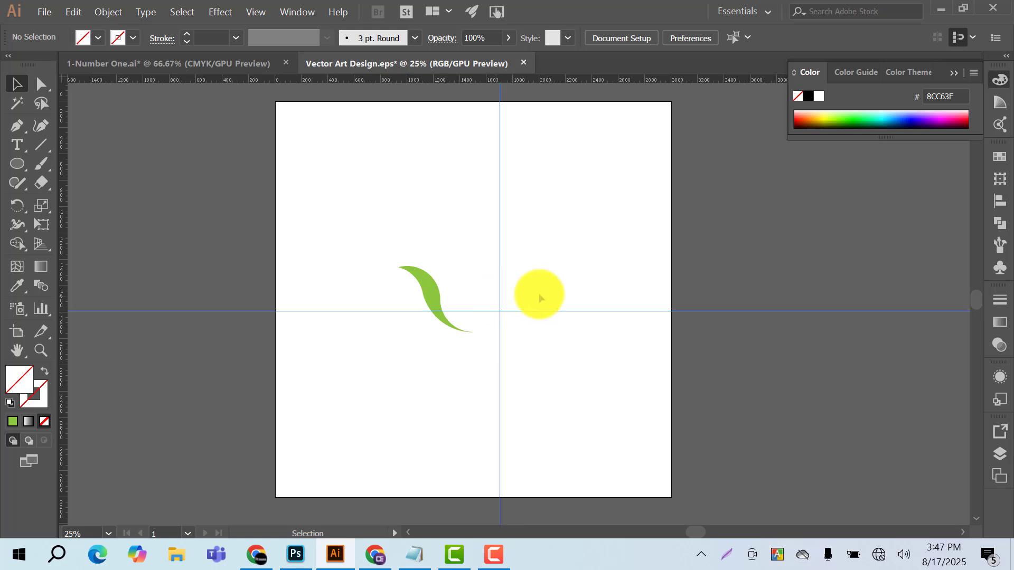
{"action": "left_click", "coordinate": [624, 38]}
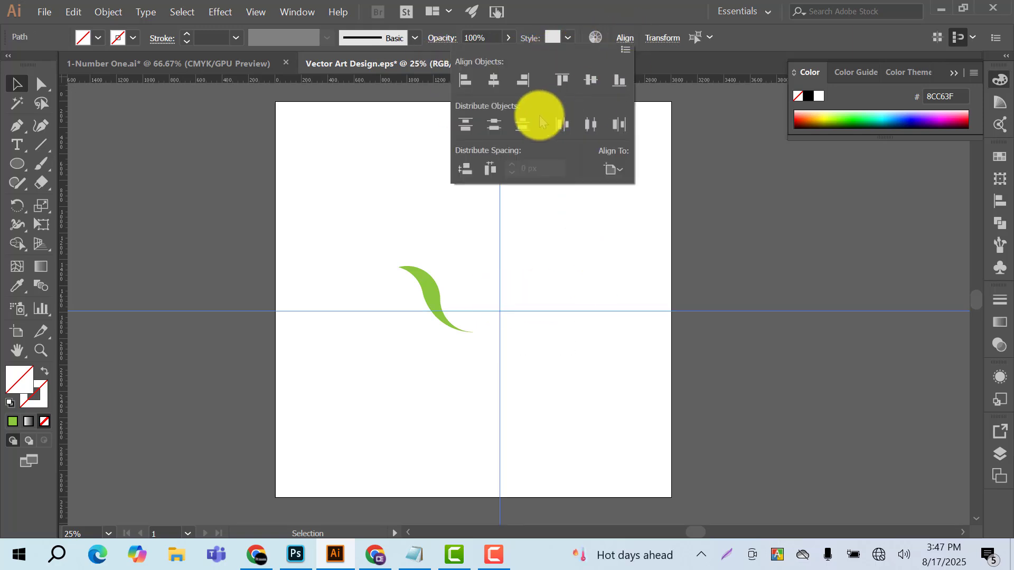
{"action": "left_click", "coordinate": [491, 81]}
{"action": "left_click", "coordinate": [590, 79]}
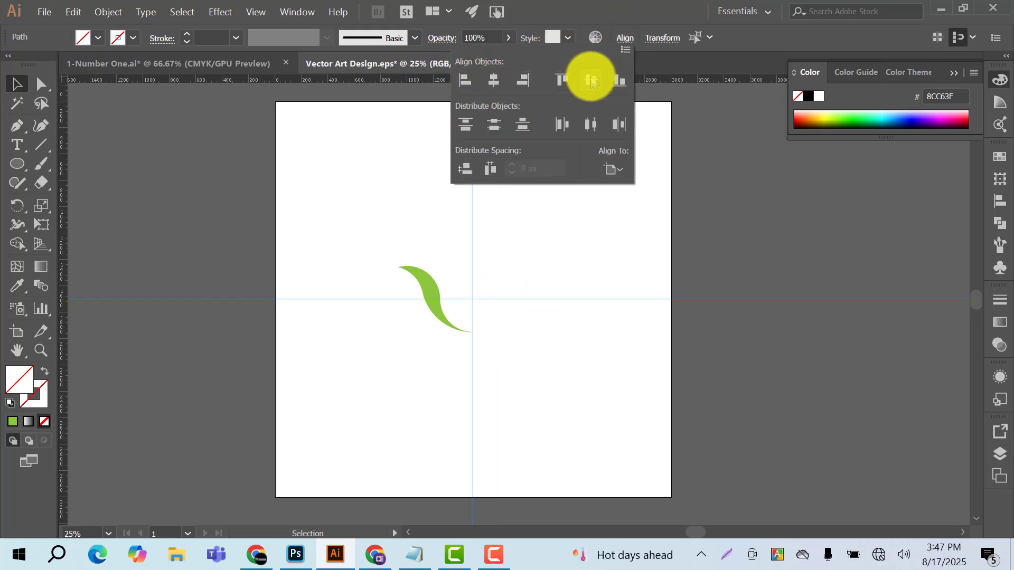
{"action": "left_click", "coordinate": [696, 238]}
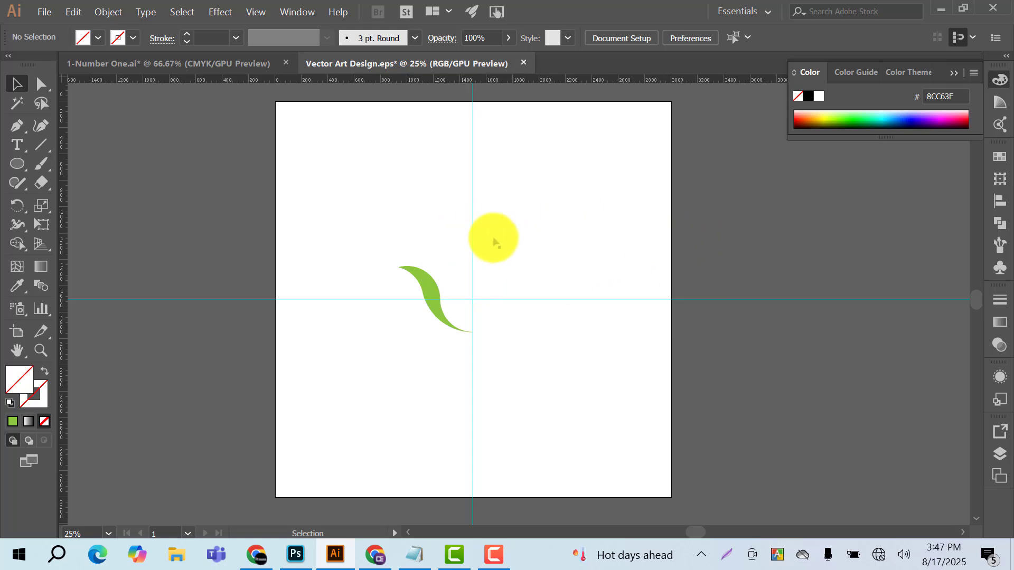
- Lock the two centered guides
{"action": "left_click_drag", "start_coordinate": [524, 321], "coordinate": [470, 276]}
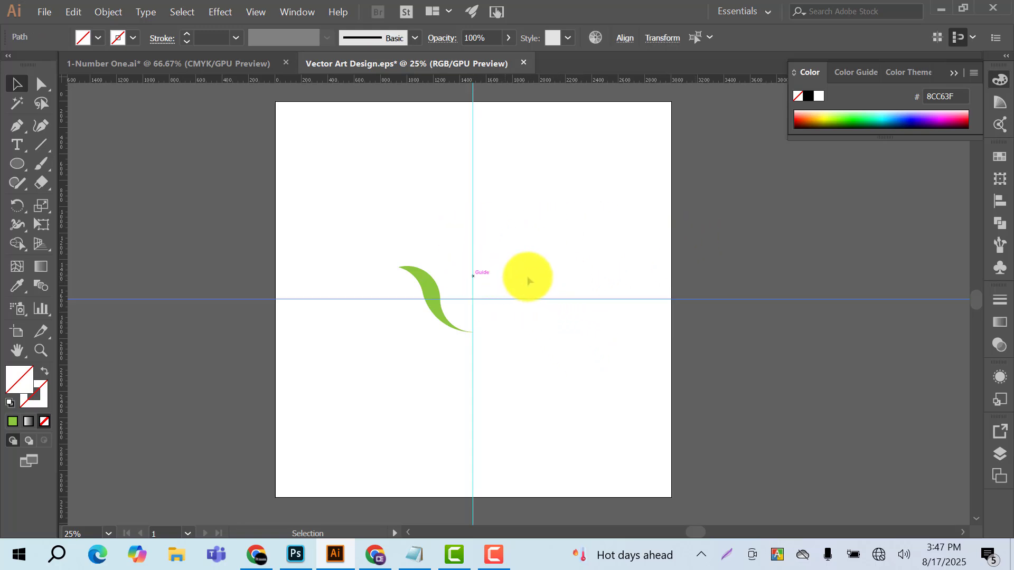
{"action": "right_click", "coordinate": [519, 214]}
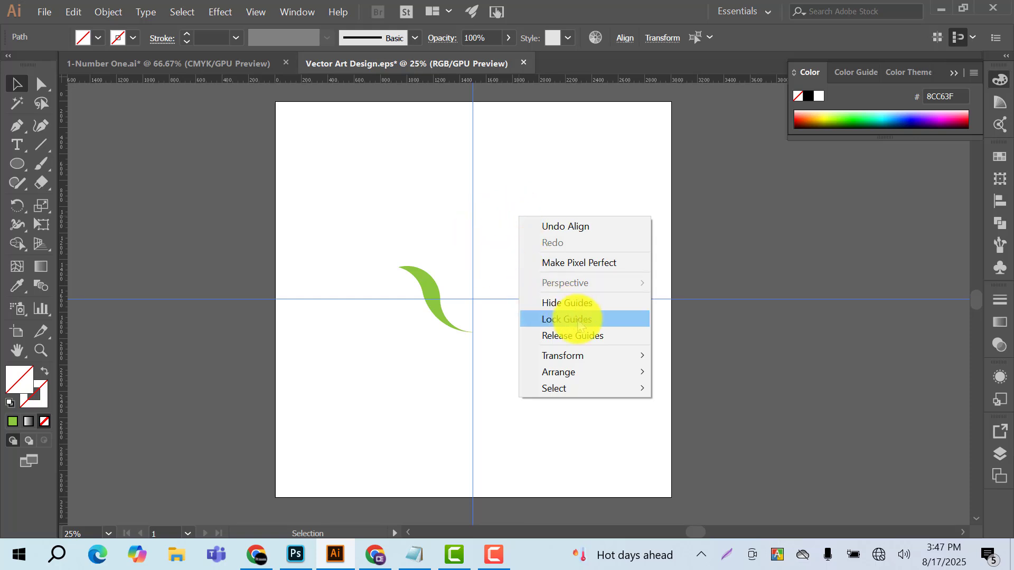
{"action": "left_click", "coordinate": [568, 321]}
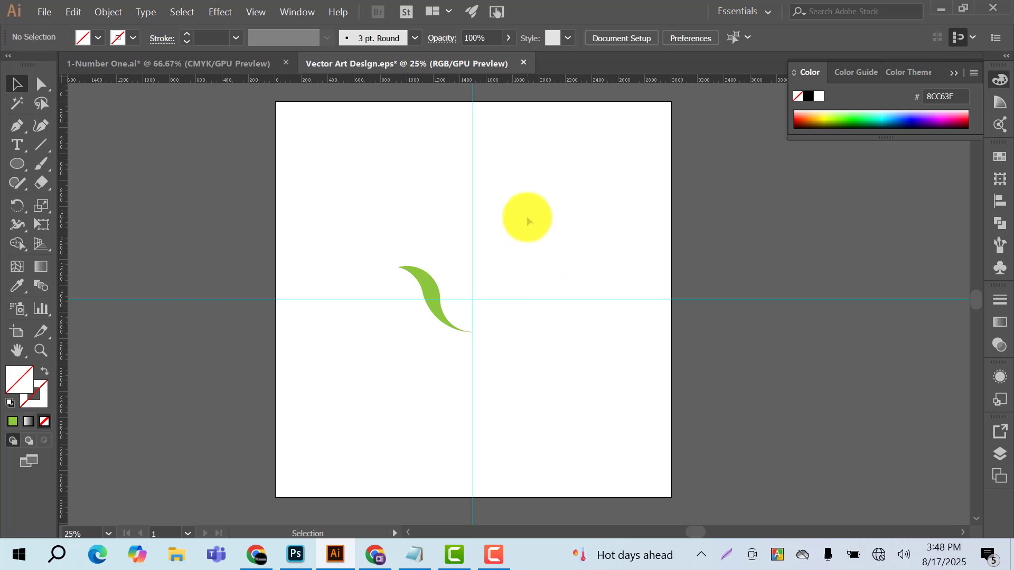
- Bring the green leaf to the front of the stacking order and deselect it
{"action": "key", "text": "ctrl+plus"}
{"action": "left_click", "coordinate": [385, 271]}
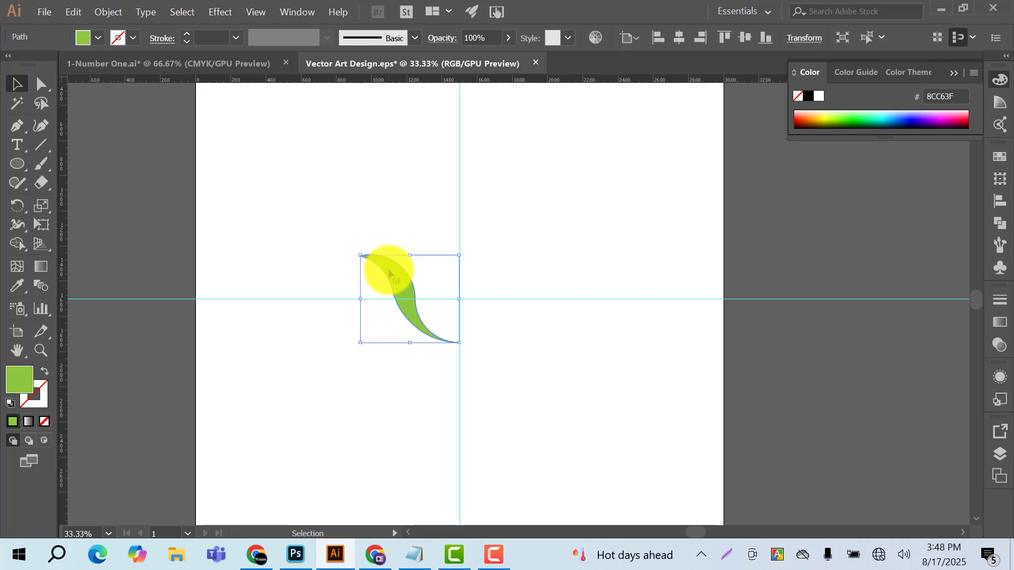
{"action": "right_click", "coordinate": [389, 271]}
{"action": "mouse_move", "coordinate": [427, 463]}
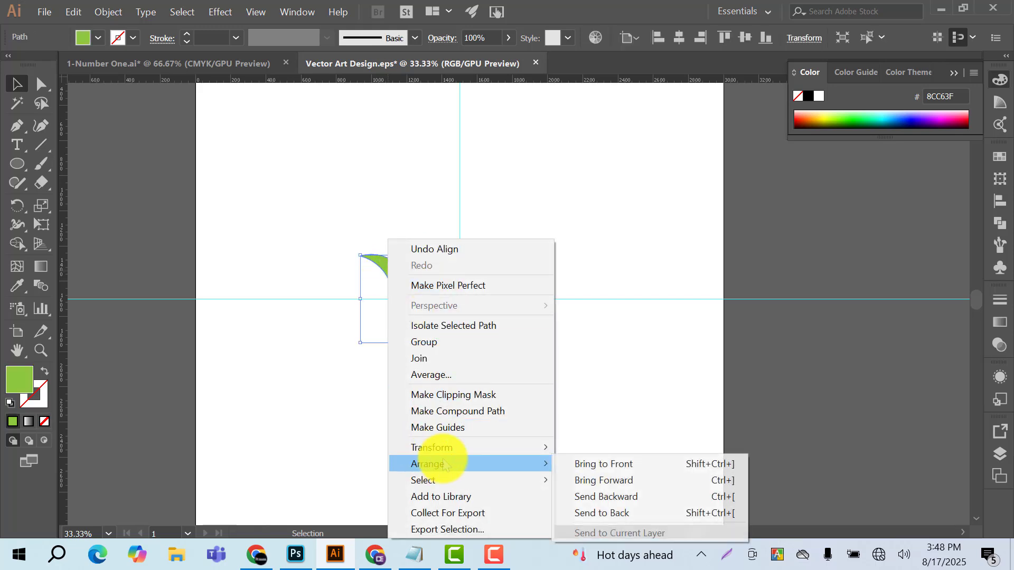
{"action": "left_click", "coordinate": [584, 459]}
{"action": "left_click", "coordinate": [621, 375]}
{"action": "left_click", "coordinate": [384, 275]}
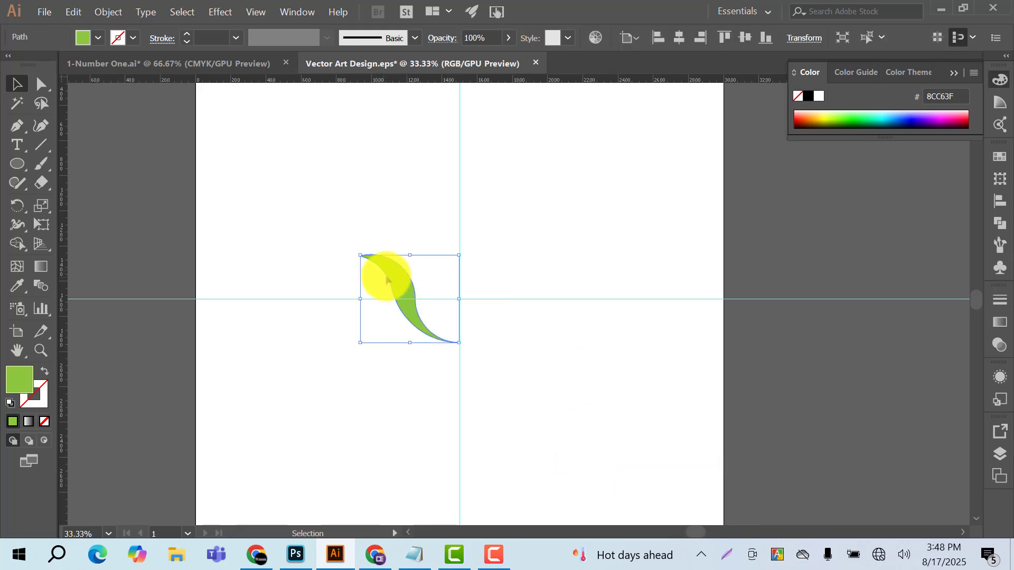
{"action": "left_click", "coordinate": [616, 201]}
- Make a copy of the leaf rotated by -15° around the intersection of the two guides
{"action": "left_click", "coordinate": [384, 273]}
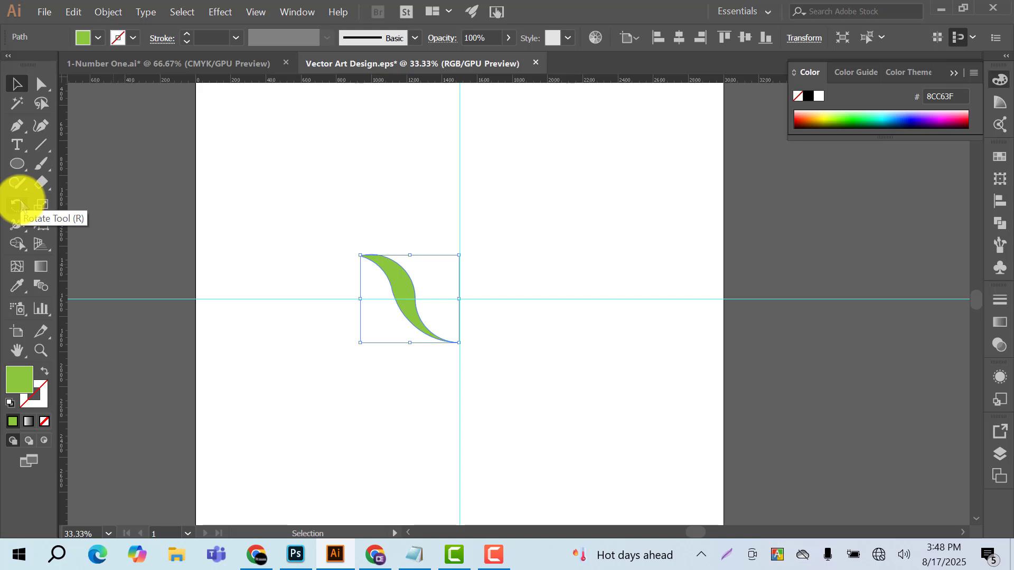
{"action": "left_click", "coordinate": [19, 205]}
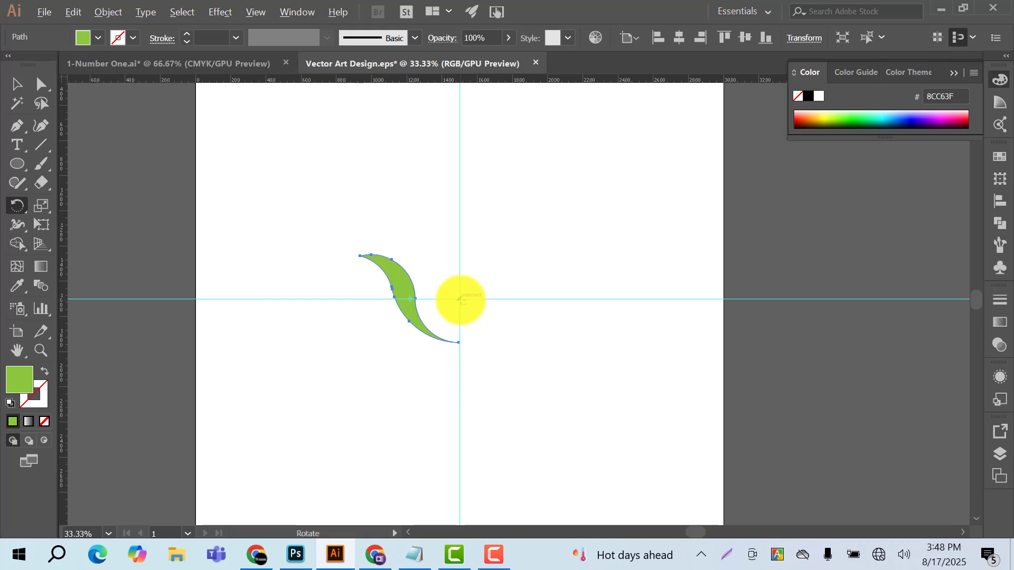
{"action": "key", "text": "ctrl+plus"}
{"action": "key", "text": "ctrl+plus"}
{"action": "key", "text": "ctrl+plus"}
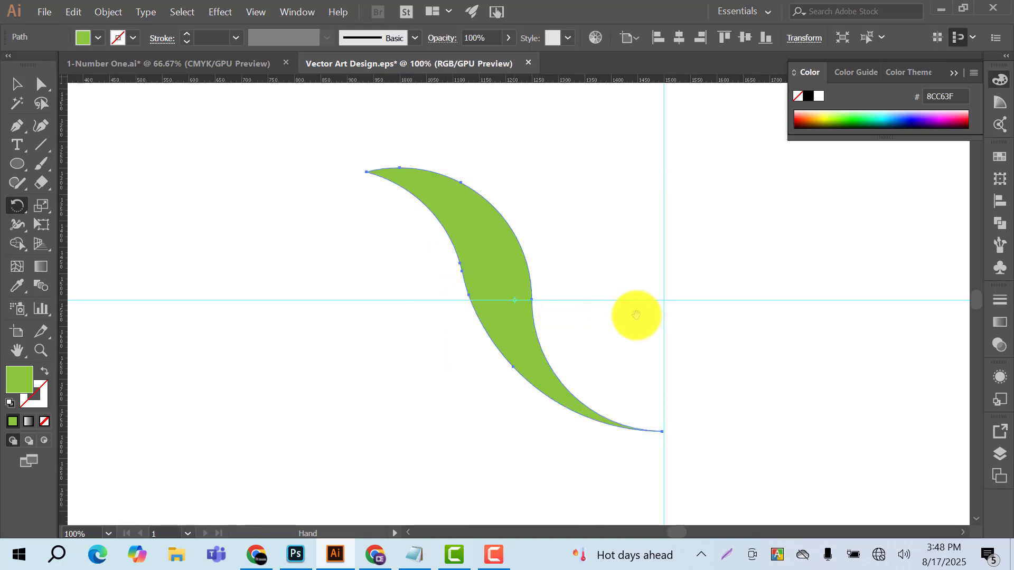
{"action": "left_click_drag", "start_coordinate": [635, 315], "coordinate": [454, 327]}
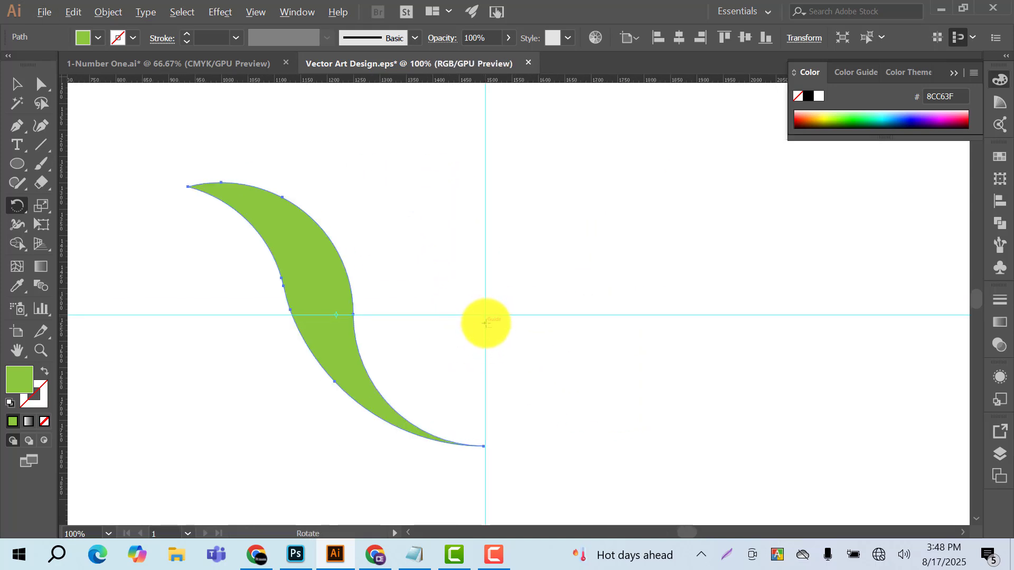
{"action": "left_click", "coordinate": [485, 315], "text": "alt"}
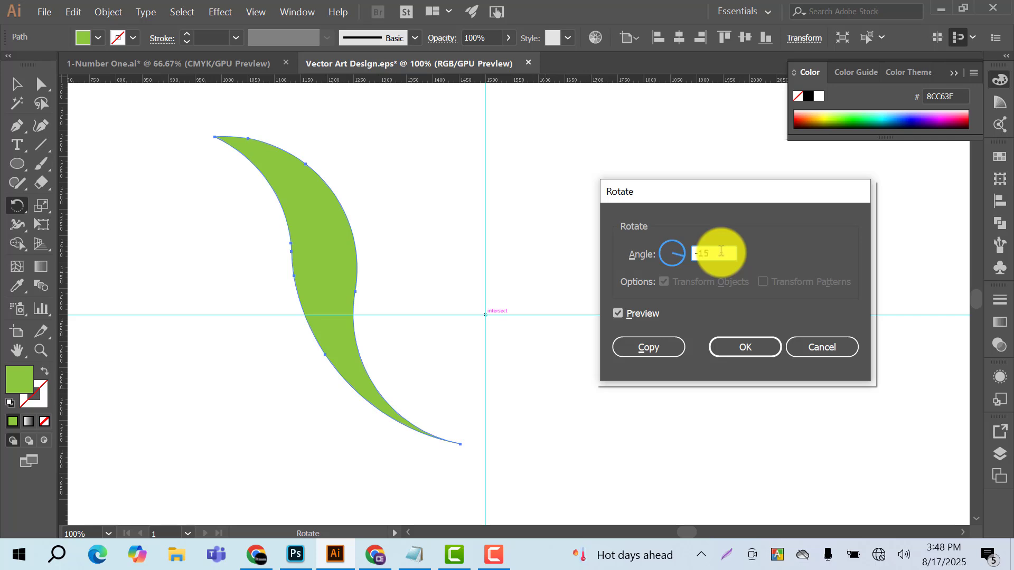
{"action": "left_click", "coordinate": [721, 252]}
{"action": "key", "text": "Tab"}
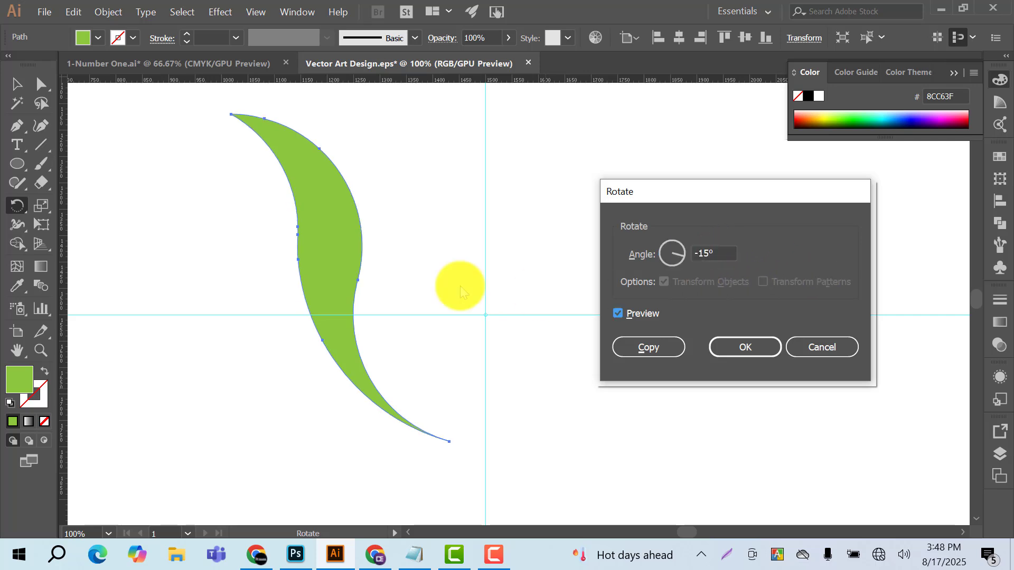
{"action": "left_click", "coordinate": [645, 349]}
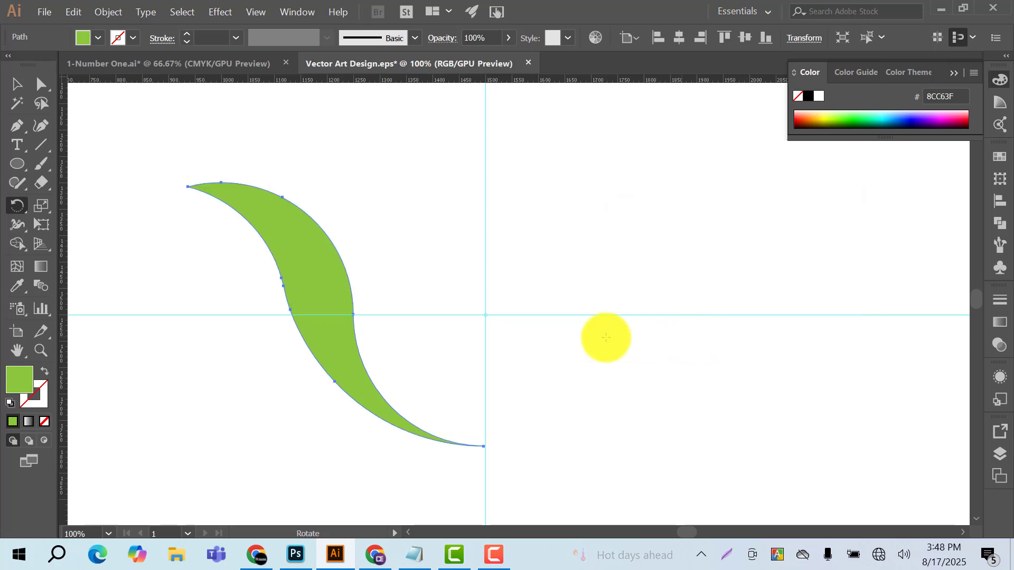
- Repeat the rotated copy until eight leaves fan out around the guide intersection, and deselect them
{"action": "left_click", "coordinate": [17, 85]}
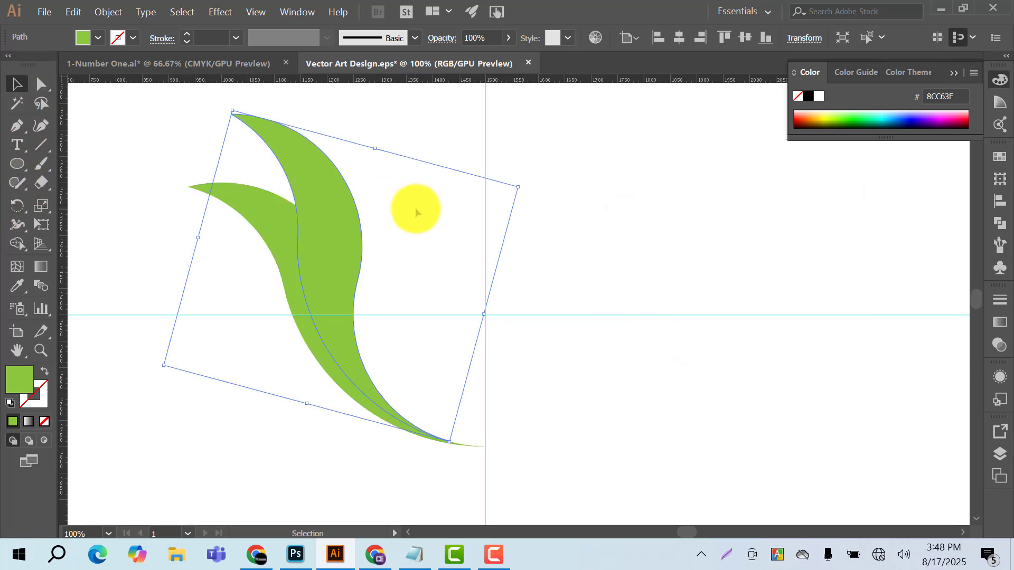
{"action": "key", "text": "ctrl+d"}
{"action": "key", "text": "ctrl+d"}
{"action": "key", "text": "ctrl+d"}
{"action": "key", "text": "ctrl+d"}
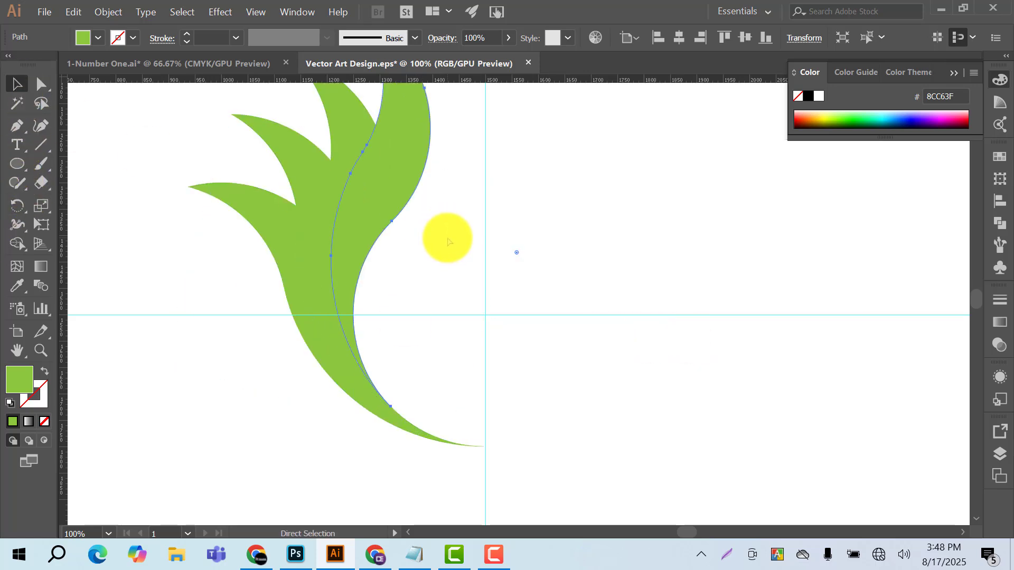
{"action": "key", "text": "ctrl+d"}
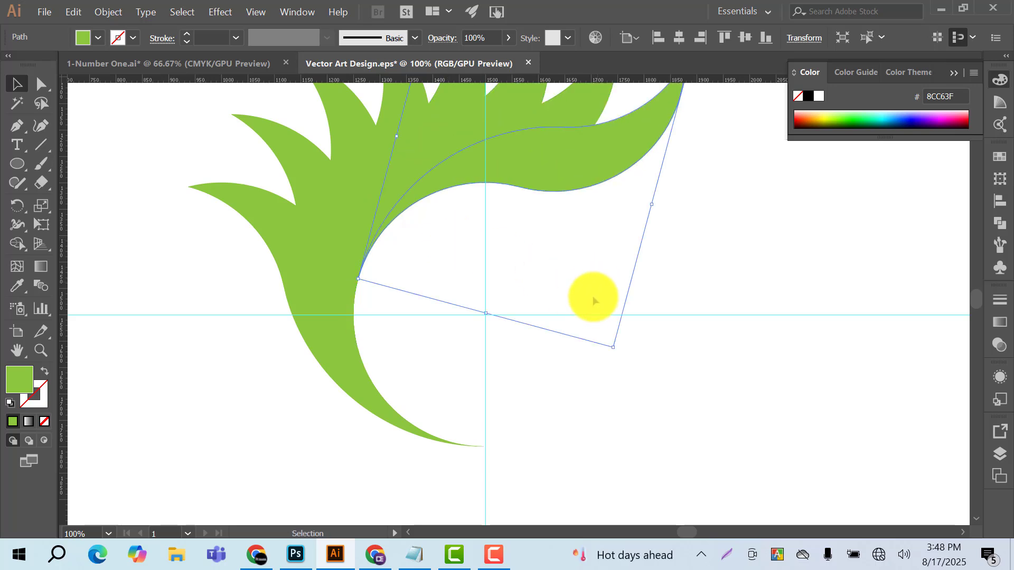
{"action": "key", "text": "ctrl+minus"}
{"action": "key", "text": "ctrl+minus"}
{"action": "left_click", "coordinate": [656, 351]}
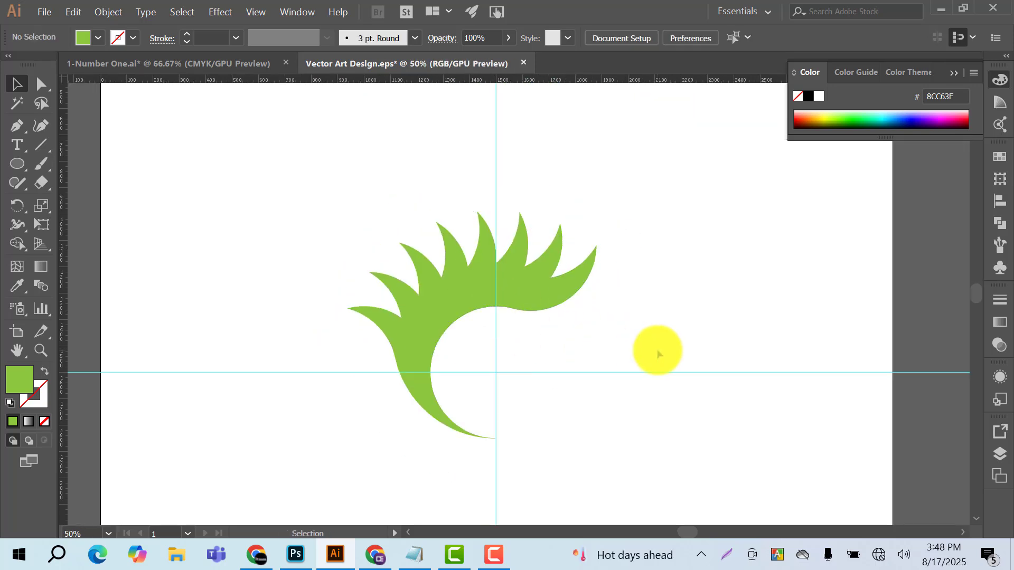
{"action": "left_click_drag", "start_coordinate": [259, 199], "coordinate": [621, 433]}
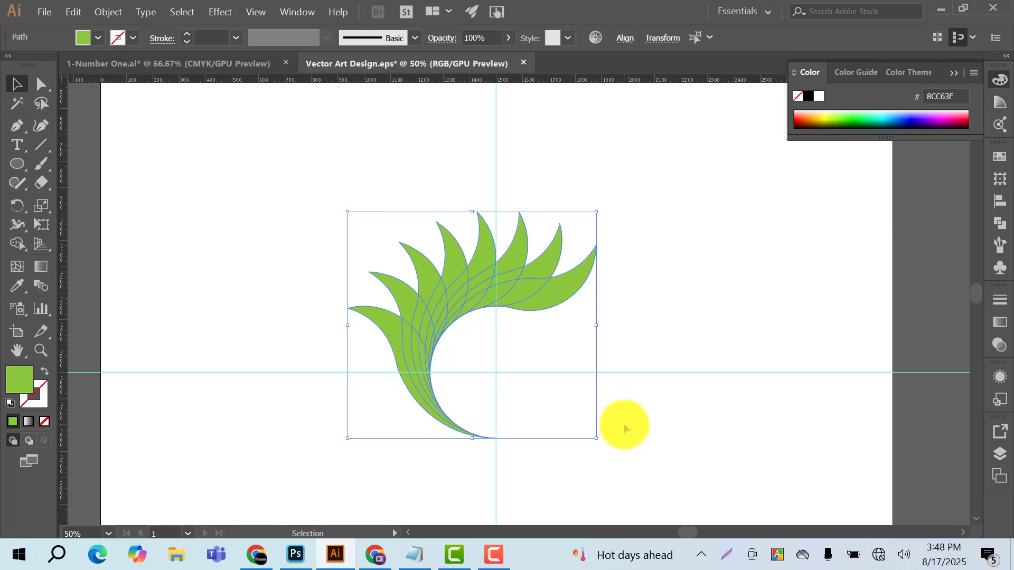
{"action": "left_click", "coordinate": [708, 236]}
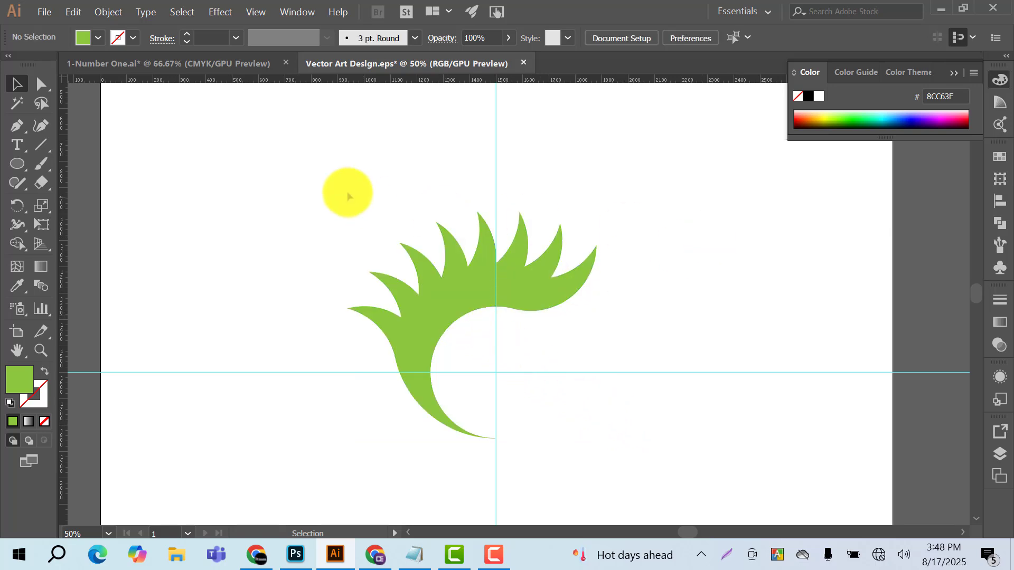
{"action": "key", "text": "ctrl+a"}
{"action": "left_click", "coordinate": [84, 43]}
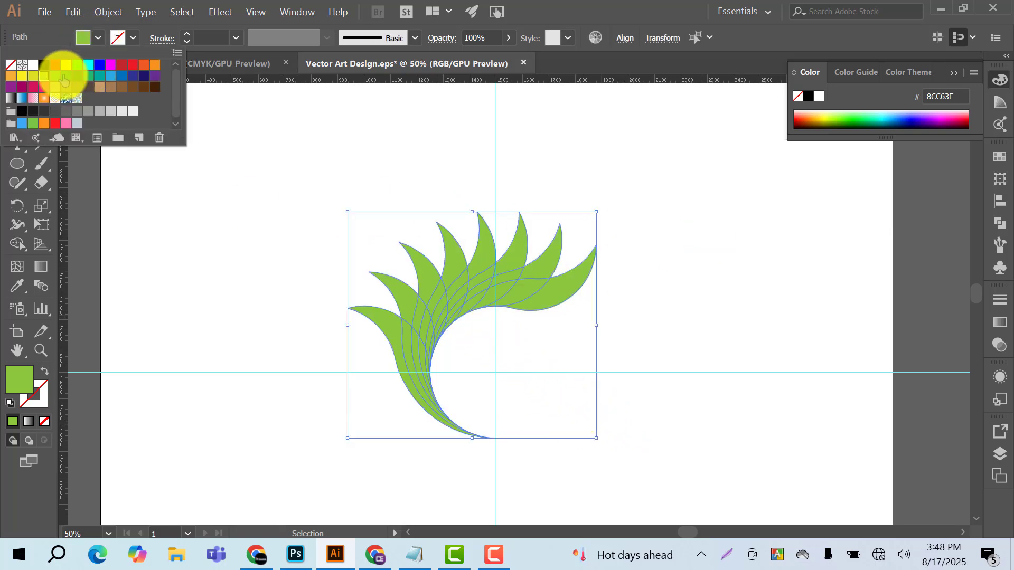
{"action": "left_click", "coordinate": [468, 143]}
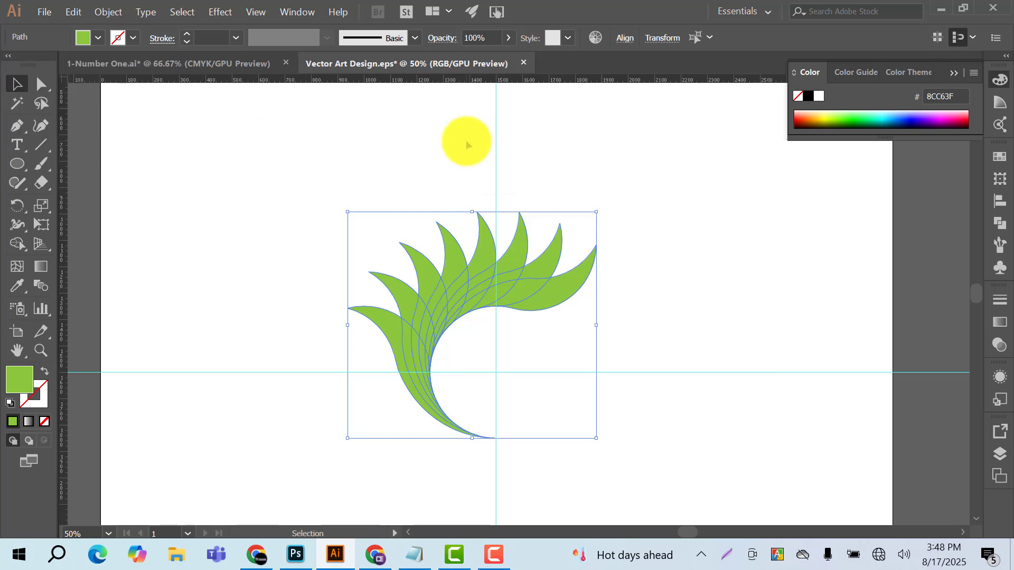
- Duplicate the whole leaf fan horizontally to the right of the original, and deselect the copy
{"action": "left_click_drag", "start_coordinate": [288, 170], "coordinate": [547, 433]}
{"action": "left_click_drag", "start_coordinate": [438, 302], "coordinate": [706, 290]}
{"action": "left_click", "coordinate": [587, 177]}
- Group all the leaves of the original fan at the artboard center, and deselect the group
{"action": "left_click_drag", "start_coordinate": [385, 207], "coordinate": [578, 404]}
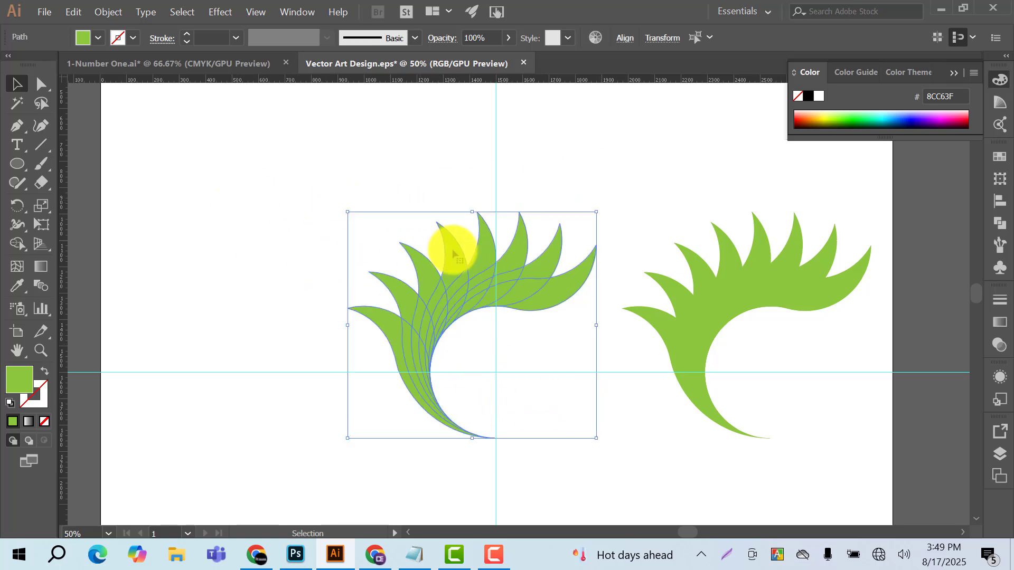
{"action": "left_click", "coordinate": [446, 155]}
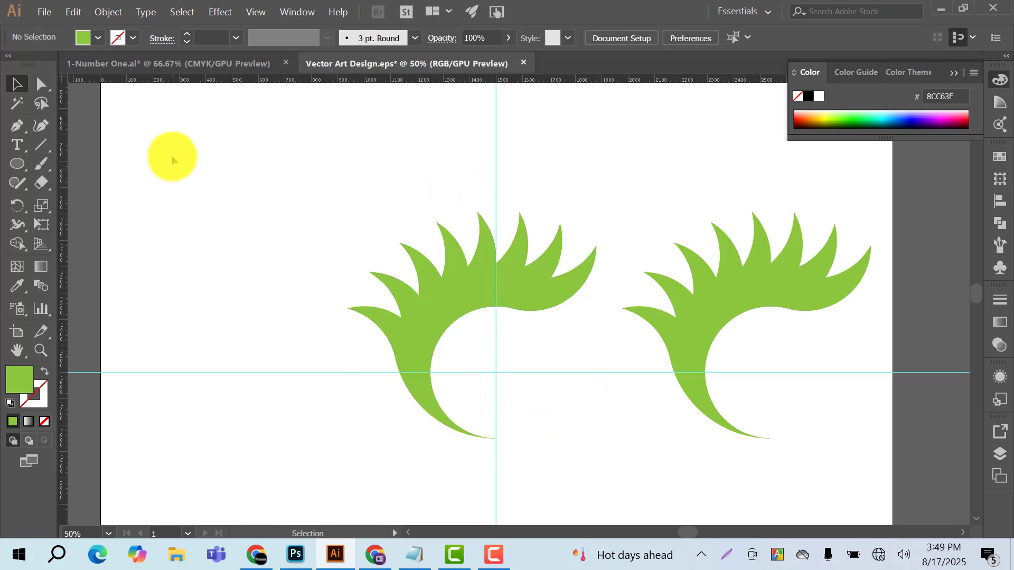
{"action": "left_click_drag", "start_coordinate": [376, 192], "coordinate": [563, 425]}
{"action": "key", "text": "ctrl+g"}
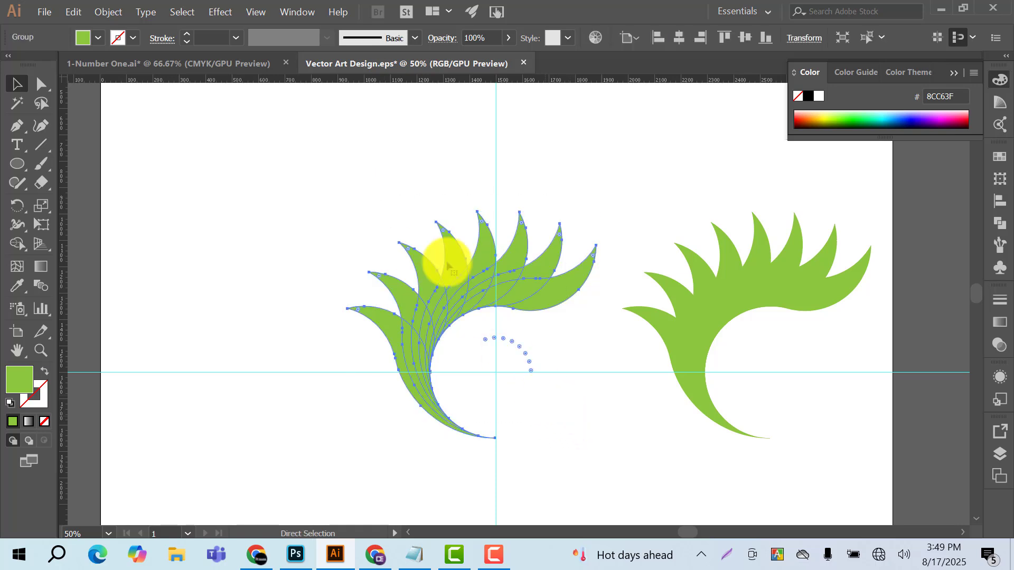
{"action": "left_click", "coordinate": [426, 210]}
{"action": "left_click_drag", "start_coordinate": [689, 172], "coordinate": [770, 424]}
{"action": "left_click", "coordinate": [862, 373]}
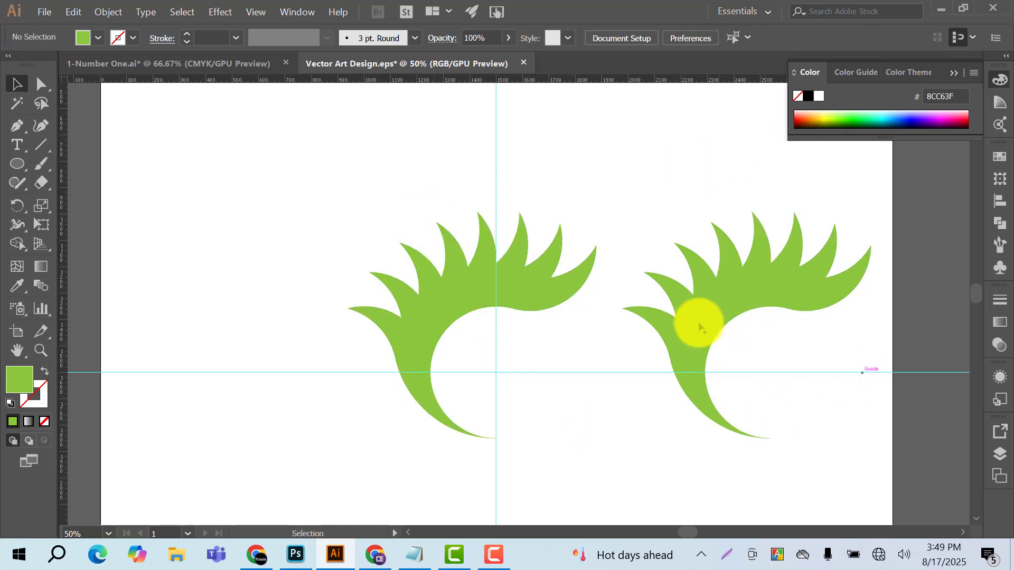
{"action": "left_click", "coordinate": [675, 281]}
{"action": "left_click", "coordinate": [734, 244], "text": "shift"}
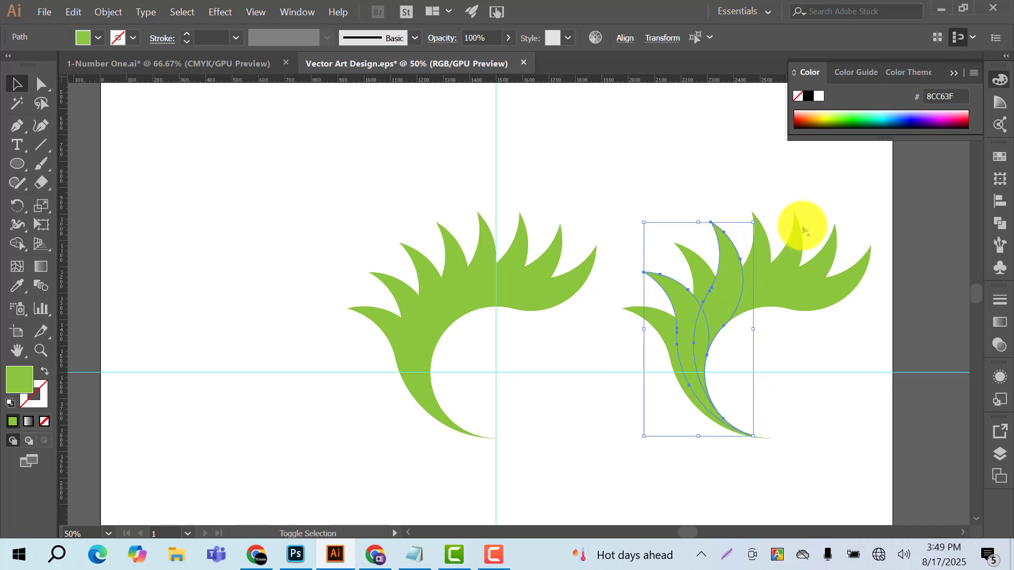
{"action": "left_click", "coordinate": [797, 230], "text": "shift"}
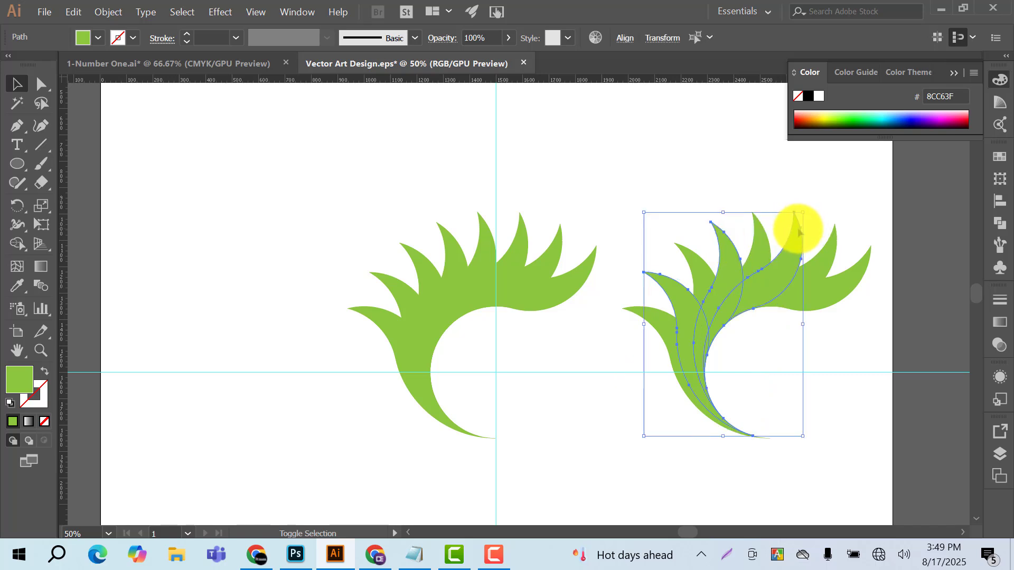
{"action": "left_click", "coordinate": [617, 198]}
- Fill every second leaf of the duplicated fan with yellow-green D9E021, starting from the second leaf, and deselect them
{"action": "left_click", "coordinate": [668, 282]}
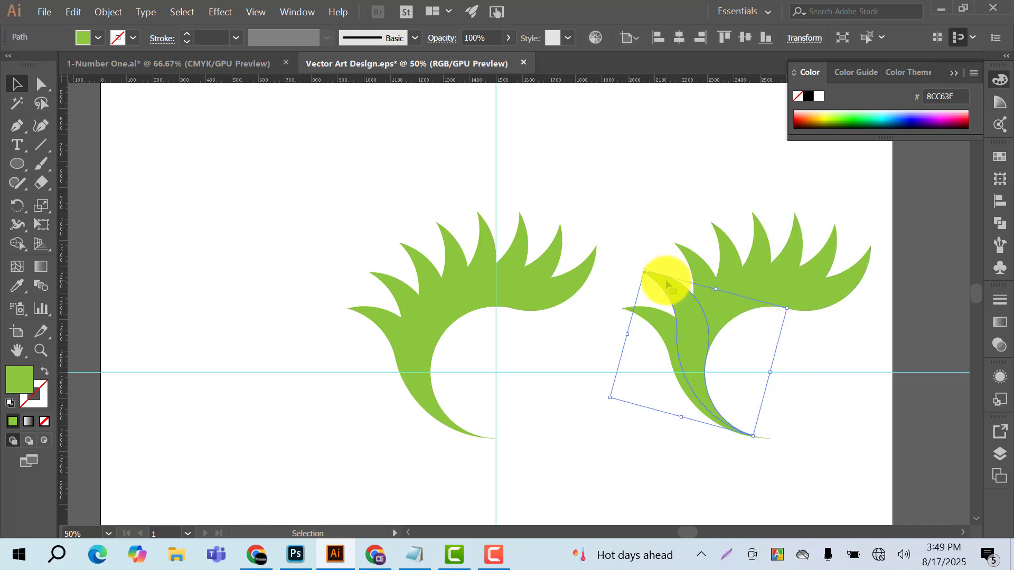
{"action": "left_click", "coordinate": [730, 244], "text": "shift"}
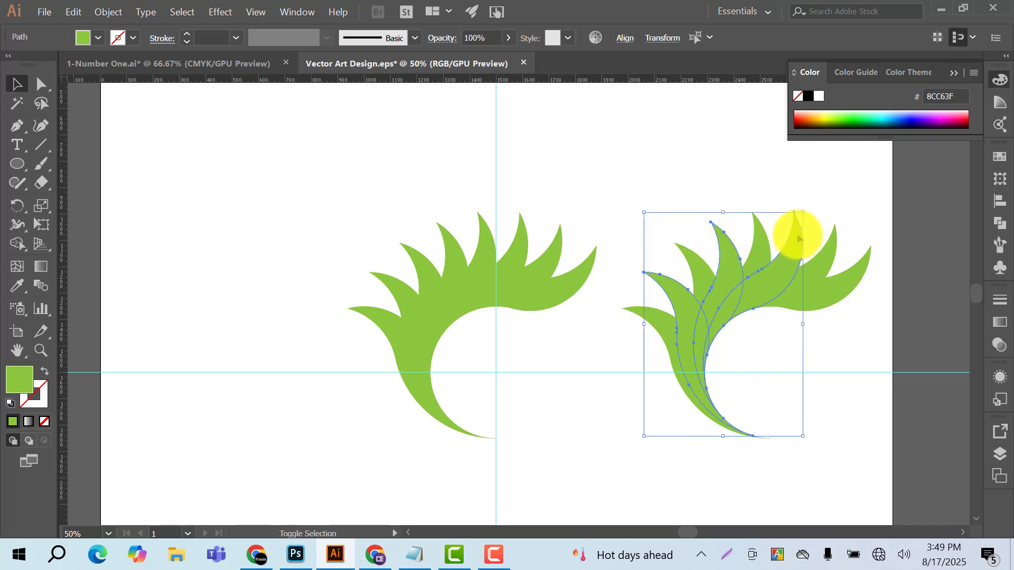
{"action": "left_click", "coordinate": [864, 258], "text": "shift"}
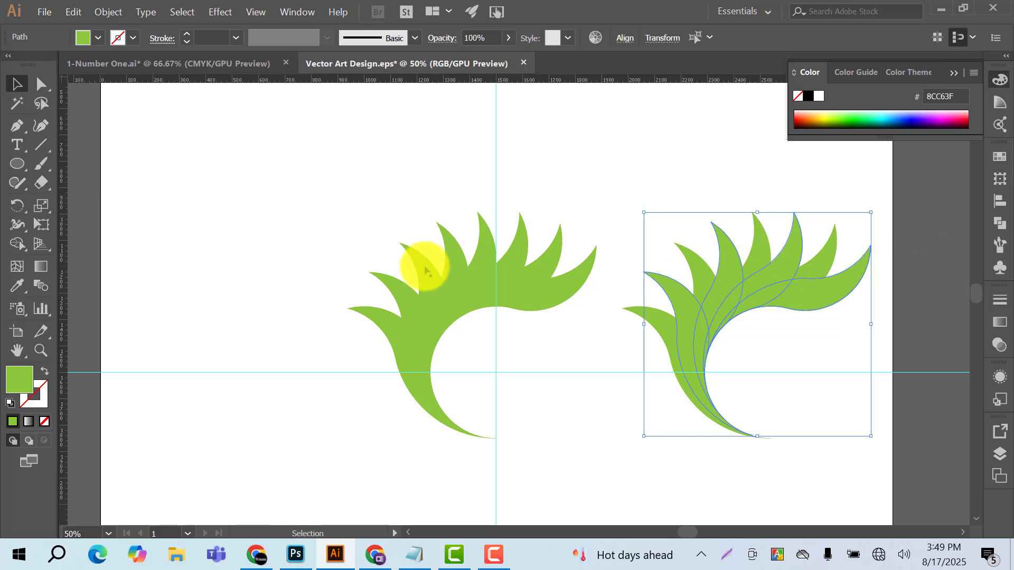
{"action": "left_click", "coordinate": [98, 40]}
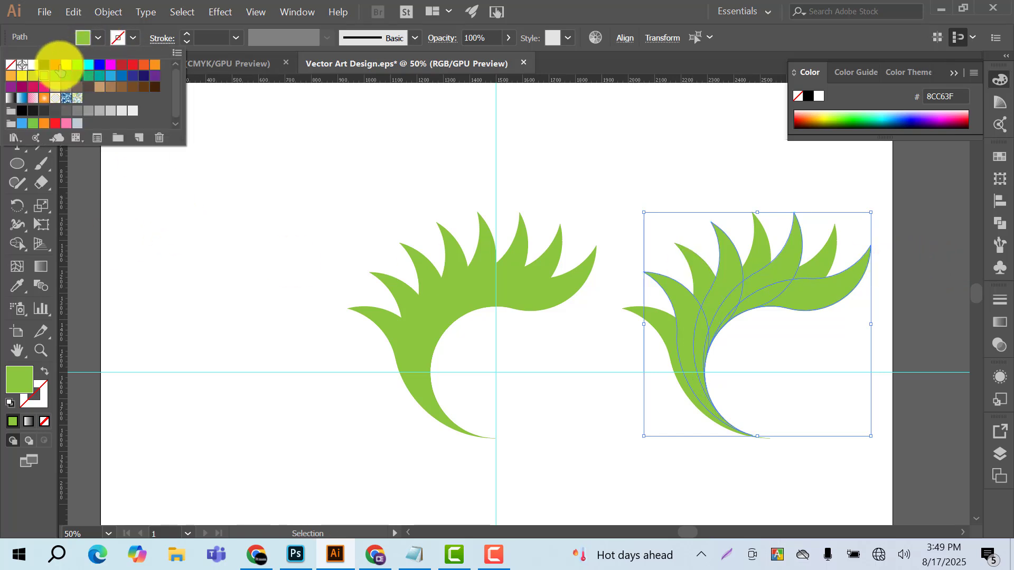
{"action": "left_click", "coordinate": [34, 77]}
{"action": "left_click", "coordinate": [678, 158]}
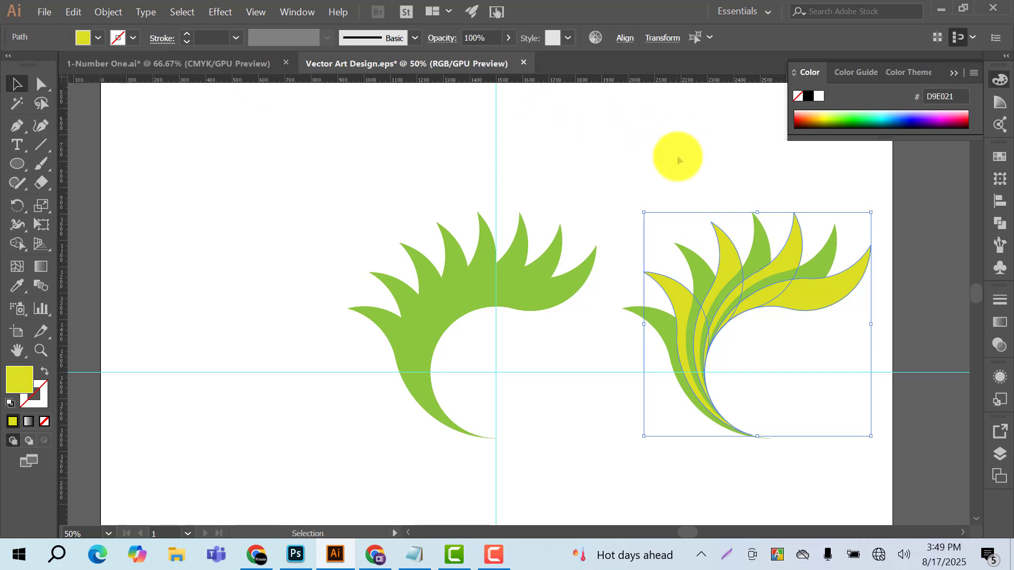
{"action": "left_click", "coordinate": [667, 185]}
- Set the blending mode of all leaves in the green and yellow-green fan to Multiply, and deselect them
{"action": "left_click_drag", "start_coordinate": [668, 155], "coordinate": [905, 461]}
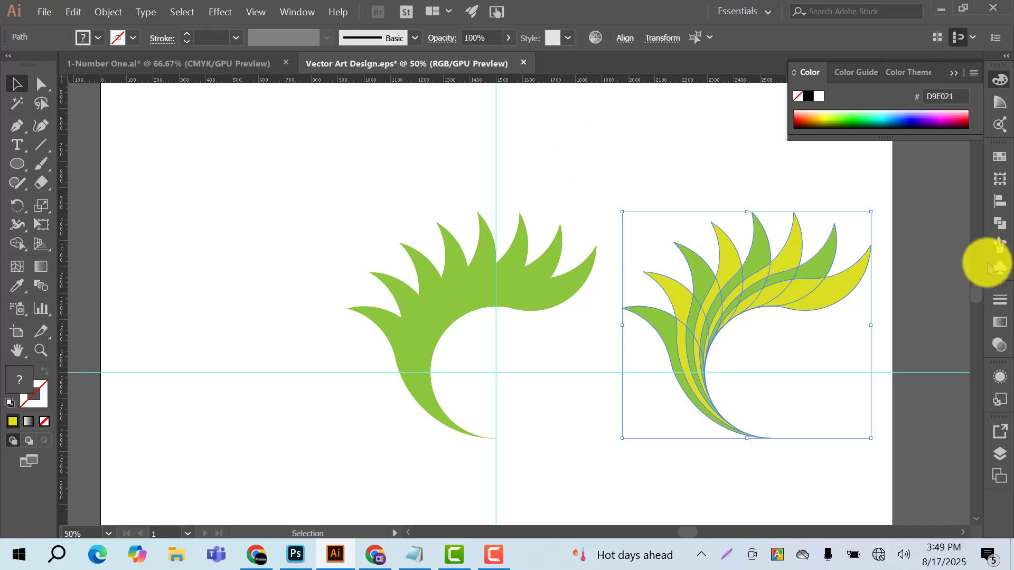
{"action": "left_click", "coordinate": [999, 348]}
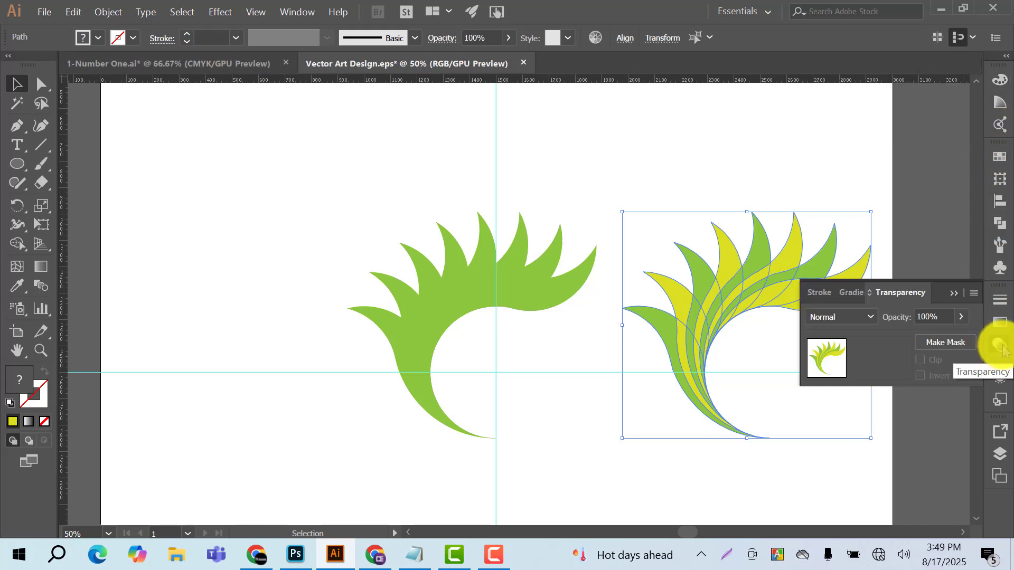
{"action": "left_click", "coordinate": [999, 347]}
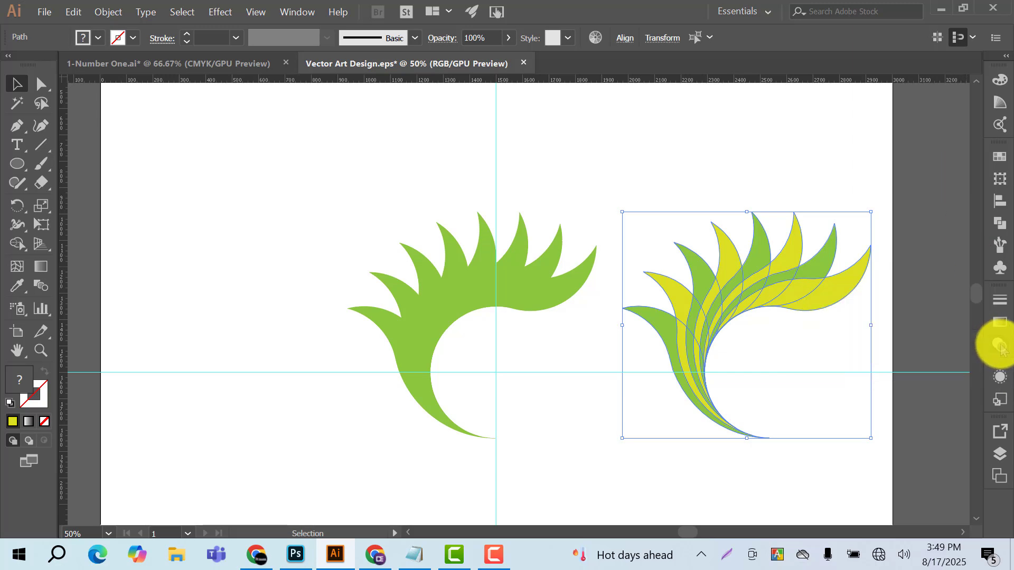
{"action": "left_click", "coordinate": [296, 12]}
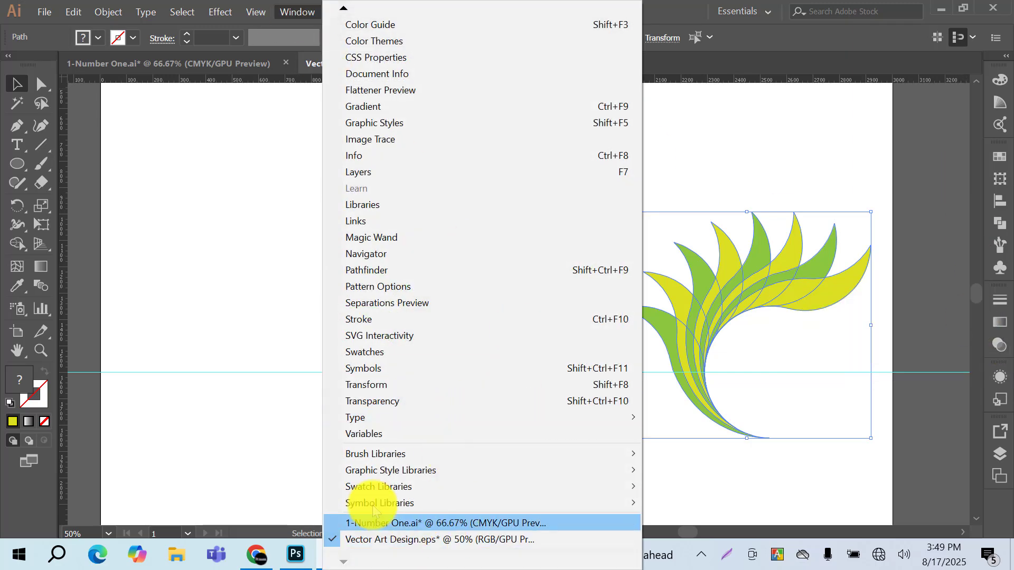
{"action": "left_click", "coordinate": [372, 401]}
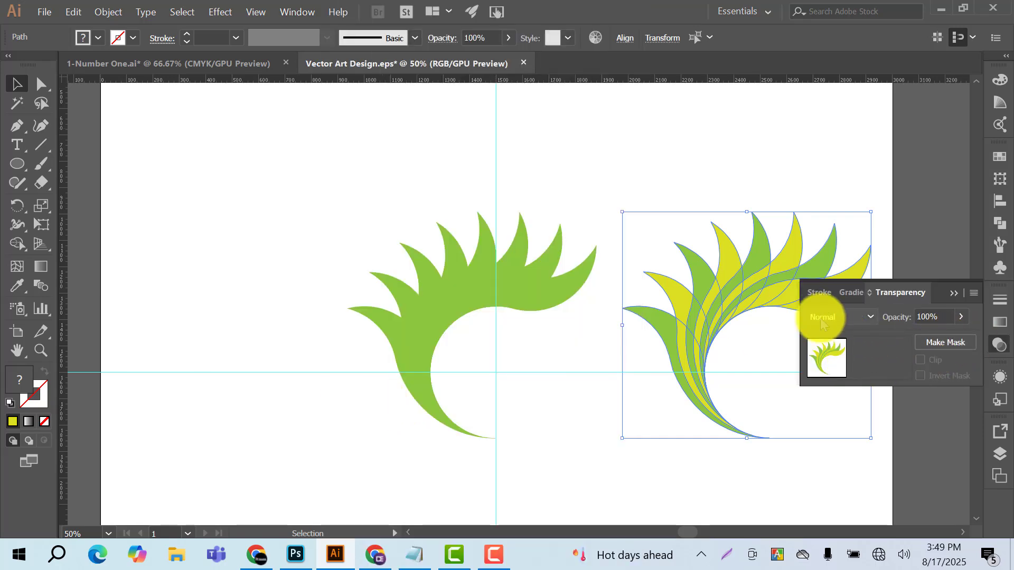
{"action": "left_click", "coordinate": [870, 317]}
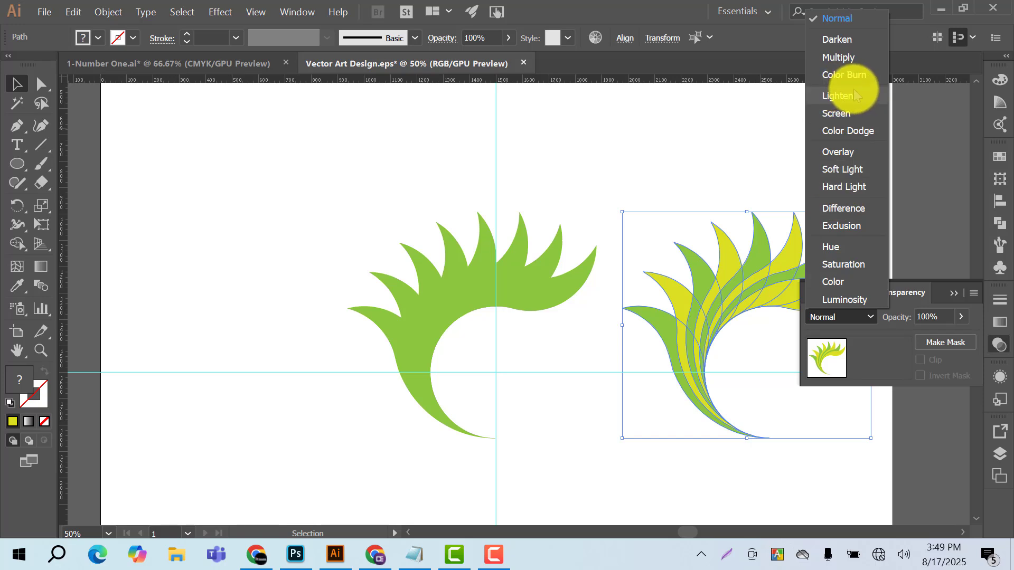
{"action": "left_click", "coordinate": [837, 57]}
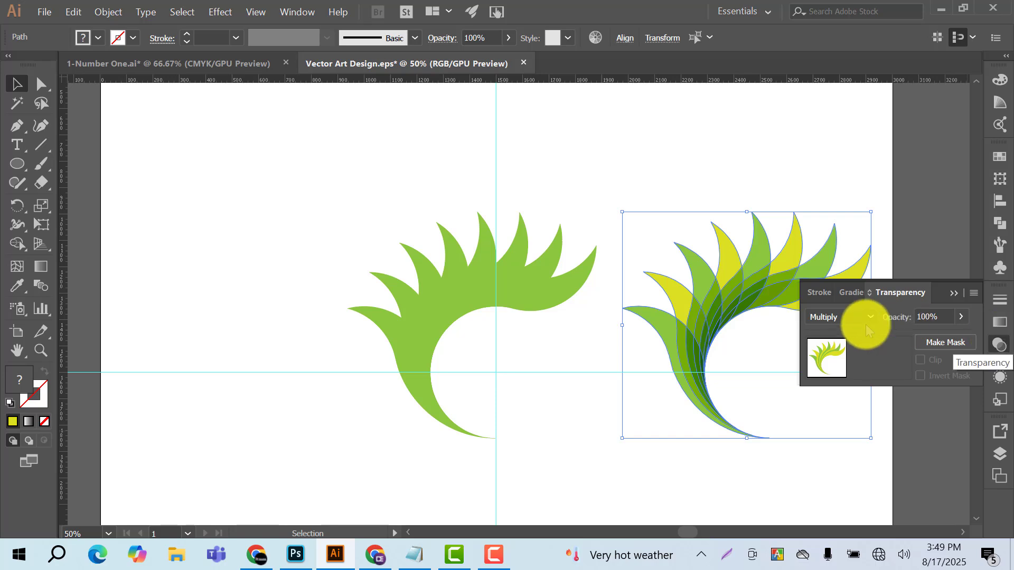
{"action": "left_click", "coordinate": [758, 116]}
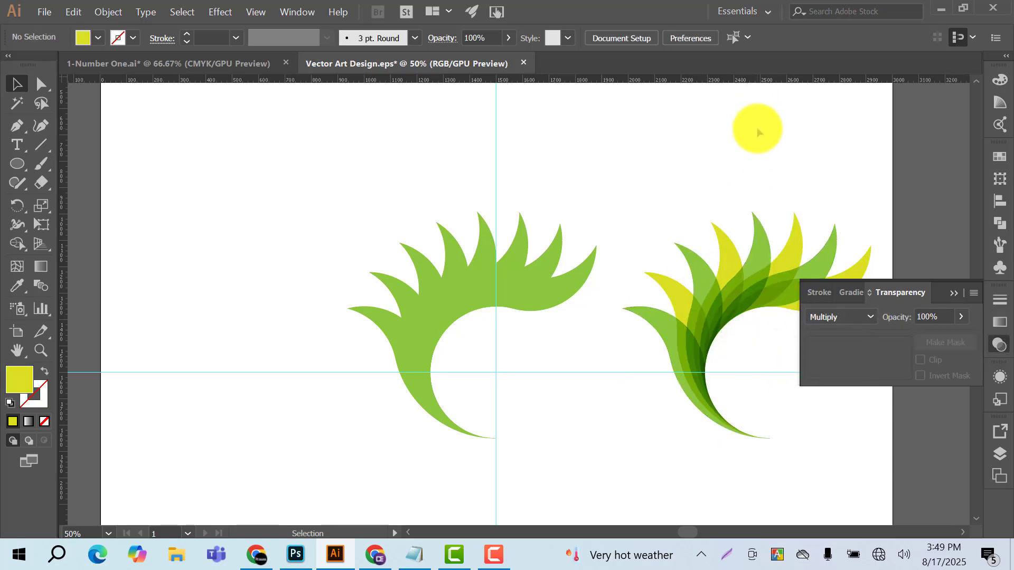
- Duplicate the two-tone Multiply fan horizontally to the left of the plain green fan, and deselect the copy
{"action": "left_click", "coordinate": [997, 344]}
{"action": "left_click_drag", "start_coordinate": [790, 308], "coordinate": [264, 309]}
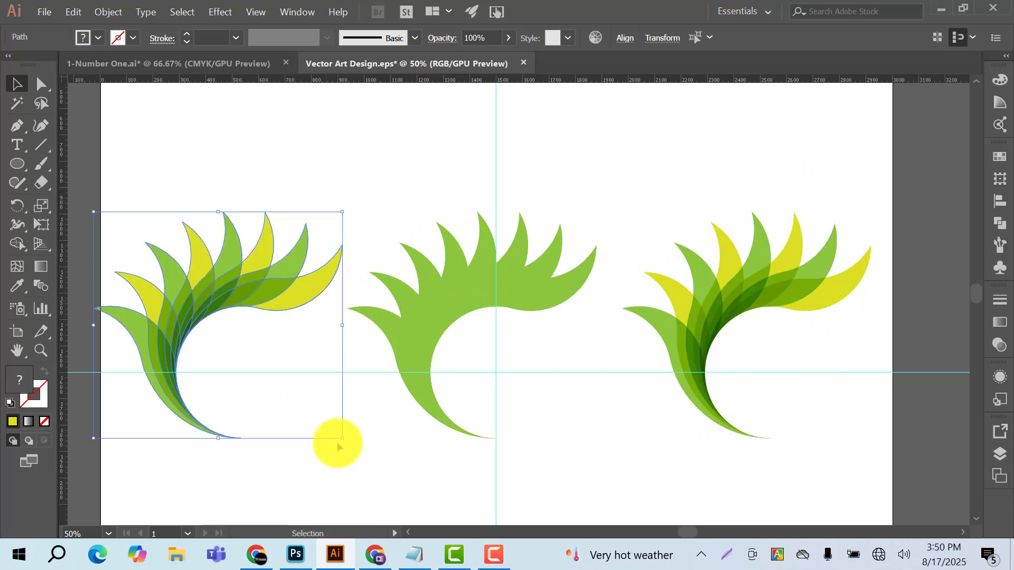
{"action": "left_click", "coordinate": [800, 296]}
- Set the blending mode of all leaves in the rightmost fan to Hard Light, and deselect them
{"action": "left_click_drag", "start_coordinate": [660, 163], "coordinate": [809, 429]}
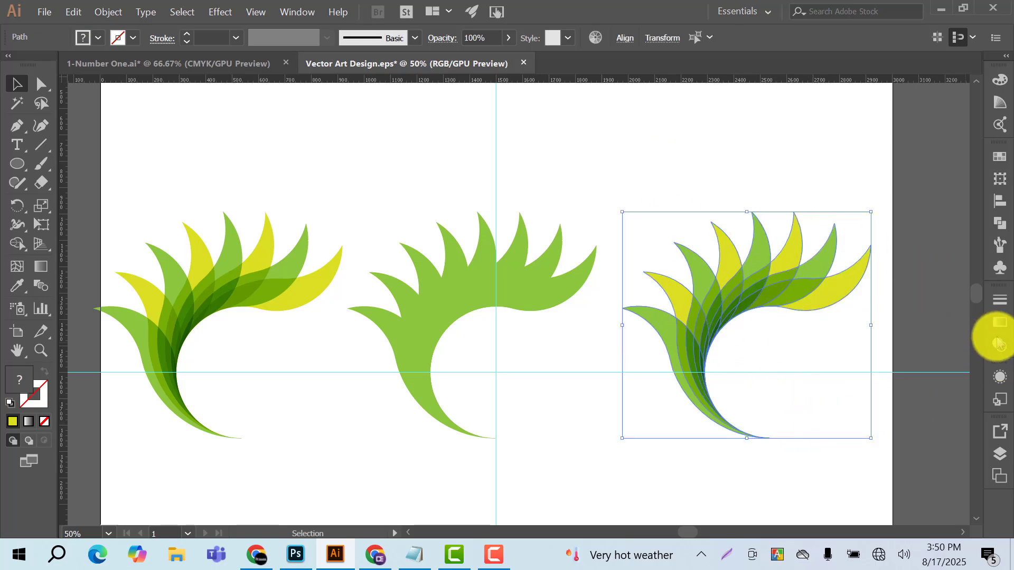
{"action": "left_click", "coordinate": [999, 344]}
{"action": "left_click", "coordinate": [848, 315]}
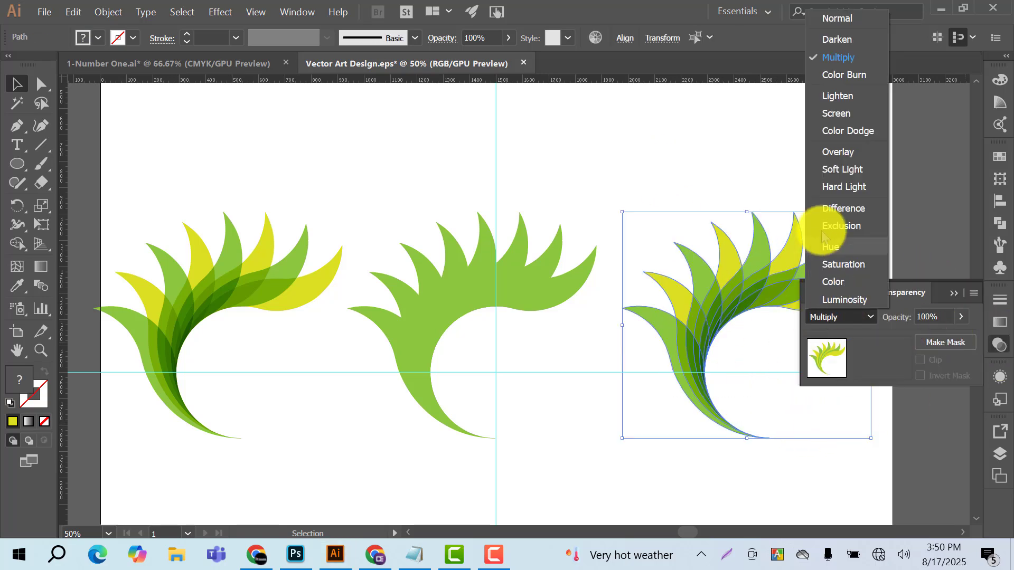
{"action": "left_click", "coordinate": [834, 188]}
{"action": "left_click", "coordinate": [747, 158]}
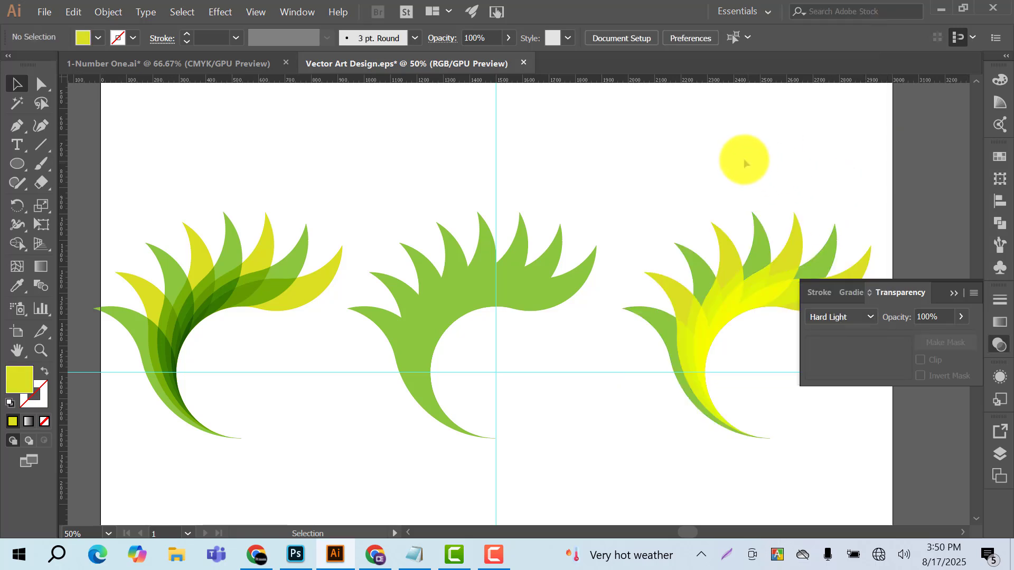
{"action": "left_click", "coordinate": [1000, 344]}
{"action": "left_click_drag", "start_coordinate": [811, 461], "coordinate": [810, 453]}
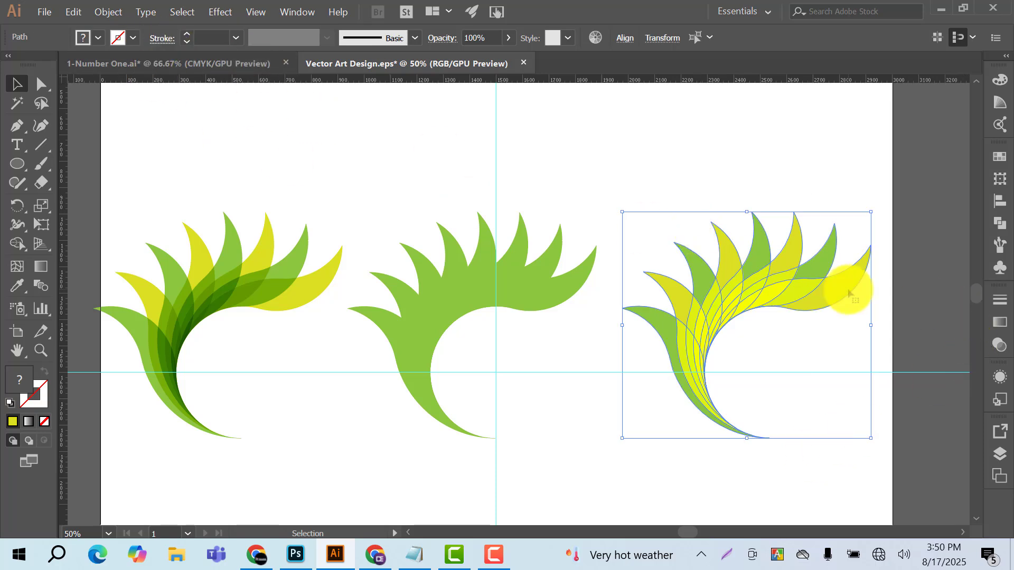
{"action": "left_click", "coordinate": [755, 176]}
{"action": "left_click", "coordinate": [722, 272]}
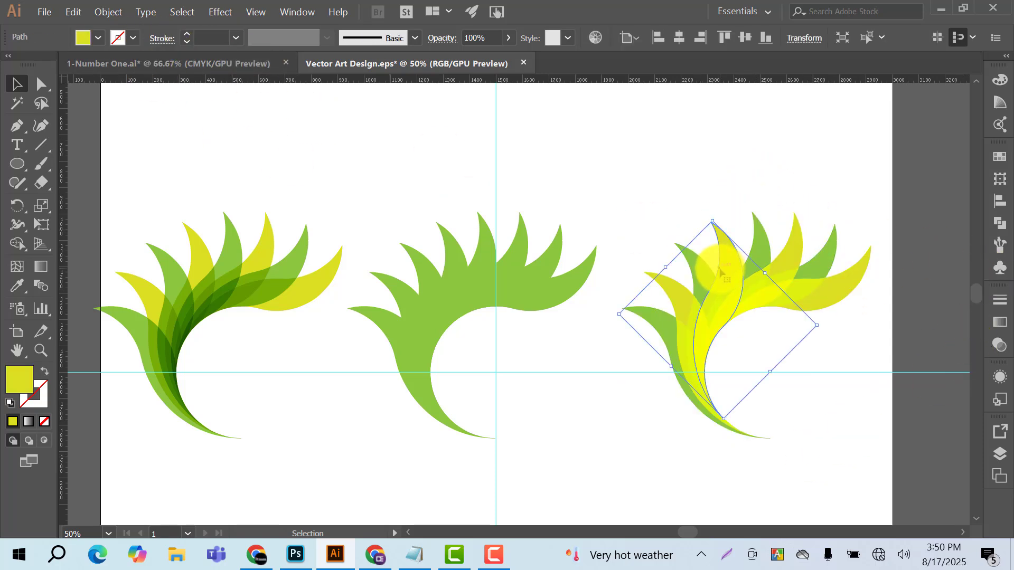
{"action": "left_click", "coordinate": [686, 179]}
- Try to set the blending mode of the grouped green fan at the artboard center to Multiply
{"action": "left_click_drag", "start_coordinate": [375, 200], "coordinate": [520, 429]}
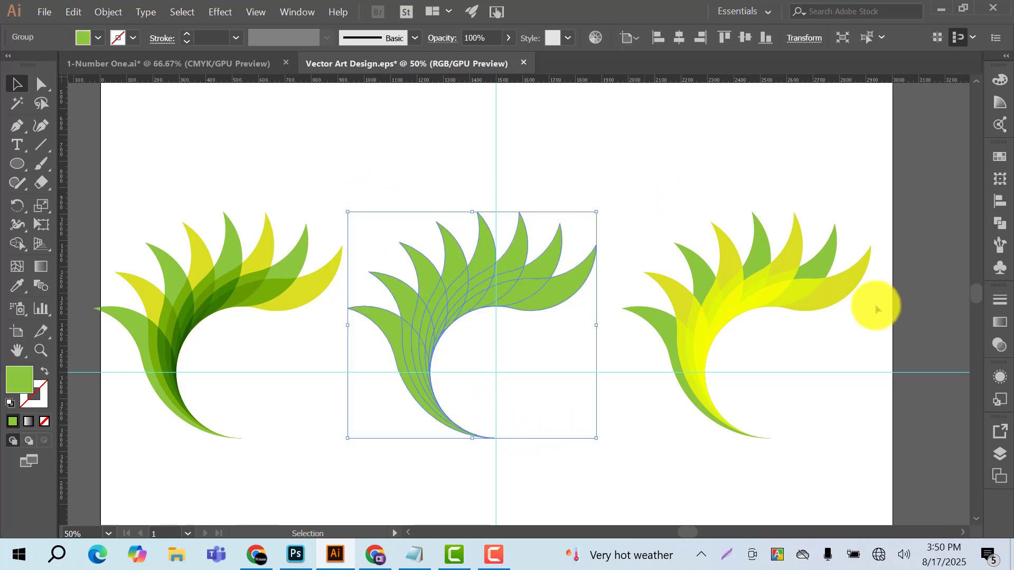
{"action": "left_click", "coordinate": [1001, 345]}
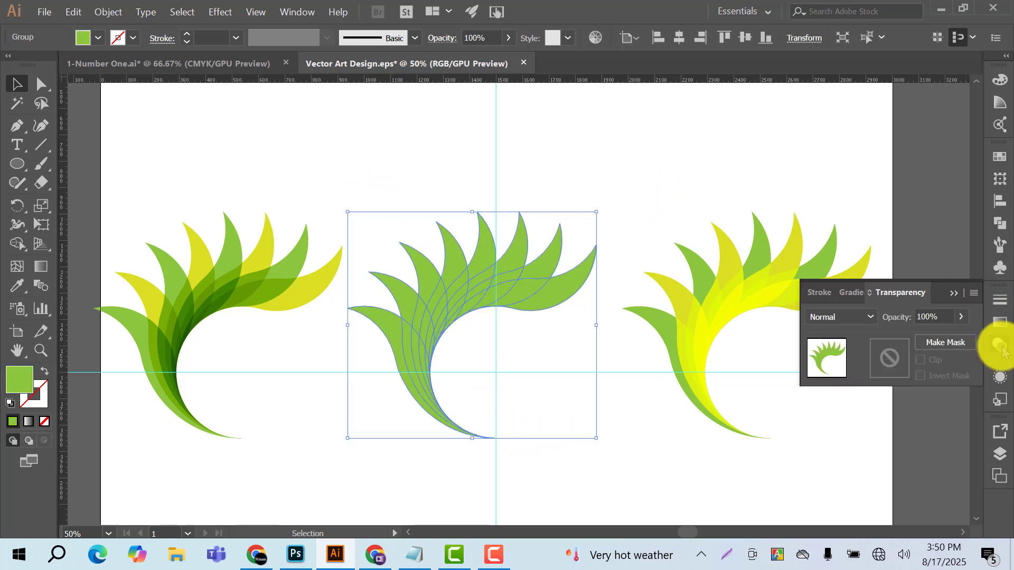
{"action": "left_click", "coordinate": [839, 317]}
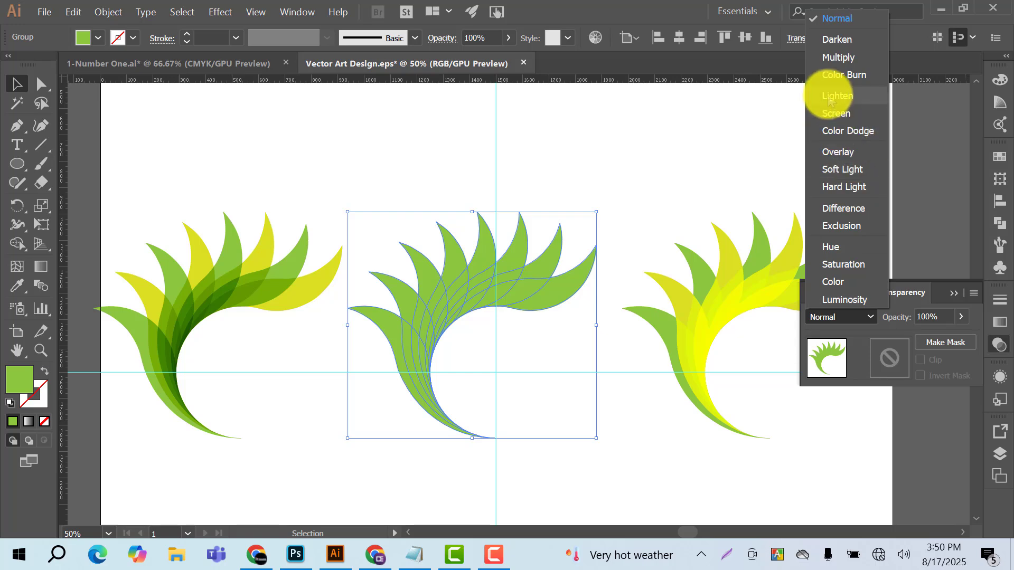
{"action": "left_click", "coordinate": [838, 57]}
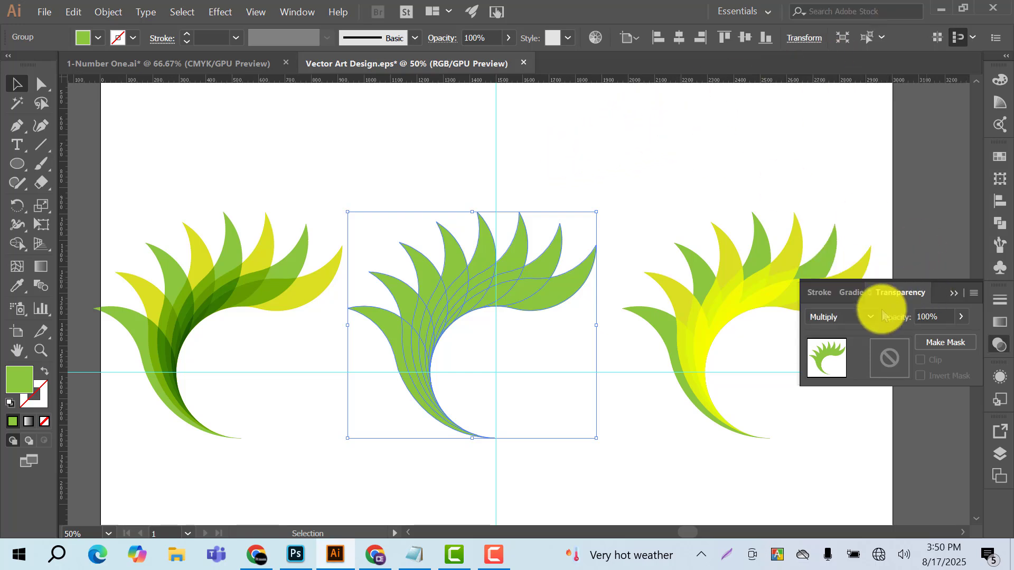
{"action": "left_click", "coordinate": [608, 150]}
- Ungroup the center green fan, set the blending mode of its separate leaves to Multiply, and deselect them
{"action": "left_click_drag", "start_coordinate": [407, 181], "coordinate": [513, 507]}
{"action": "right_click", "coordinate": [471, 294]}
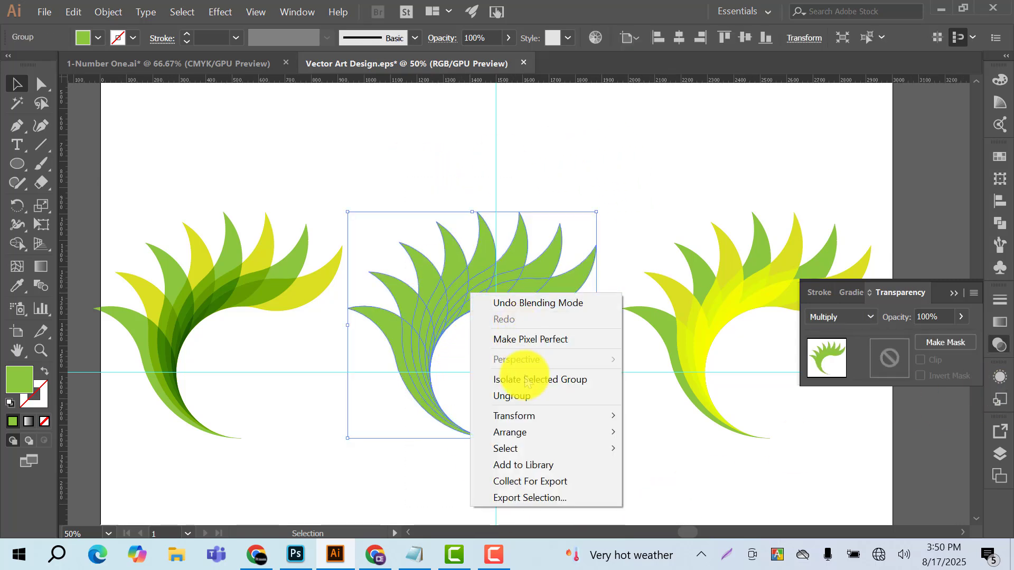
{"action": "left_click", "coordinate": [509, 397]}
{"action": "left_click", "coordinate": [837, 317]}
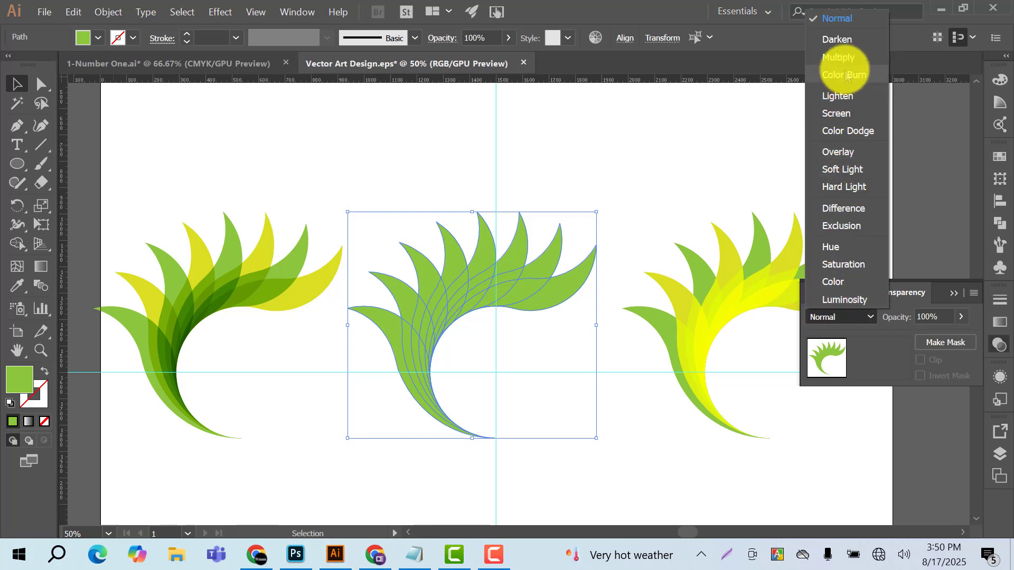
{"action": "left_click", "coordinate": [839, 58]}
{"action": "left_click", "coordinate": [608, 131]}
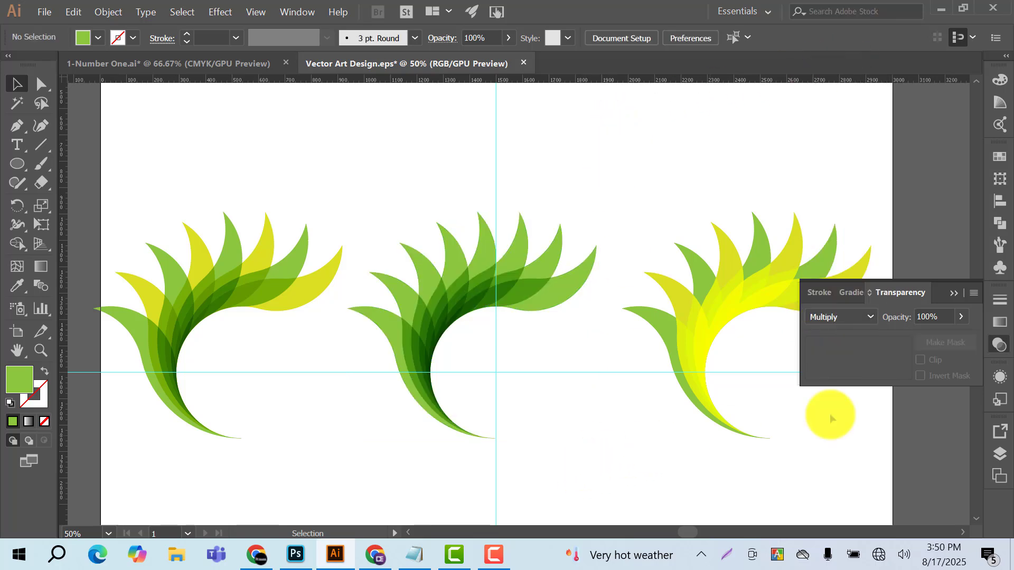
- Replace the Hard Light fan right of the center with a horizontal duplicate of the left two-tone Multiply fan, and deselect it
{"action": "left_click", "coordinate": [649, 212]}
{"action": "left_click_drag", "start_coordinate": [654, 194], "coordinate": [876, 402]}
{"action": "key", "text": "Delete"}
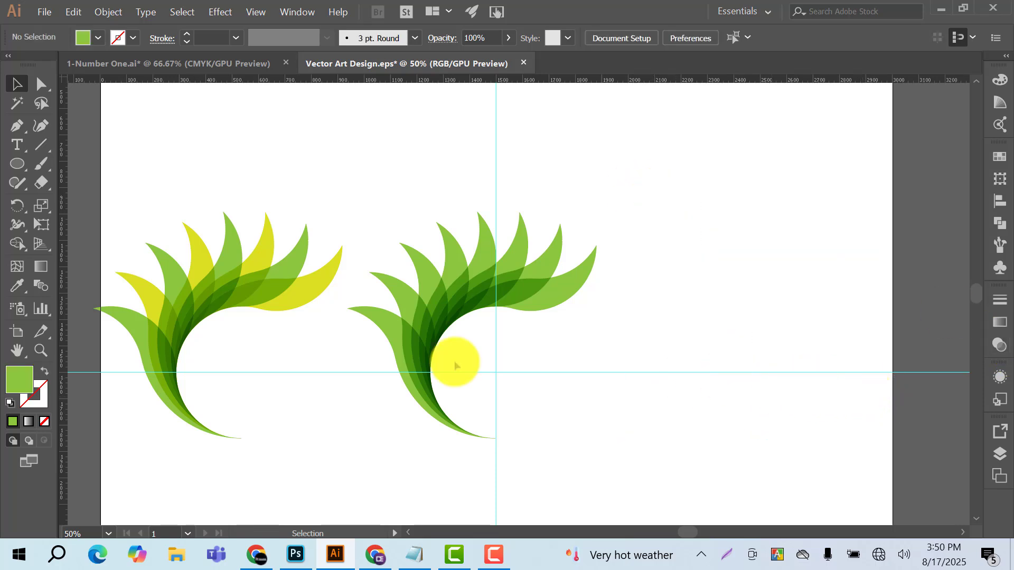
{"action": "left_click", "coordinate": [271, 294]}
{"action": "left_click", "coordinate": [215, 147]}
{"action": "left_click_drag", "start_coordinate": [265, 313], "coordinate": [805, 312]}
{"action": "left_click", "coordinate": [753, 158]}
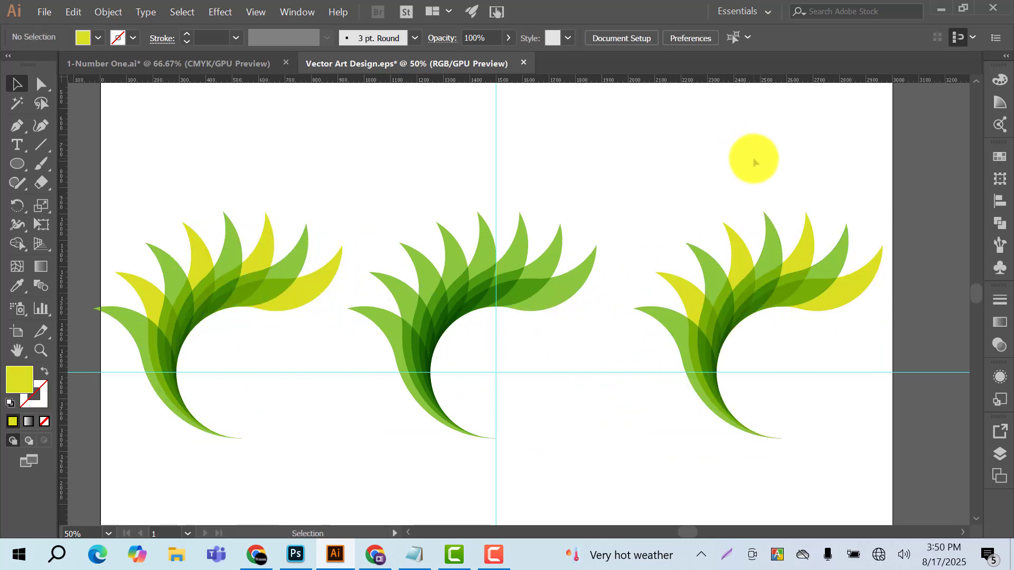
- Try the Difference blending mode on all leaves of the rightmost fan, settle on Soft Light, and deselect them
{"action": "left_click_drag", "start_coordinate": [656, 141], "coordinate": [839, 442]}
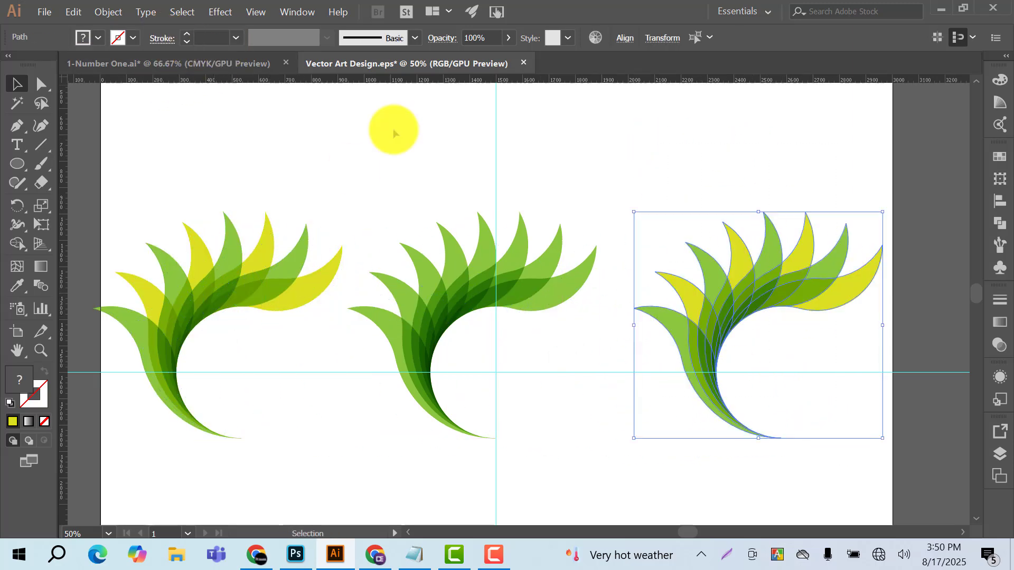
{"action": "left_click", "coordinate": [999, 346]}
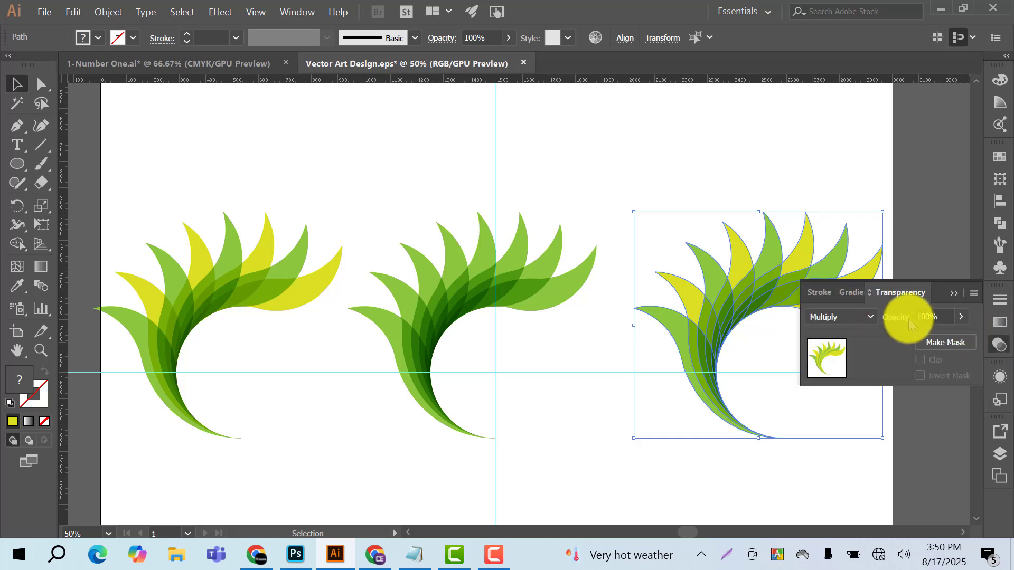
{"action": "left_click", "coordinate": [823, 317]}
{"action": "left_click", "coordinate": [839, 209]}
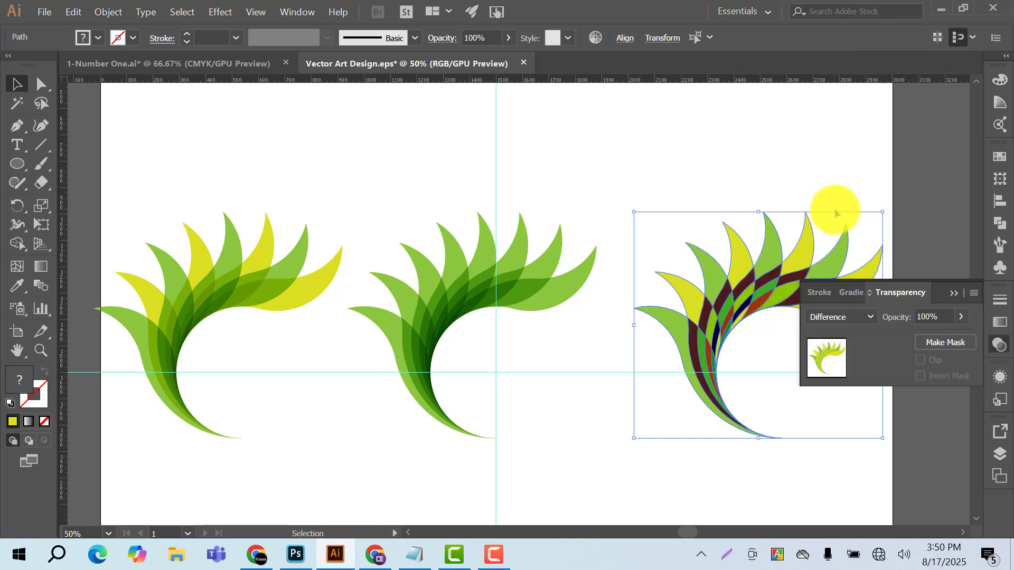
{"action": "left_click", "coordinate": [845, 321]}
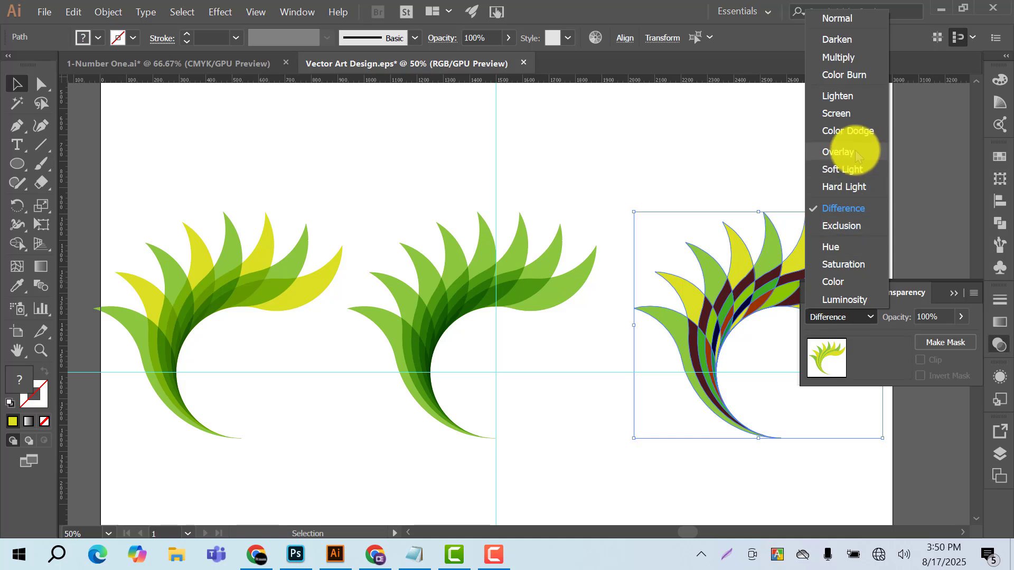
{"action": "left_click", "coordinate": [845, 170]}
{"action": "left_click", "coordinate": [797, 179]}
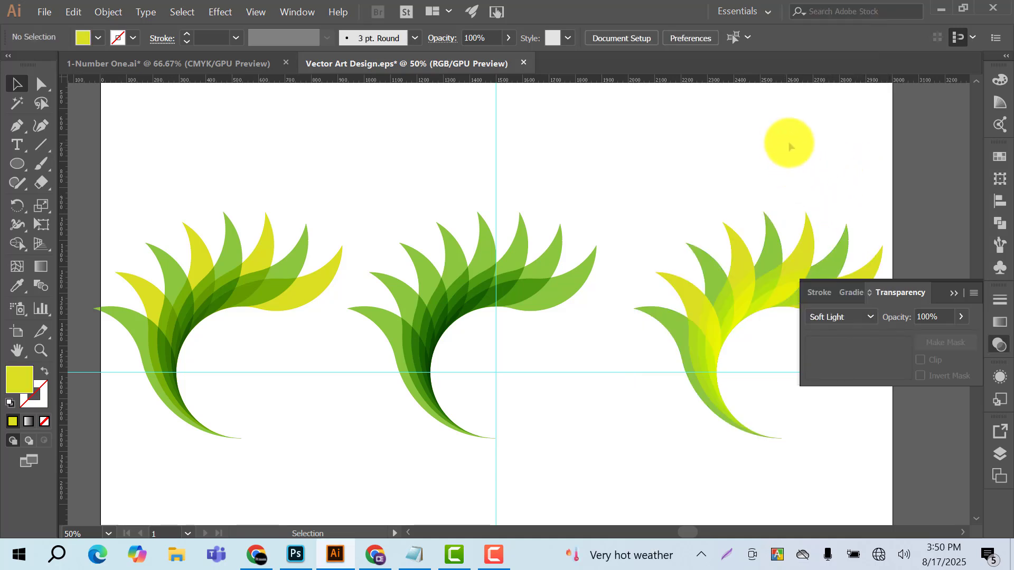
{"action": "left_click", "coordinate": [994, 345]}
{"action": "scroll", "coordinate": [813, 171], "scroll_direction": "right", "scroll_amount": 2}
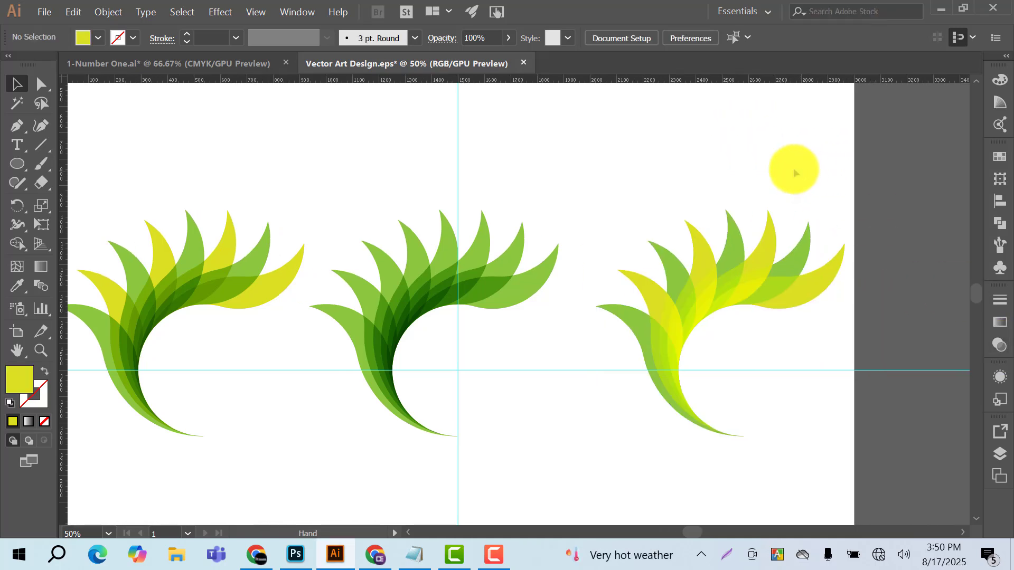
{"action": "left_click_drag", "start_coordinate": [670, 226], "coordinate": [819, 406]}
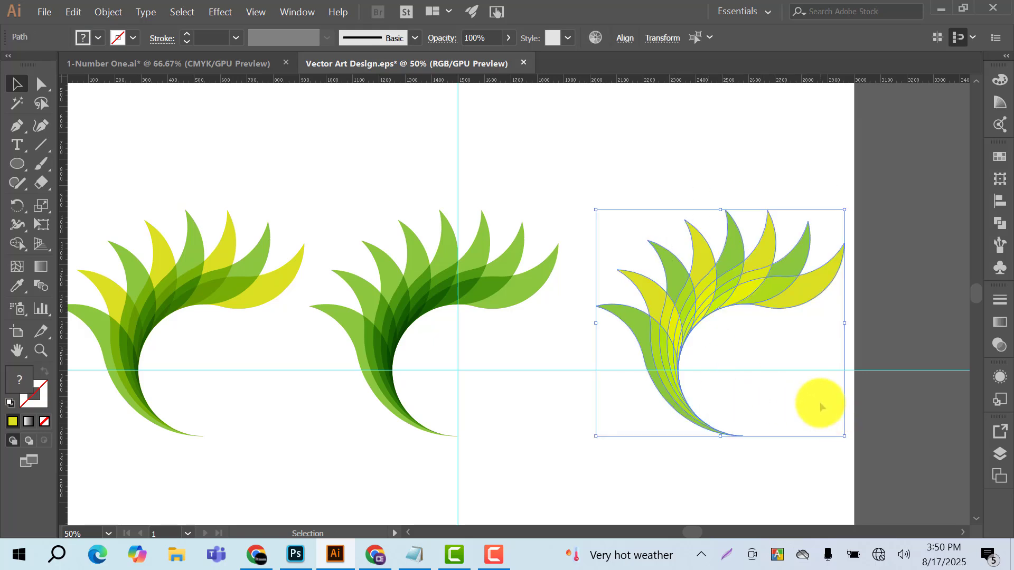
{"action": "left_click", "coordinate": [804, 406]}
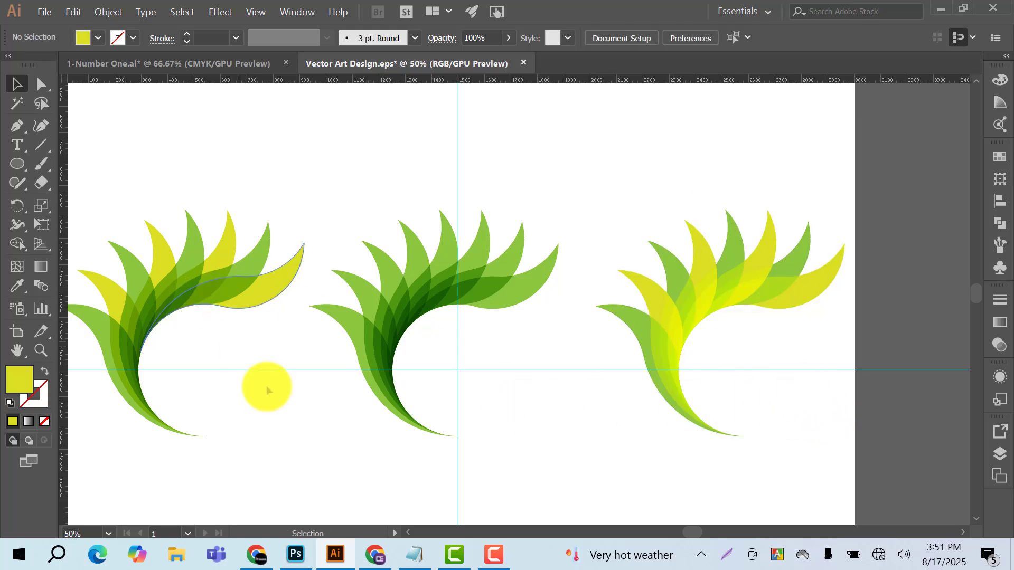
{"action": "left_click", "coordinate": [158, 292]}
{"action": "left_click", "coordinate": [106, 167]}
- Set the blending mode of all leaves in the leftmost two-tone fan to Hard Light, and deselect them
{"action": "left_click_drag", "start_coordinate": [98, 212], "coordinate": [199, 405]}
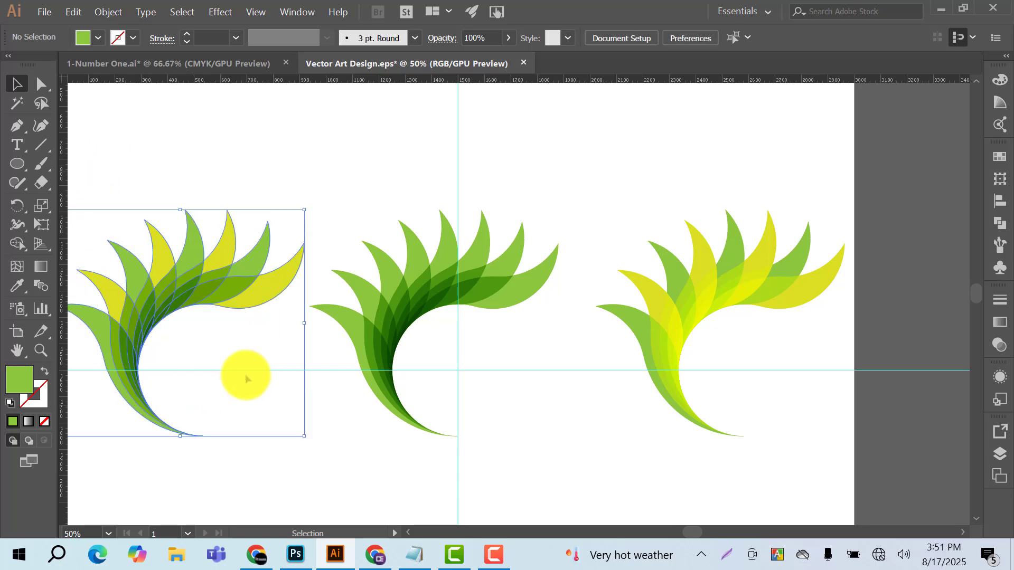
{"action": "left_click", "coordinate": [998, 346]}
{"action": "left_click", "coordinate": [844, 317]}
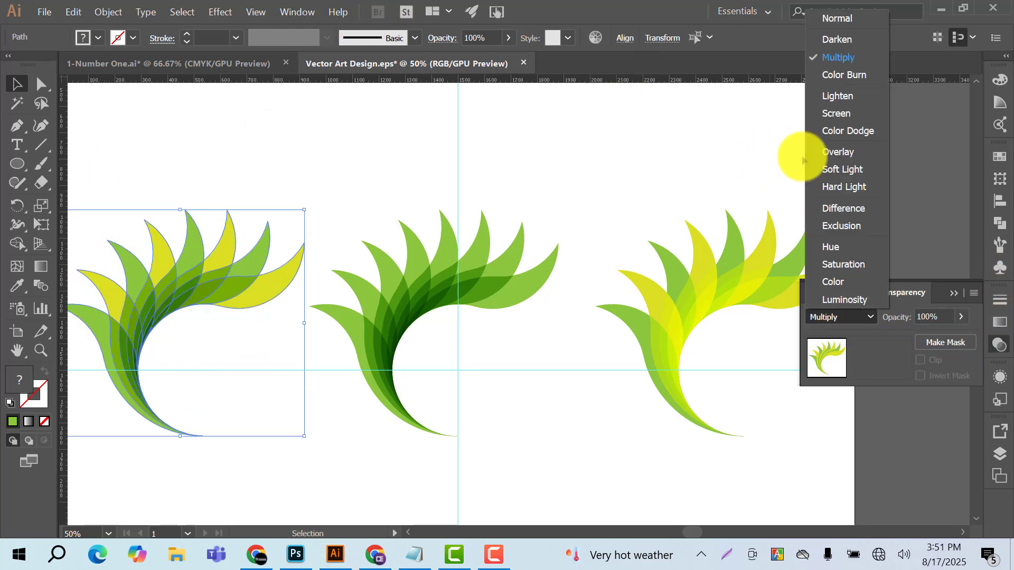
{"action": "left_click", "coordinate": [839, 187]}
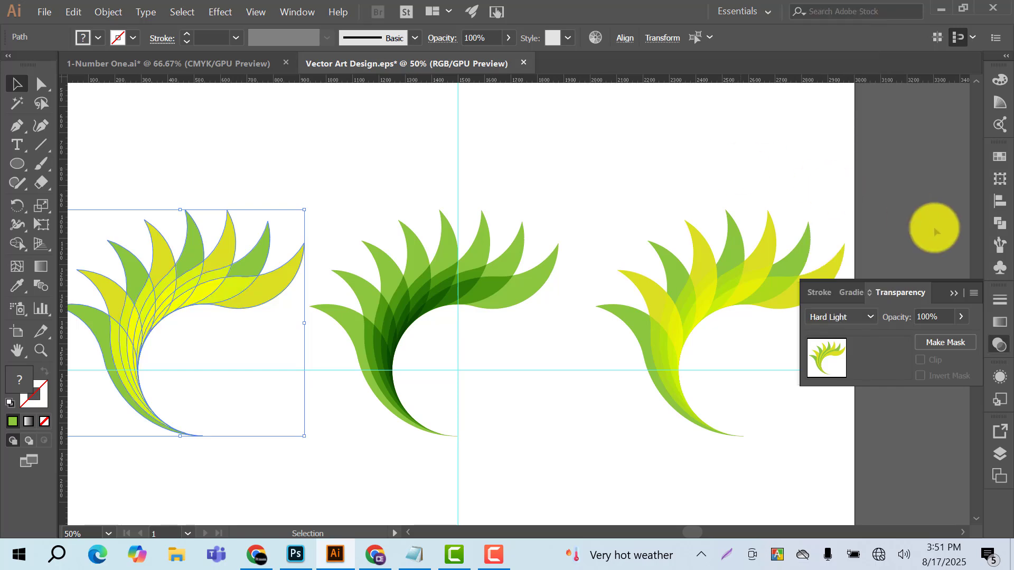
{"action": "left_click", "coordinate": [649, 149]}
- Set the blending mode of all leaves in the leftmost two-tone fan to Soft Light, and deselect them
{"action": "left_click_drag", "start_coordinate": [117, 173], "coordinate": [248, 443]}
{"action": "left_click", "coordinate": [870, 315]}
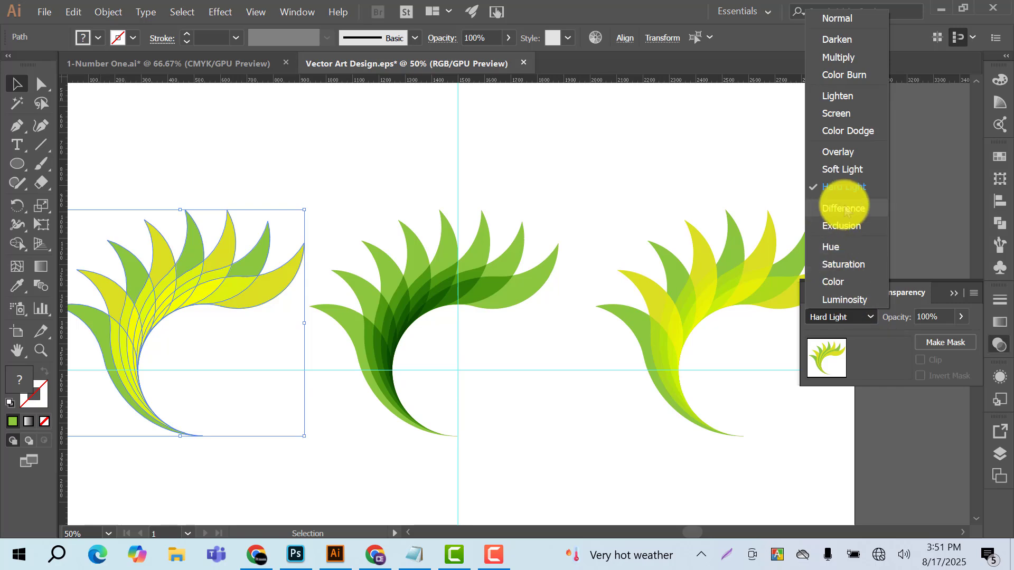
{"action": "left_click", "coordinate": [837, 172]}
{"action": "left_click", "coordinate": [623, 141]}
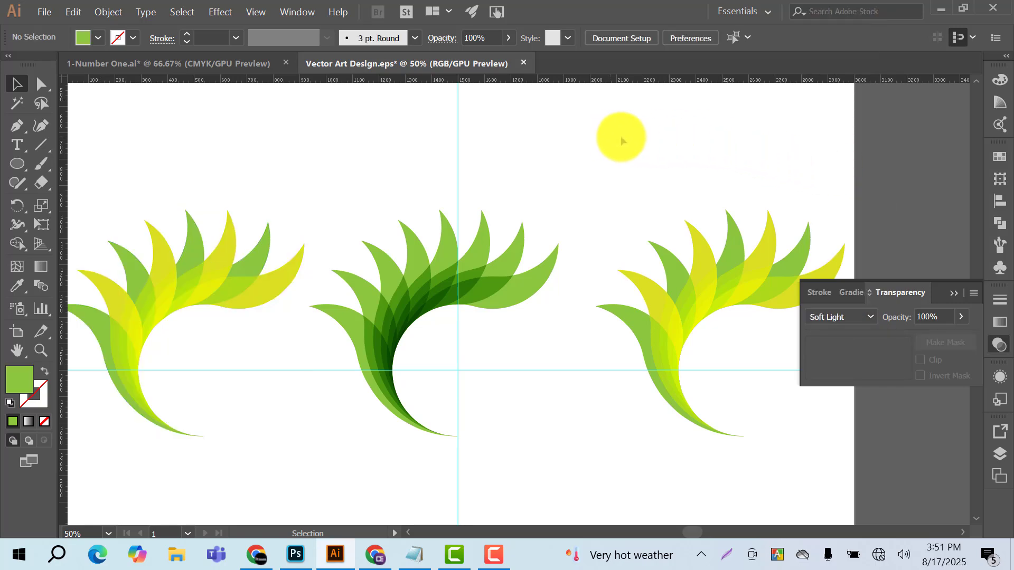
- Recolor every leaf of the leftmost fan with the green sampled from the rightmost fan, and deselect them
{"action": "left_click_drag", "start_coordinate": [114, 177], "coordinate": [246, 437]}
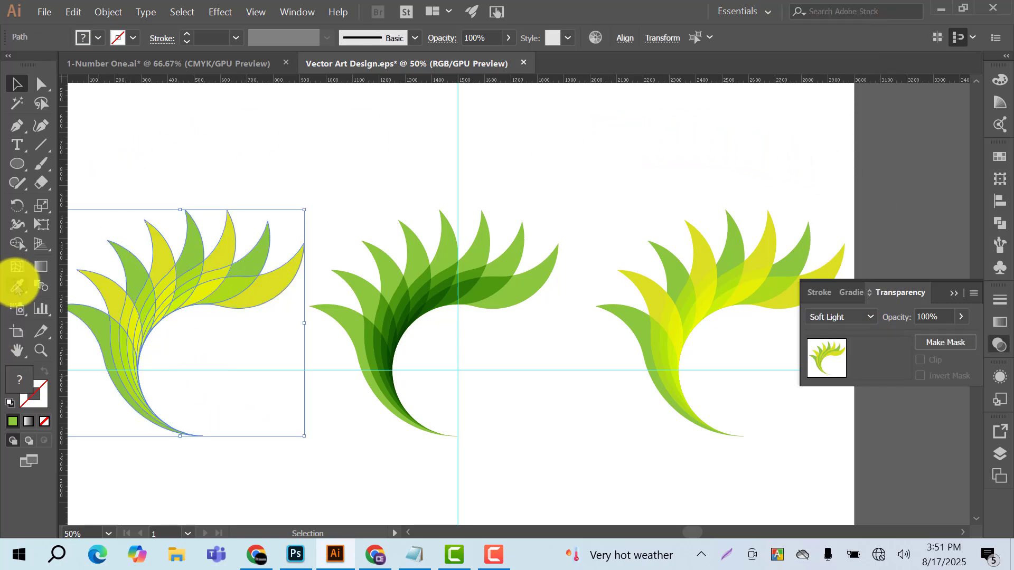
{"action": "left_click", "coordinate": [17, 286]}
{"action": "left_click", "coordinate": [674, 260]}
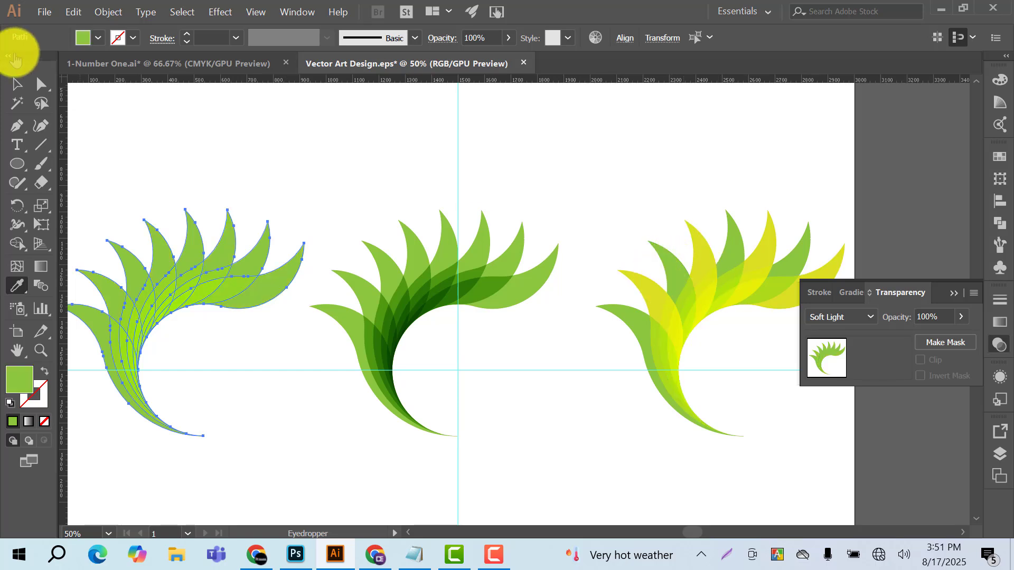
{"action": "left_click", "coordinate": [199, 159]}
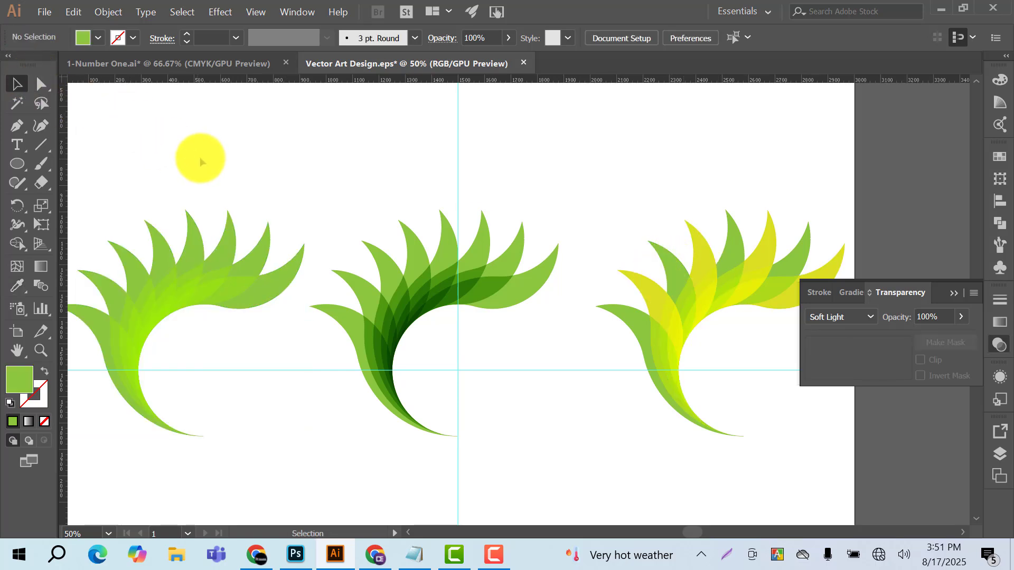
{"action": "scroll", "coordinate": [255, 163], "scroll_direction": "left", "scroll_amount": 3}
{"action": "scroll", "coordinate": [357, 165], "scroll_direction": "right", "scroll_amount": 2}
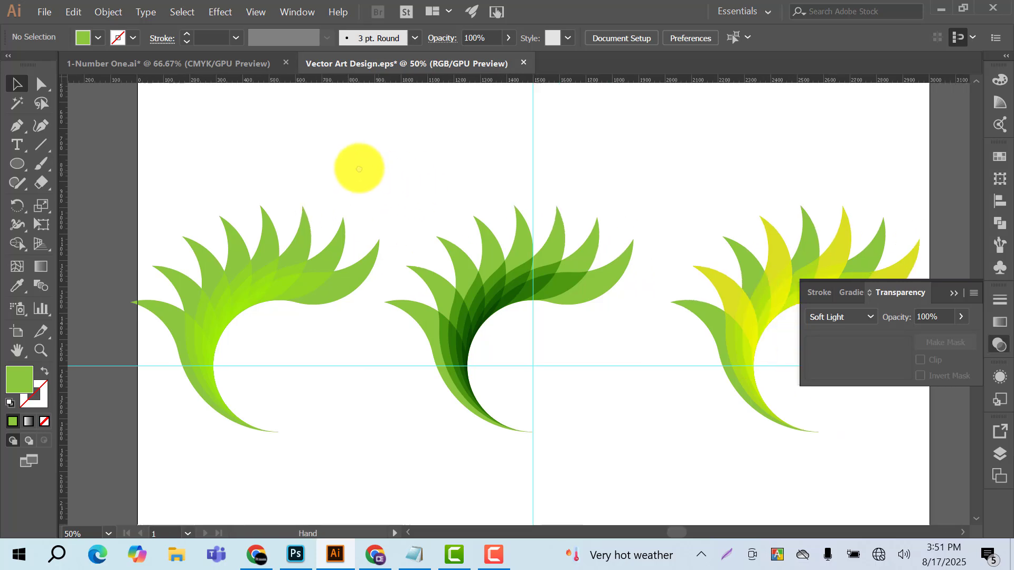
- Try the Difference blending mode on all leaves of the leftmost fan, return them to Soft Light, and deselect them
{"action": "left_click_drag", "start_coordinate": [147, 186], "coordinate": [266, 411]}
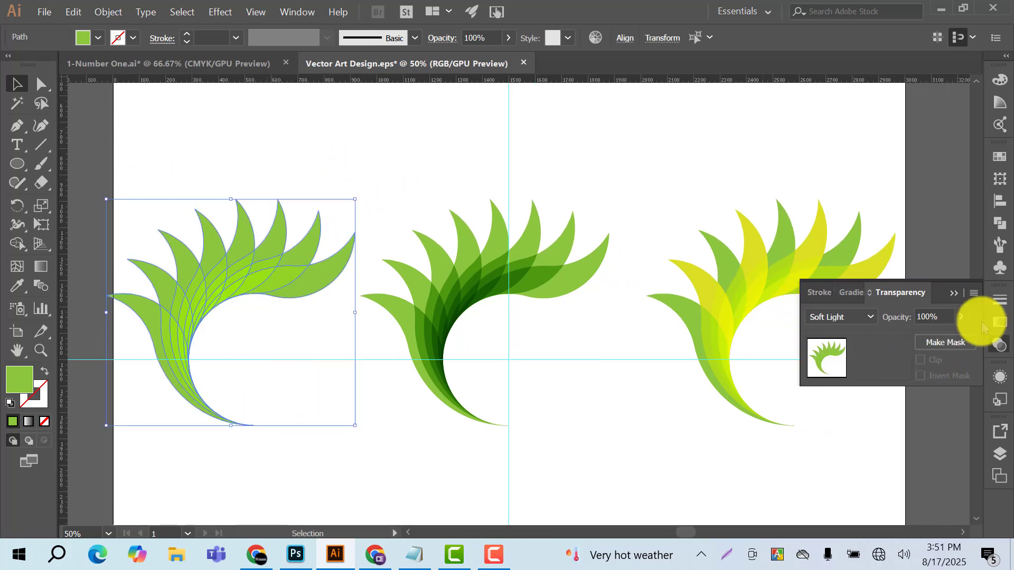
{"action": "left_click", "coordinate": [864, 317]}
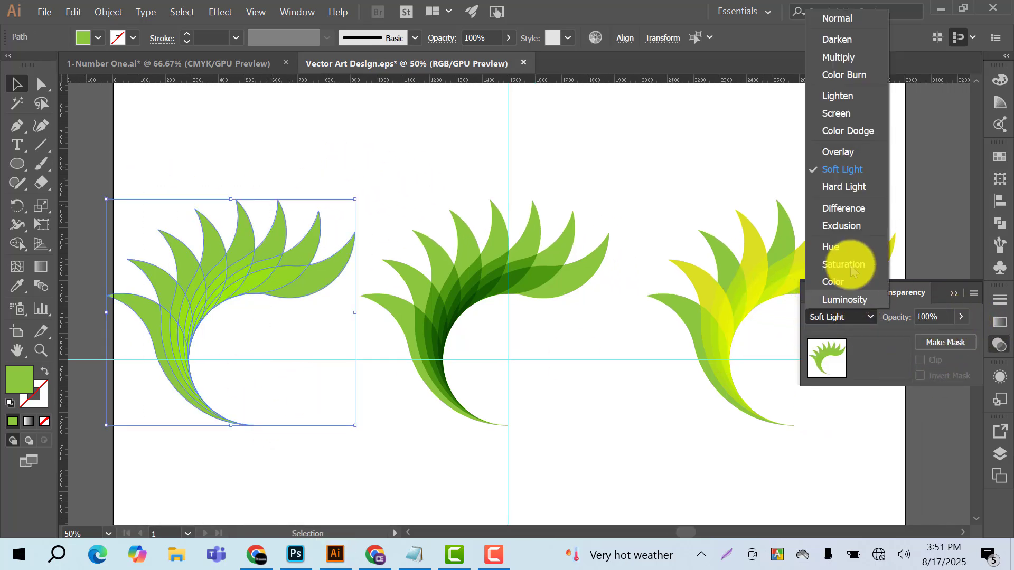
{"action": "left_click", "coordinate": [851, 208]}
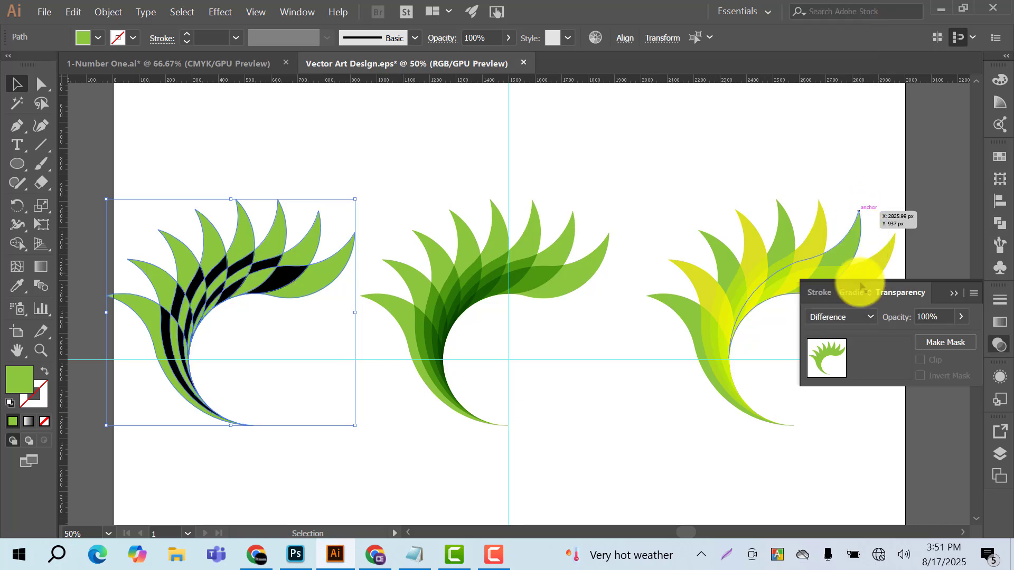
{"action": "left_click", "coordinate": [852, 317]}
{"action": "left_click", "coordinate": [836, 170]}
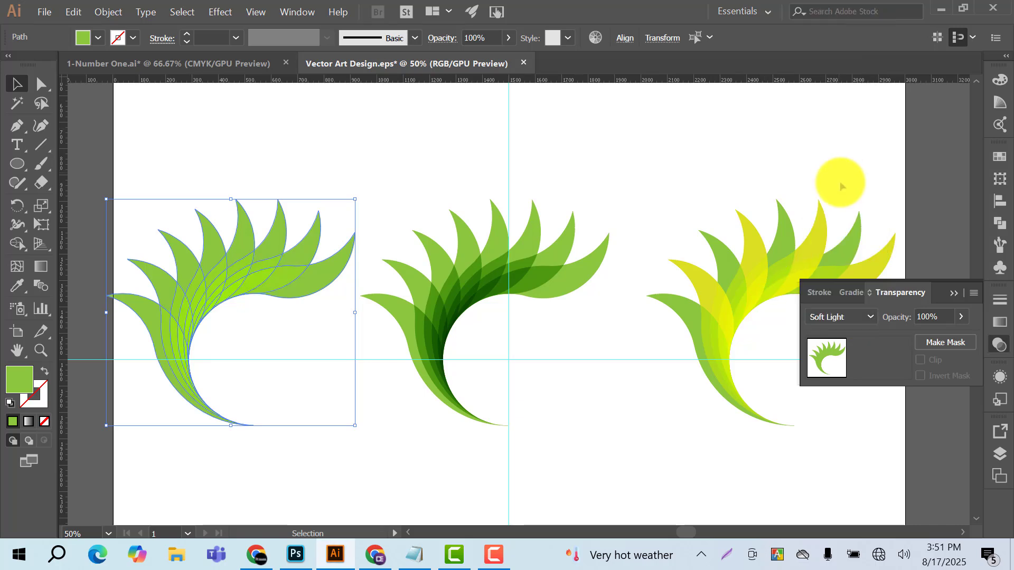
{"action": "left_click", "coordinate": [352, 138]}
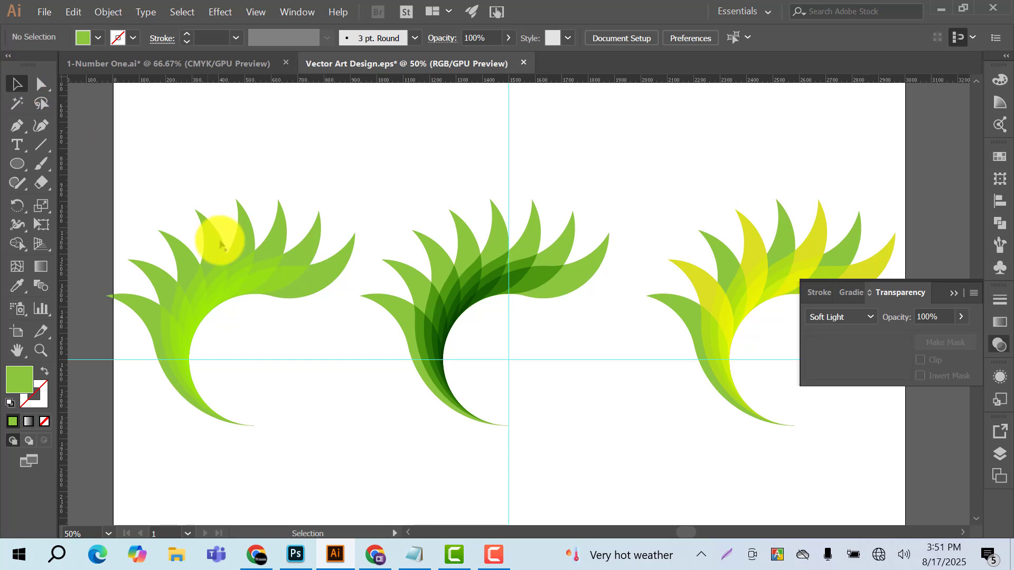
- Fill the four alternate leaves of the leftmost green fan, starting with the second leaf, with orange, and deselect them
{"action": "left_click", "coordinate": [135, 260]}
{"action": "left_click", "coordinate": [215, 233], "text": "shift"}
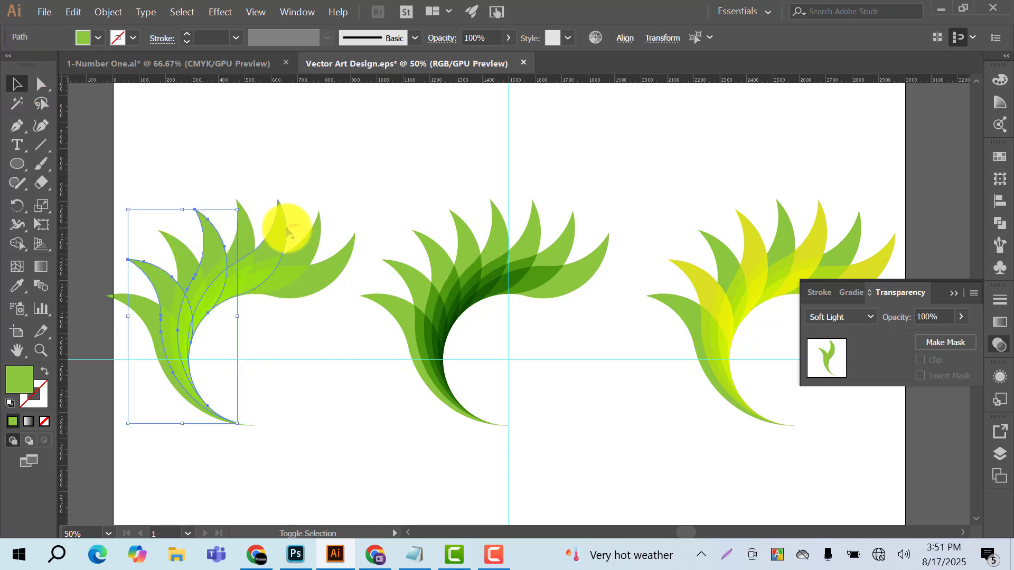
{"action": "left_click", "coordinate": [351, 257], "text": "shift"}
{"action": "left_click", "coordinate": [97, 39]}
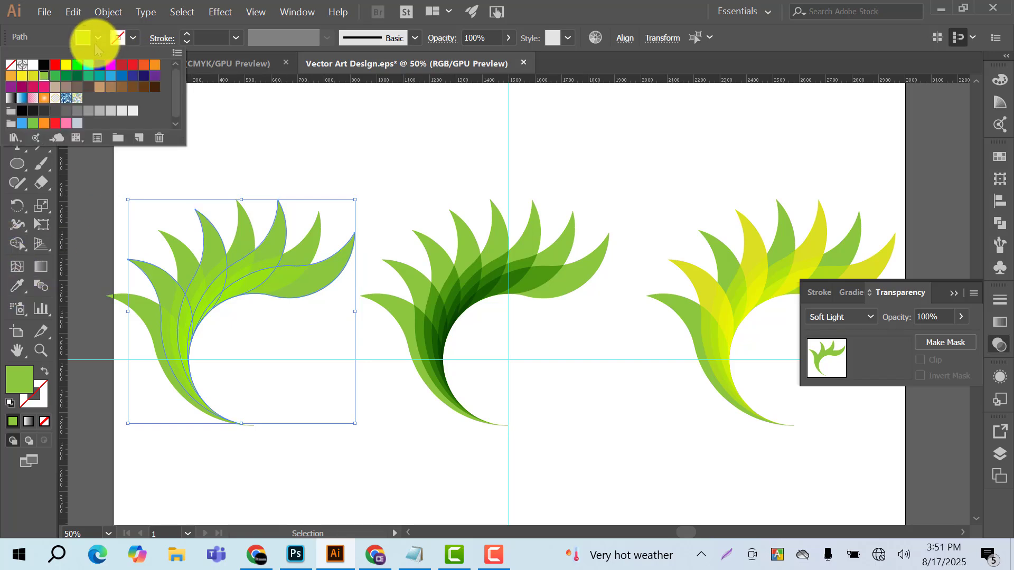
{"action": "left_click", "coordinate": [10, 77]}
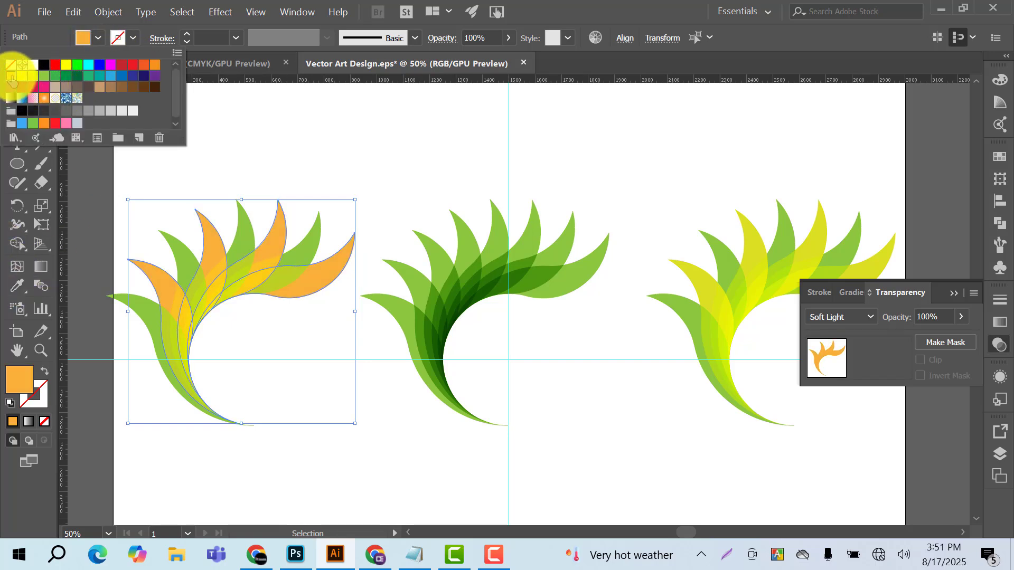
{"action": "left_click", "coordinate": [341, 145]}
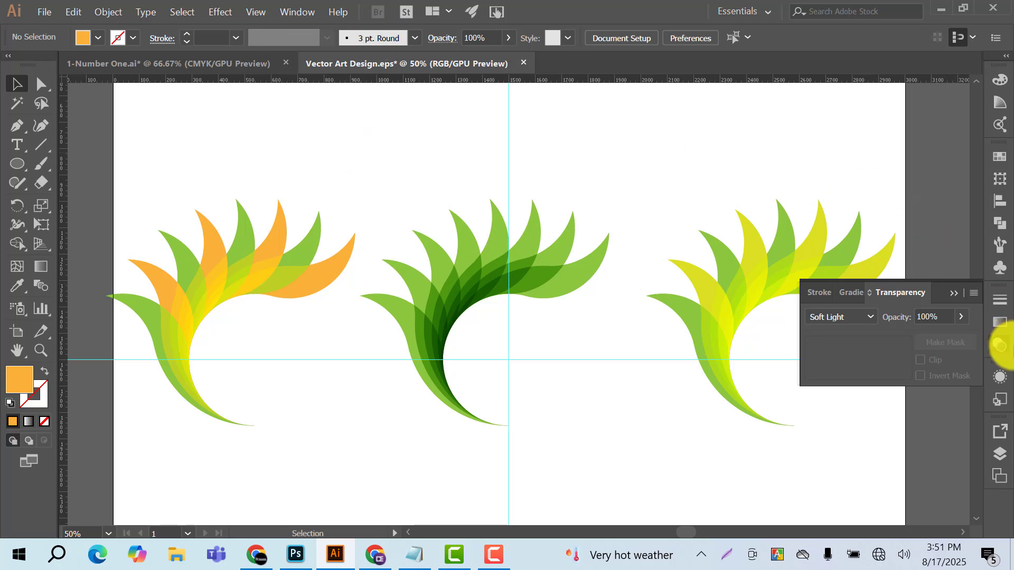
{"action": "left_click", "coordinate": [997, 346]}
- Move the whole green-and-orange fan off the artboard into the empty area on its left
{"action": "key", "text": "ctrl+minus"}
{"action": "key", "text": "ctrl+minus"}
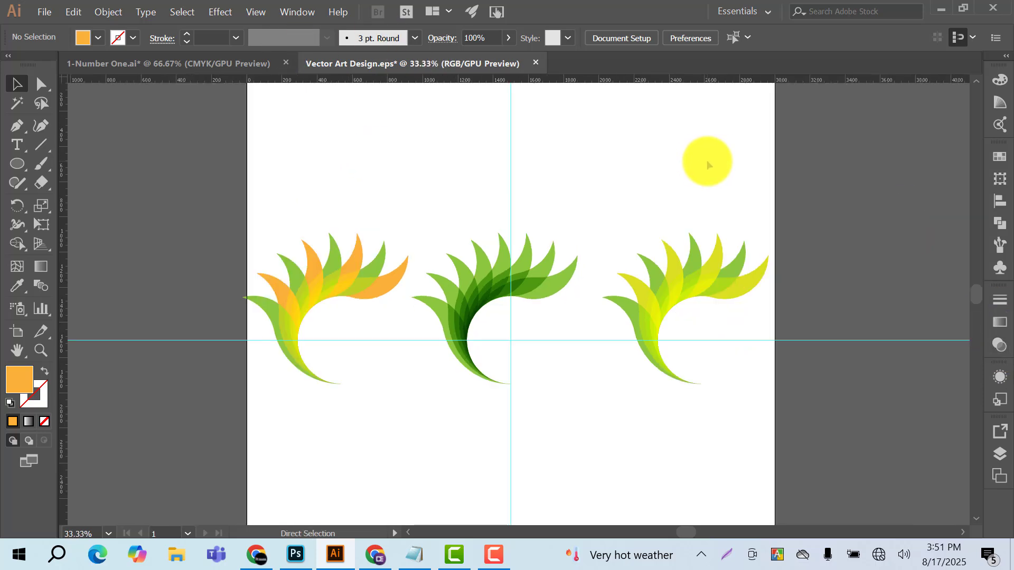
{"action": "left_click_drag", "start_coordinate": [273, 215], "coordinate": [239, 252]}
{"action": "left_click", "coordinate": [392, 206]}
{"action": "left_click", "coordinate": [394, 199]}
- Group all leaves of the center green fan, leaving nothing selected
{"action": "left_click", "coordinate": [658, 289]}
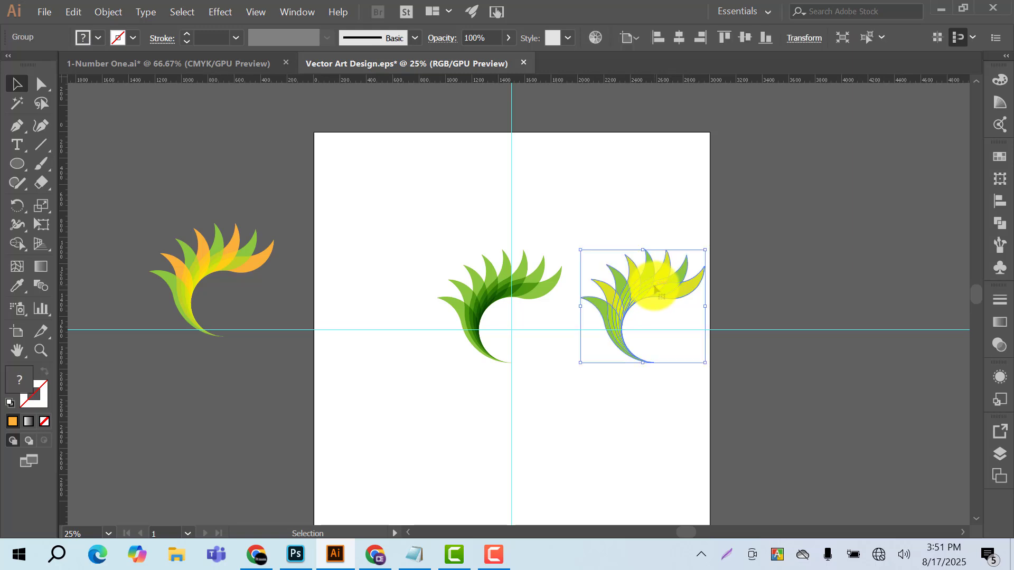
{"action": "left_click", "coordinate": [635, 177]}
{"action": "left_click", "coordinate": [522, 270]}
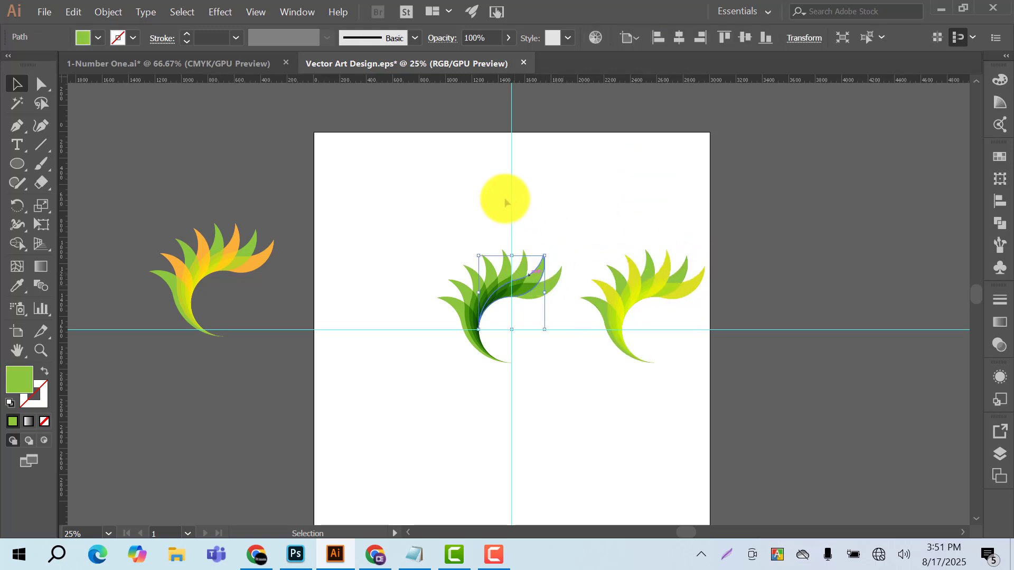
{"action": "left_click_drag", "start_coordinate": [422, 203], "coordinate": [575, 398]}
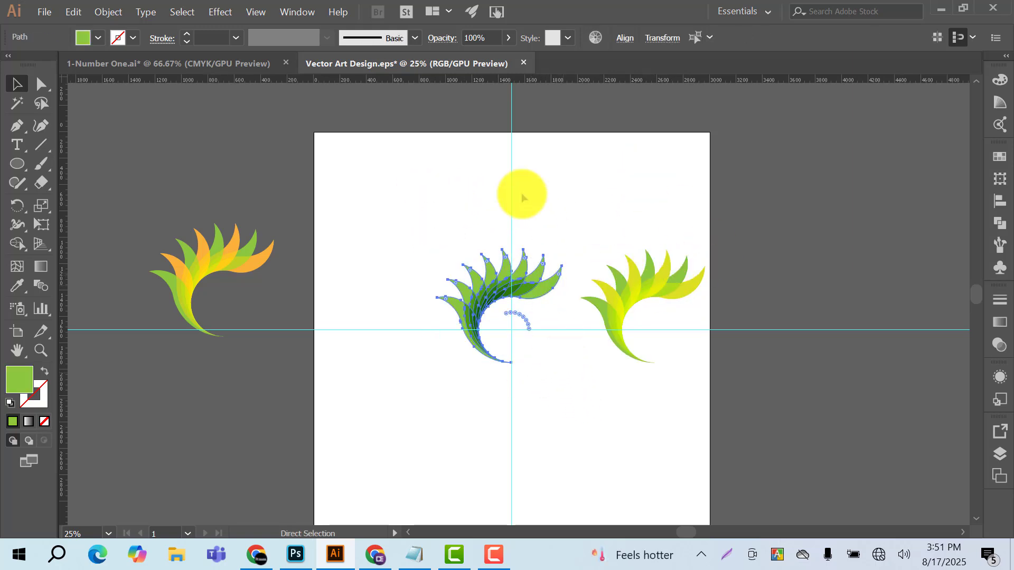
{"action": "left_click_drag", "start_coordinate": [597, 217], "coordinate": [689, 394]}
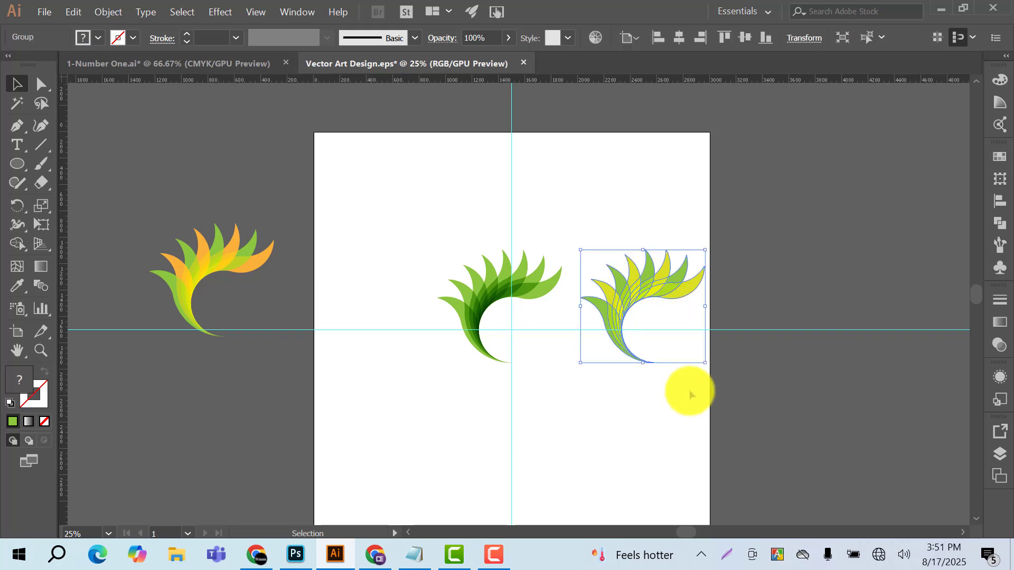
{"action": "left_click", "coordinate": [530, 148]}
- Try rotating the center green fan 90° counterclockwise, undo the rotation, and deselect it
{"action": "left_click", "coordinate": [542, 277]}
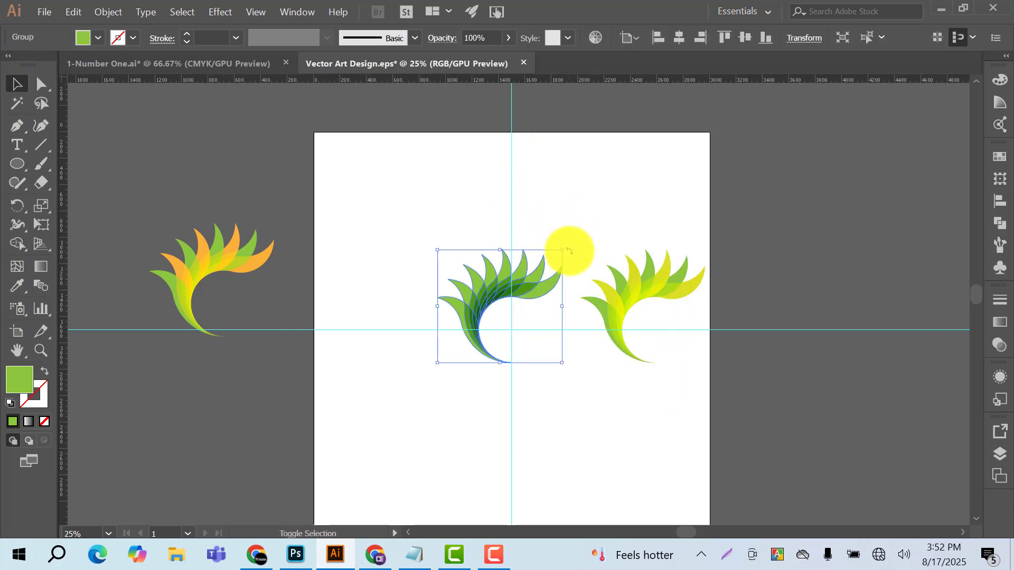
{"action": "left_click_drag", "start_coordinate": [563, 246], "coordinate": [486, 236]}
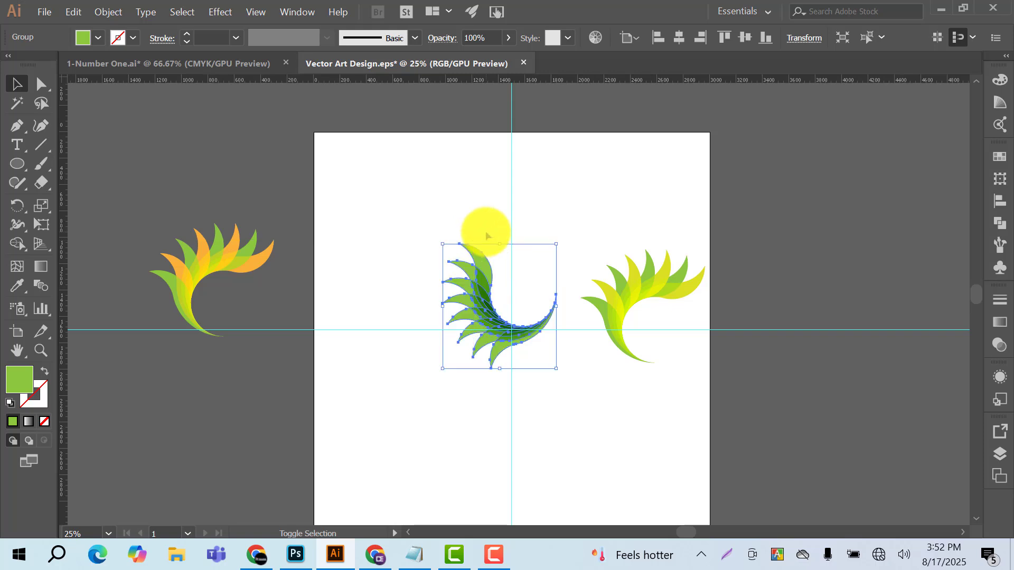
{"action": "left_click", "coordinate": [583, 243]}
{"action": "key", "text": "ctrl+z"}
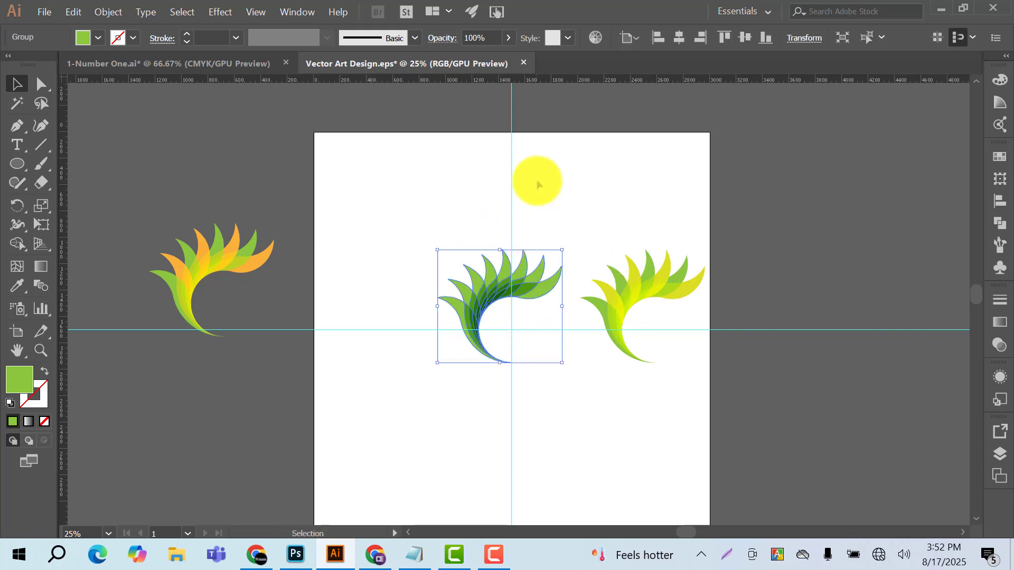
{"action": "left_click", "coordinate": [548, 177]}
- Rotate the center green fan about 45° counterclockwise, and deselect it
{"action": "left_click", "coordinate": [552, 287]}
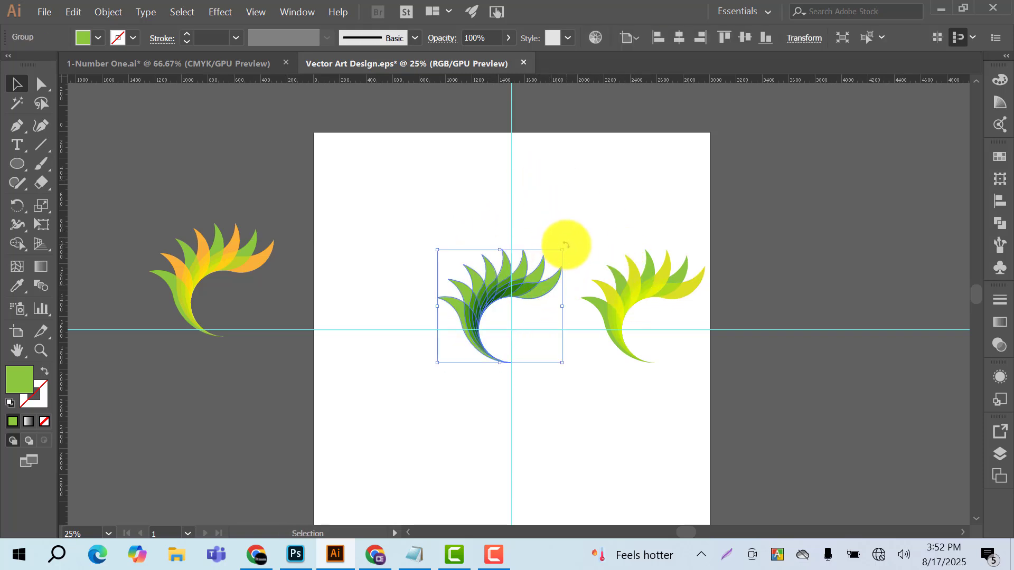
{"action": "left_click_drag", "start_coordinate": [565, 245], "coordinate": [504, 237]}
{"action": "left_click", "coordinate": [587, 199]}
- Rotate the yellow-and-green fan on the artboard's right side by 180°, and deselect it
{"action": "left_click", "coordinate": [622, 293]}
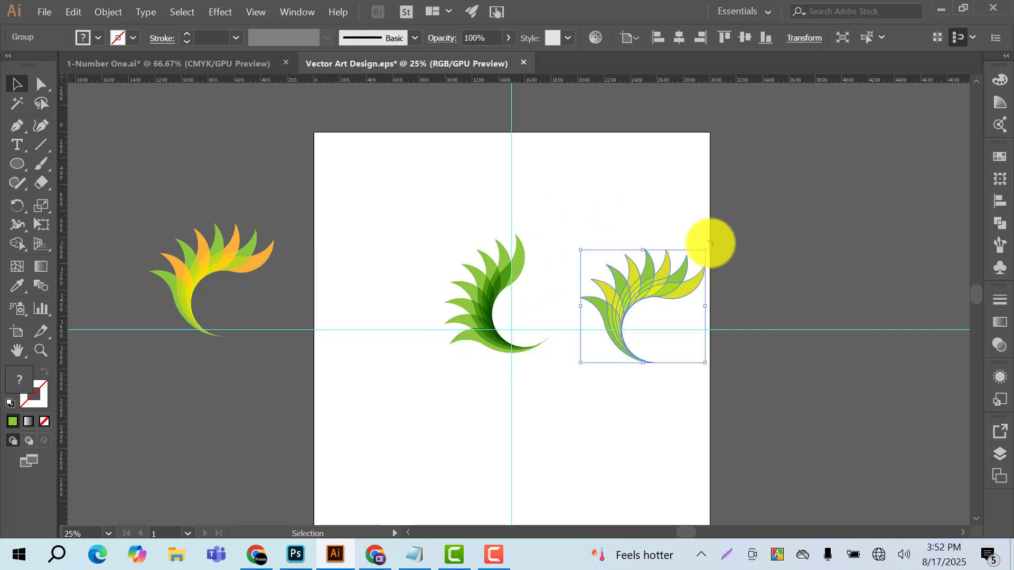
{"action": "left_click_drag", "start_coordinate": [711, 243], "coordinate": [601, 379]}
{"action": "left_click", "coordinate": [709, 296]}
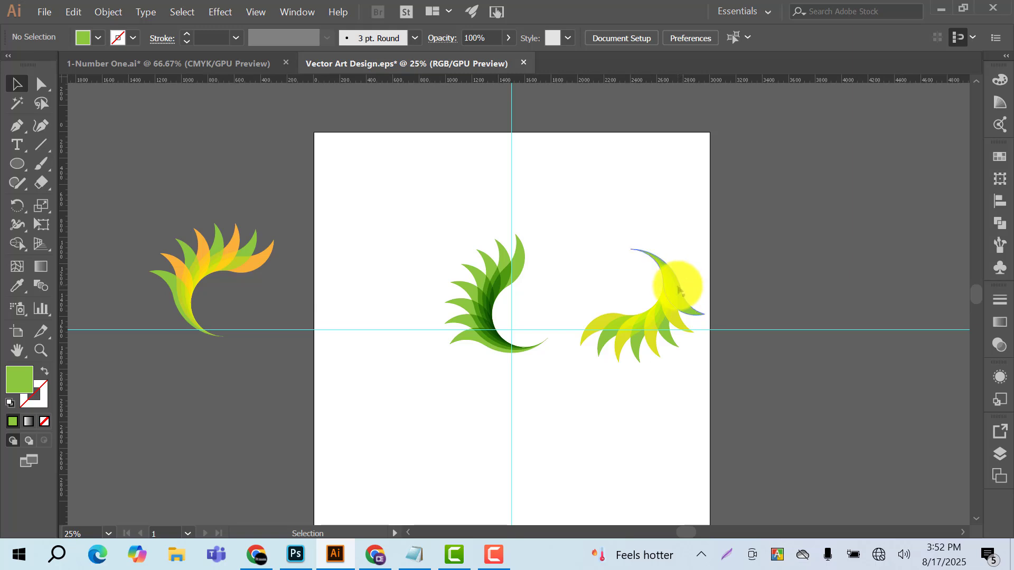
- Move the yellow-and-green fan to the lower right of the green fan, and shift the green fan slightly up
{"action": "left_click_drag", "start_coordinate": [678, 289], "coordinate": [579, 323]}
{"action": "left_click", "coordinate": [634, 253]}
{"action": "left_click_drag", "start_coordinate": [509, 273], "coordinate": [511, 268]}
{"action": "left_click", "coordinate": [519, 262]}
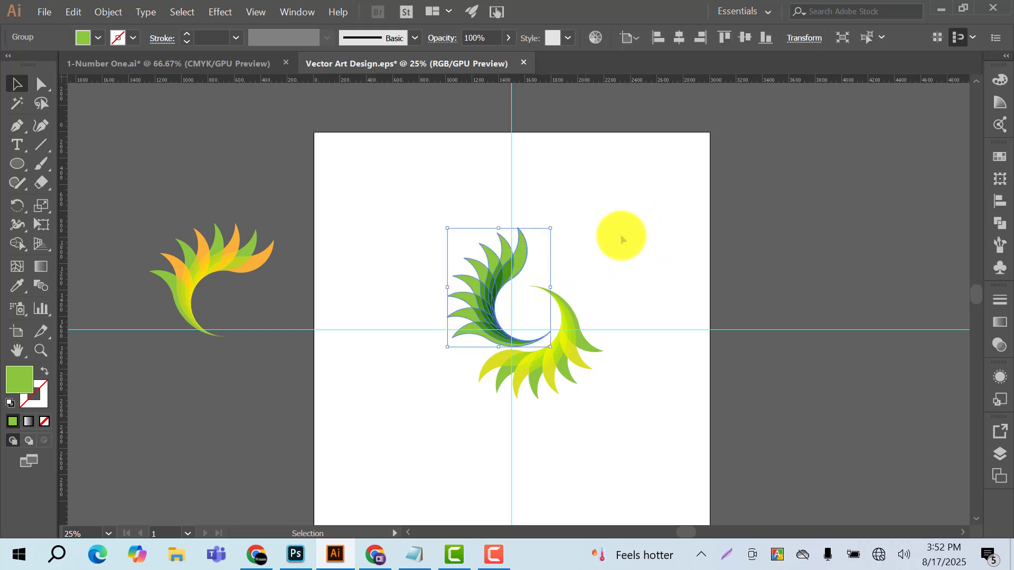
{"action": "left_click", "coordinate": [621, 236]}
{"action": "left_click", "coordinate": [527, 247]}
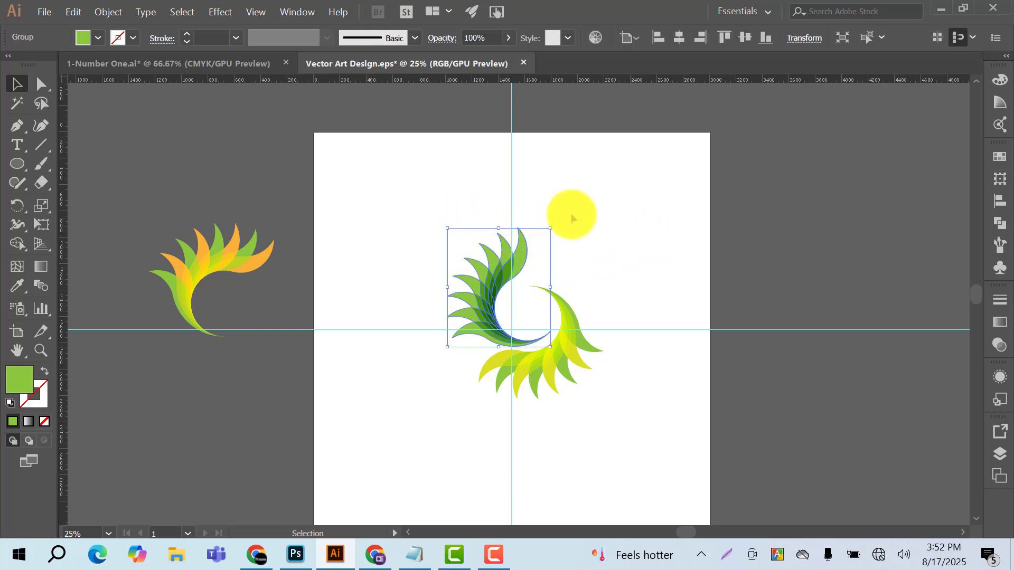
- Group the green and yellow-and-green fans, rotate the group about 90° clockwise, and deselect it
{"action": "left_click_drag", "start_coordinate": [464, 217], "coordinate": [632, 357]}
{"action": "key", "text": "ctrl+g"}
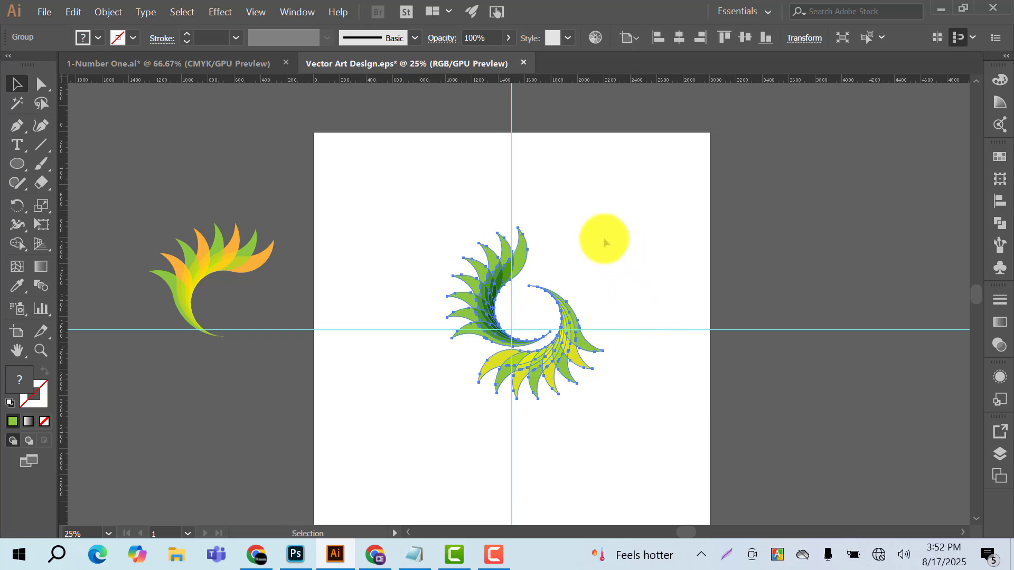
{"action": "left_click_drag", "start_coordinate": [606, 222], "coordinate": [594, 437]}
{"action": "left_click", "coordinate": [695, 351]}
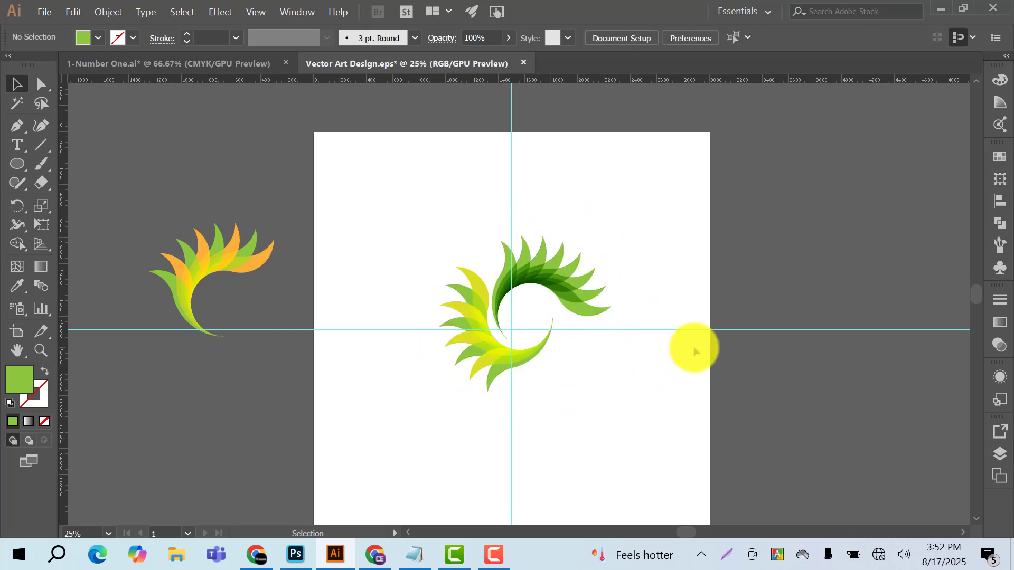
- Ungroup the combined green and yellow-and-green fans, and deselect them
{"action": "right_click", "coordinate": [569, 271]}
{"action": "left_click", "coordinate": [586, 371]}
{"action": "left_click", "coordinate": [672, 326]}
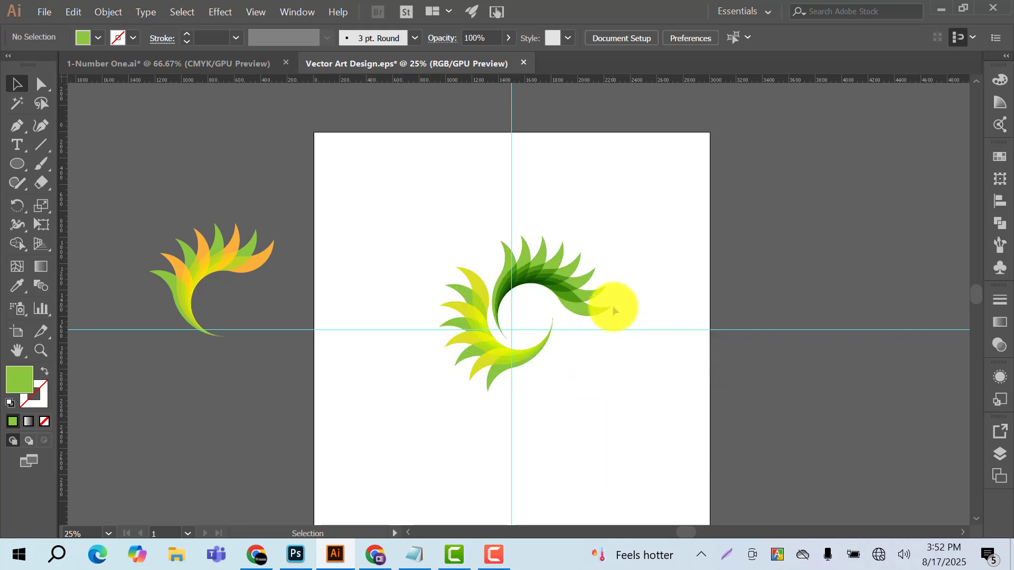
- Rotate the upper green fan about 45° clockwise and place it opposite the yellow-and-green fan to form a ring
{"action": "left_click", "coordinate": [600, 312]}
{"action": "left_click_drag", "start_coordinate": [613, 229], "coordinate": [618, 272]}
{"action": "left_click_drag", "start_coordinate": [556, 275], "coordinate": [565, 300]}
{"action": "left_click", "coordinate": [666, 266]}
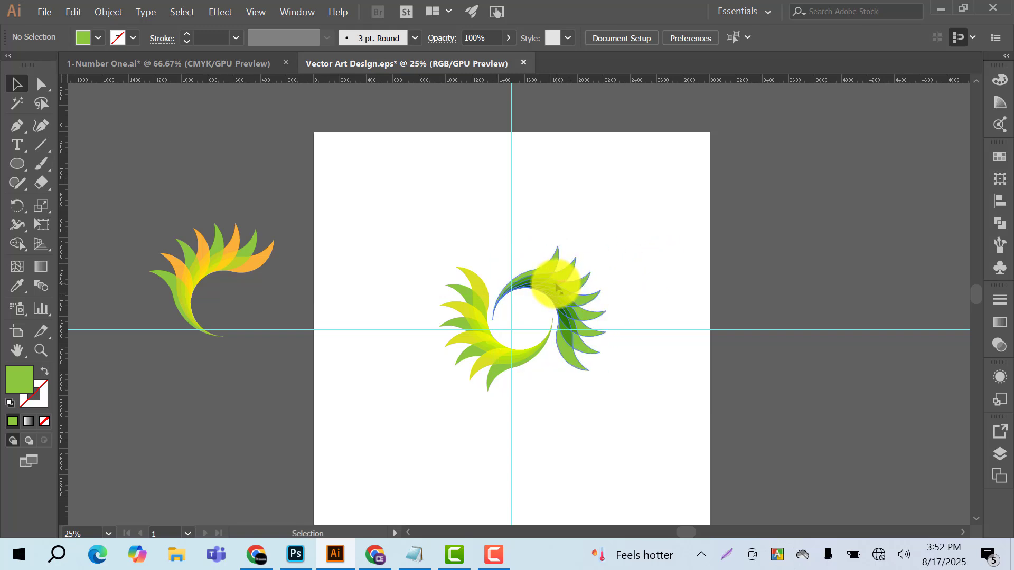
{"action": "left_click", "coordinate": [555, 285]}
{"action": "left_click", "coordinate": [661, 231]}
- Group the two fans of the ring and enlarge the group proportionally
{"action": "left_click_drag", "start_coordinate": [471, 208], "coordinate": [630, 413]}
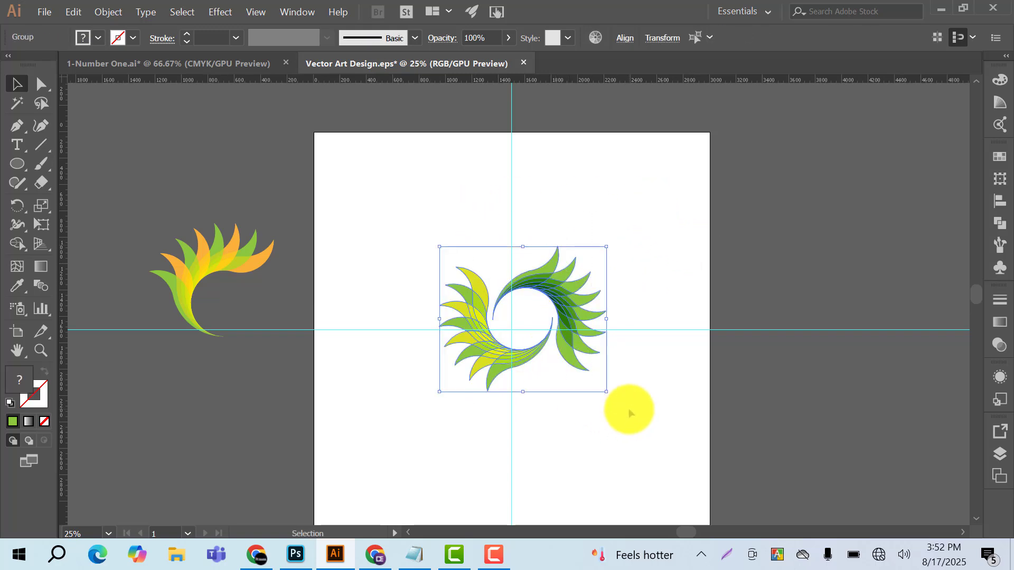
{"action": "left_click_drag", "start_coordinate": [607, 247], "coordinate": [640, 227]}
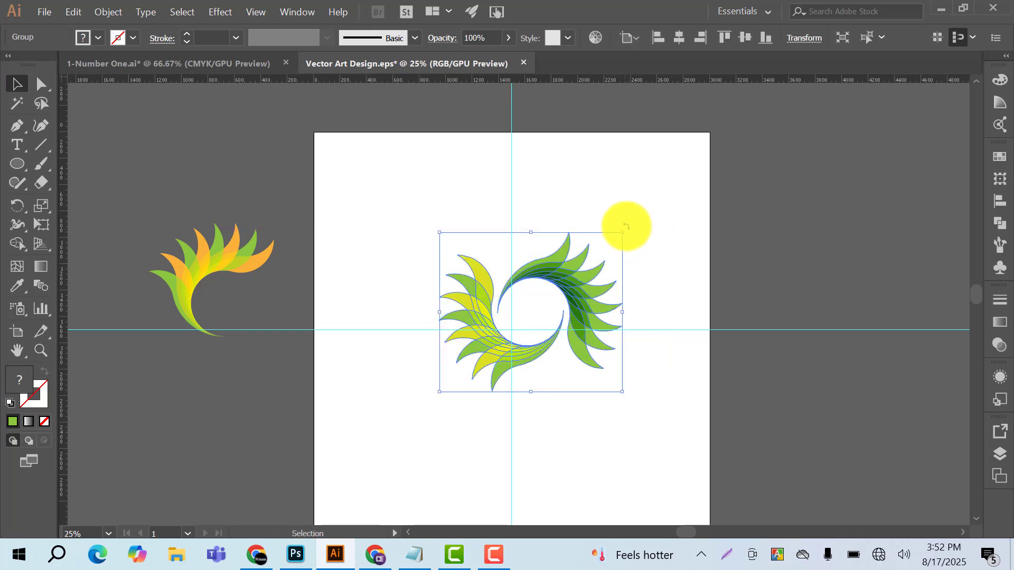
{"action": "left_click", "coordinate": [599, 200]}
- Rotate the ring group about 45° counterclockwise, center it horizontally and vertically on the artboard, and deselect it
{"action": "left_click_drag", "start_coordinate": [587, 192], "coordinate": [668, 192]}
{"action": "left_click", "coordinate": [651, 199]}
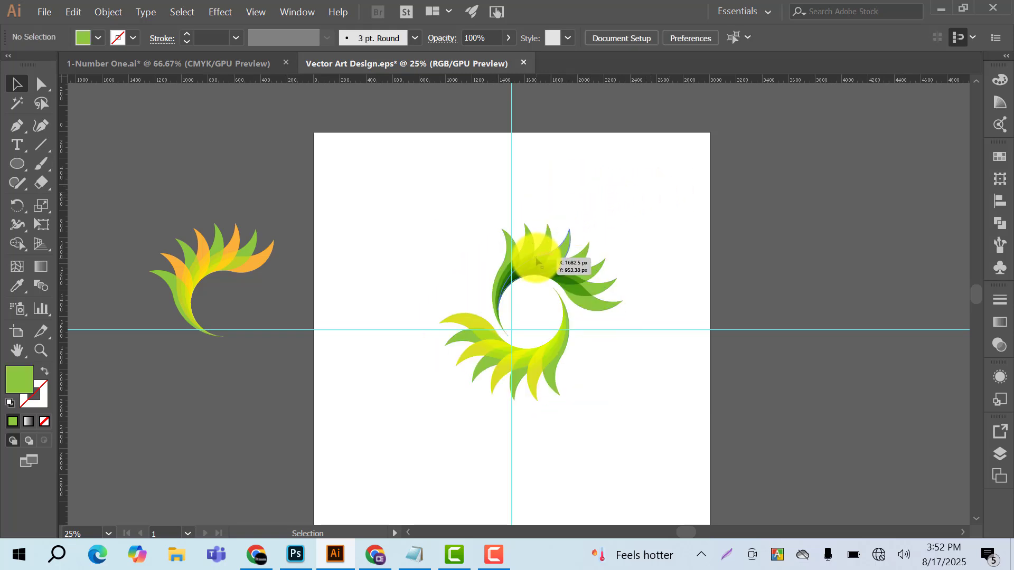
{"action": "left_click", "coordinate": [536, 261]}
{"action": "left_click", "coordinate": [677, 37]}
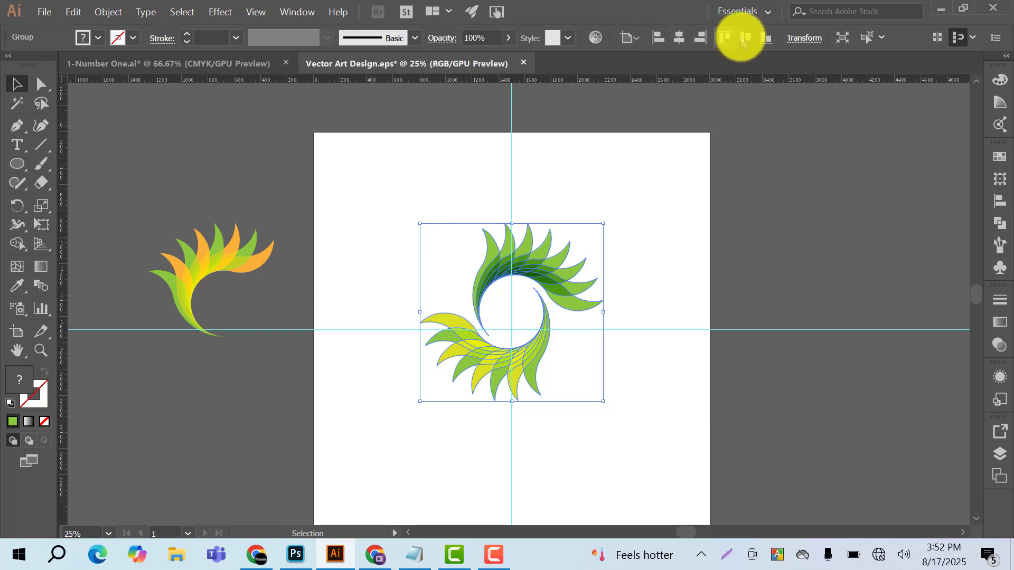
{"action": "left_click", "coordinate": [744, 37]}
{"action": "left_click", "coordinate": [658, 214]}
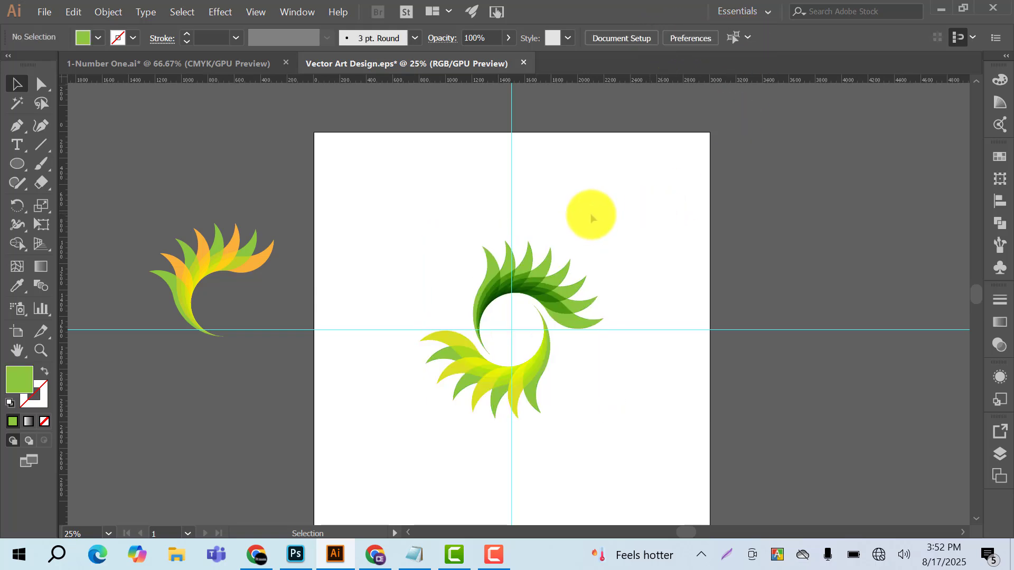
- Move the green-and-orange fan to the artboard's upper-left area and place a duplicate of it in the upper-right area
{"action": "left_click", "coordinate": [217, 259]}
{"action": "left_click", "coordinate": [417, 192]}
{"action": "left_click_drag", "start_coordinate": [186, 269], "coordinate": [652, 182]}
{"action": "left_click", "coordinate": [565, 148]}
{"action": "left_click", "coordinate": [945, 230]}
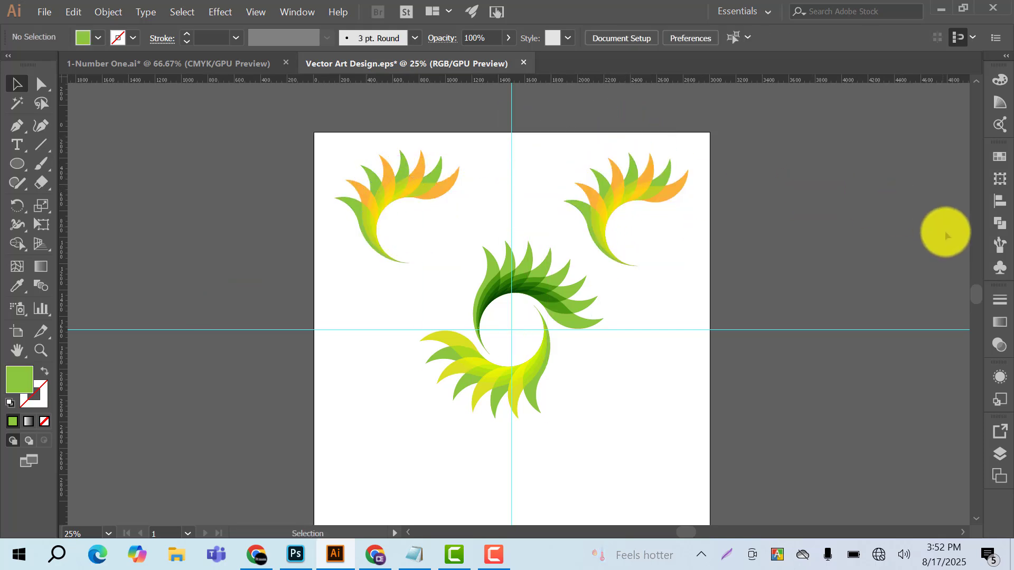